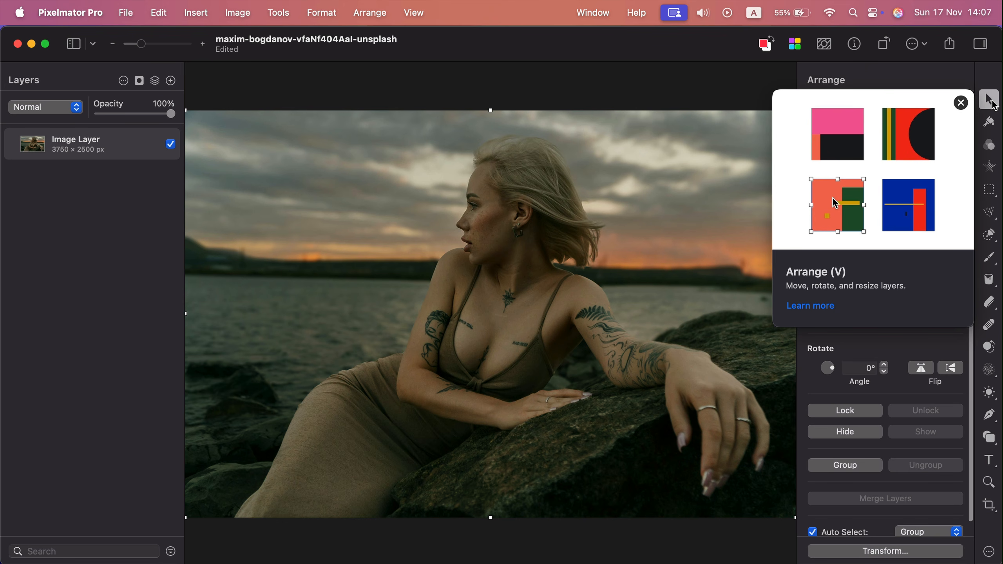
- Scale the image layer down to about 2473.5 × 1649 px and rotate it to about 13.4°
left_click(961, 103)
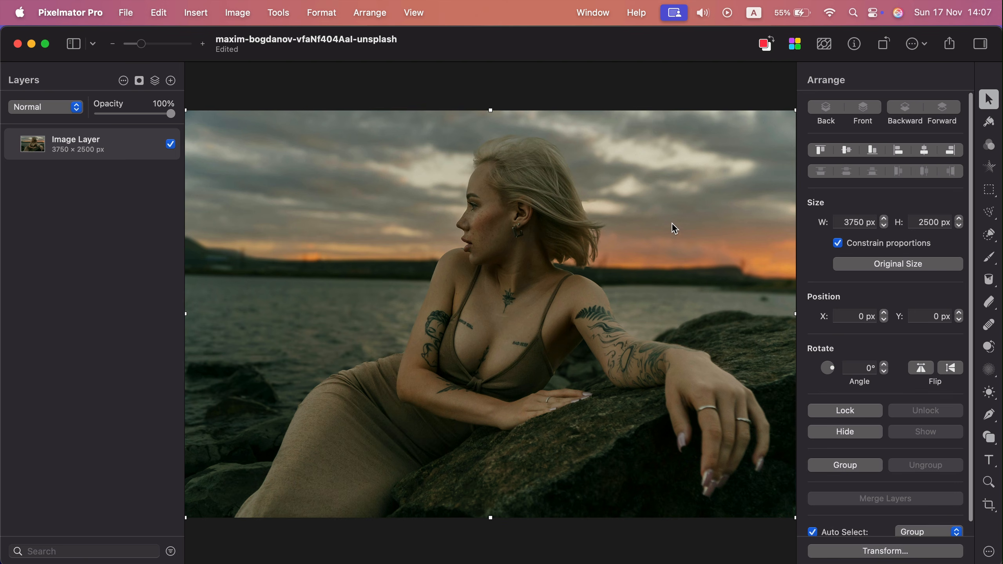
left_click_drag(795, 111, 589, 249)
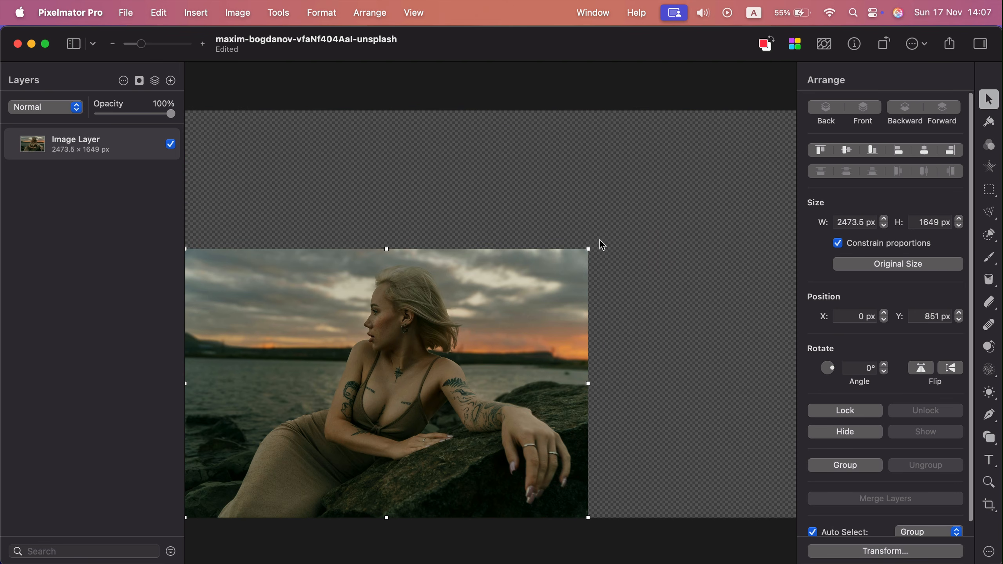
left_click_drag(834, 372, 837, 364)
- Flip the image layer horizontally and back, and flip it vertically and back
left_click(920, 372)
left_click(921, 370)
left_click(950, 370)
left_click(950, 369)
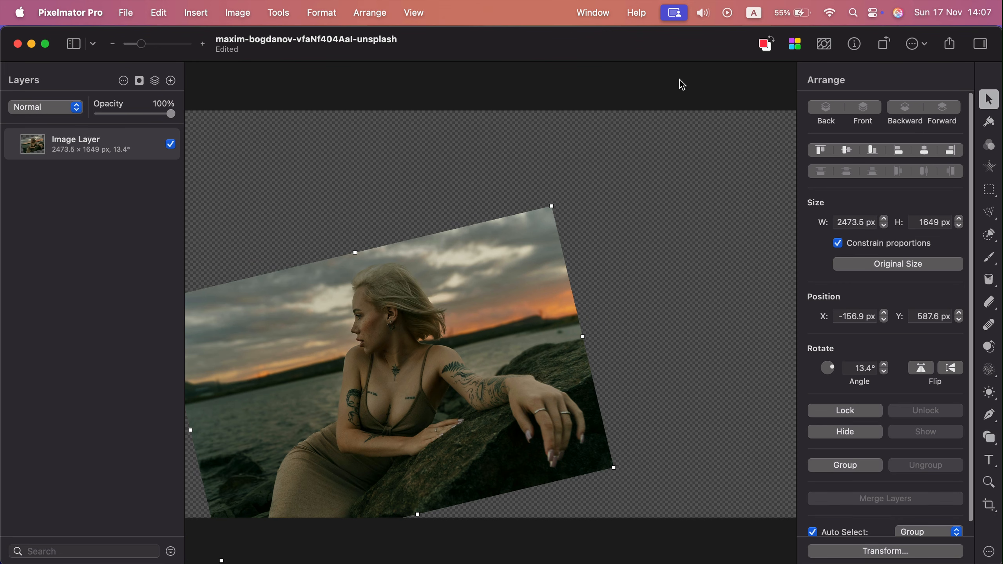
- Undo the flips, the rotation and the resizing of the image layer
key("super+z")
key("super+z")
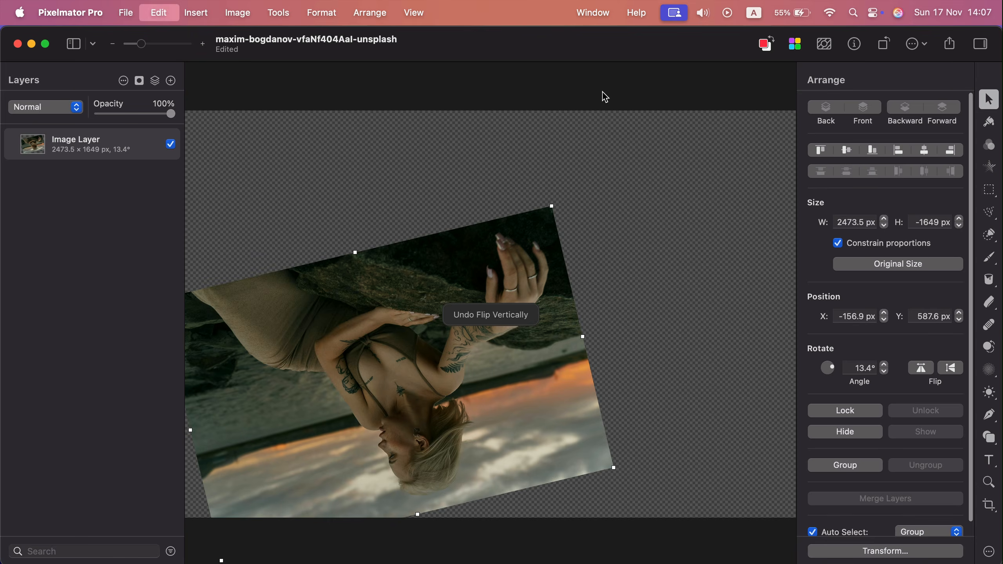
key("super+z")
key("super+z")
key("super+z")
key("super+z")
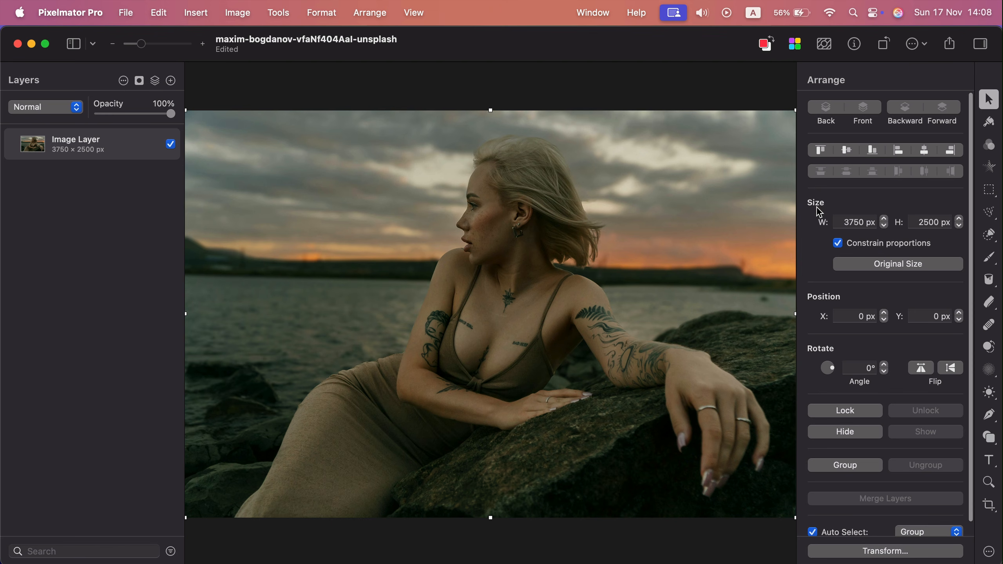
scroll(869, 308, "down", 1)
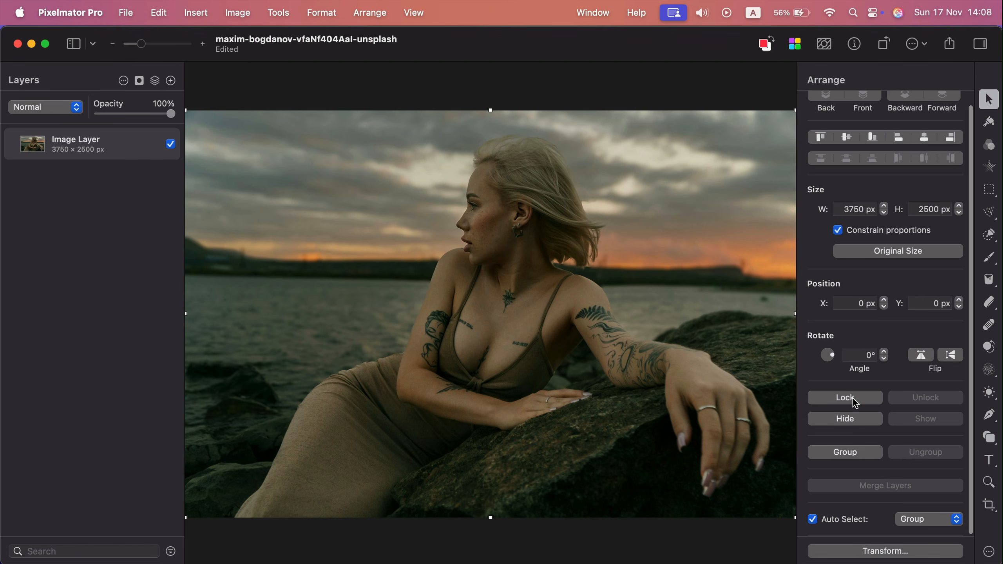
scroll(879, 165, "up", 1)
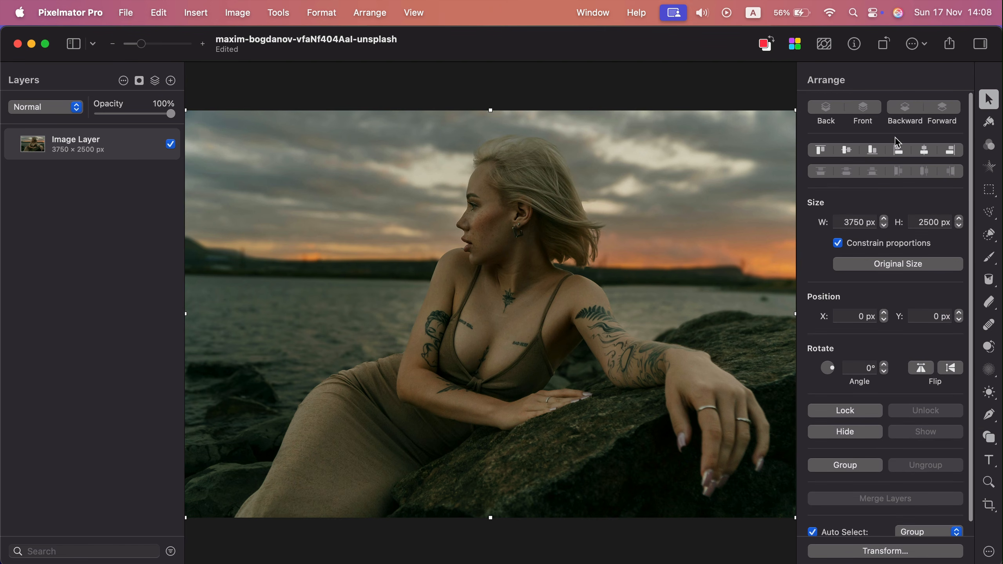
mouse_move(991, 104)
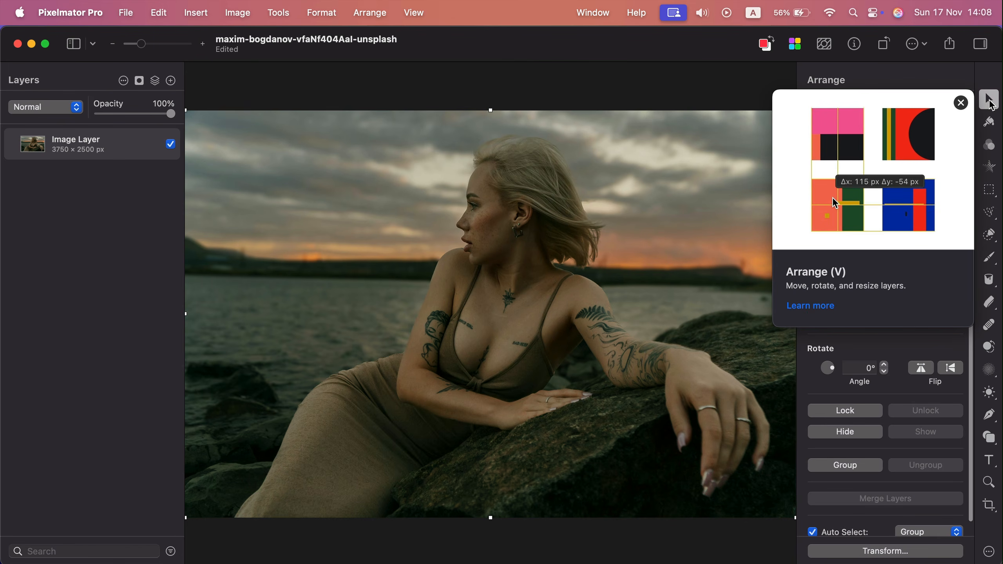
left_click(962, 105)
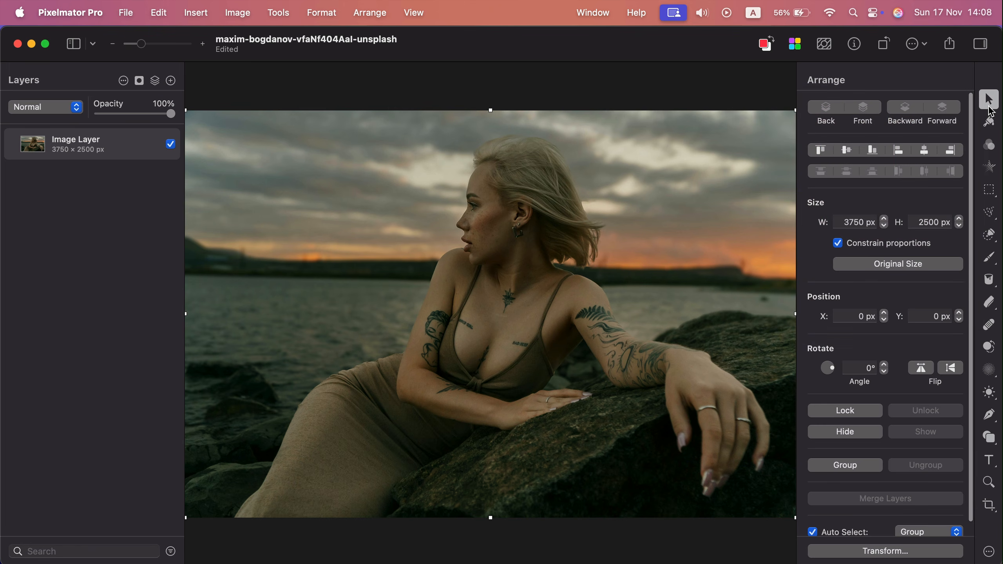
mouse_move(991, 110)
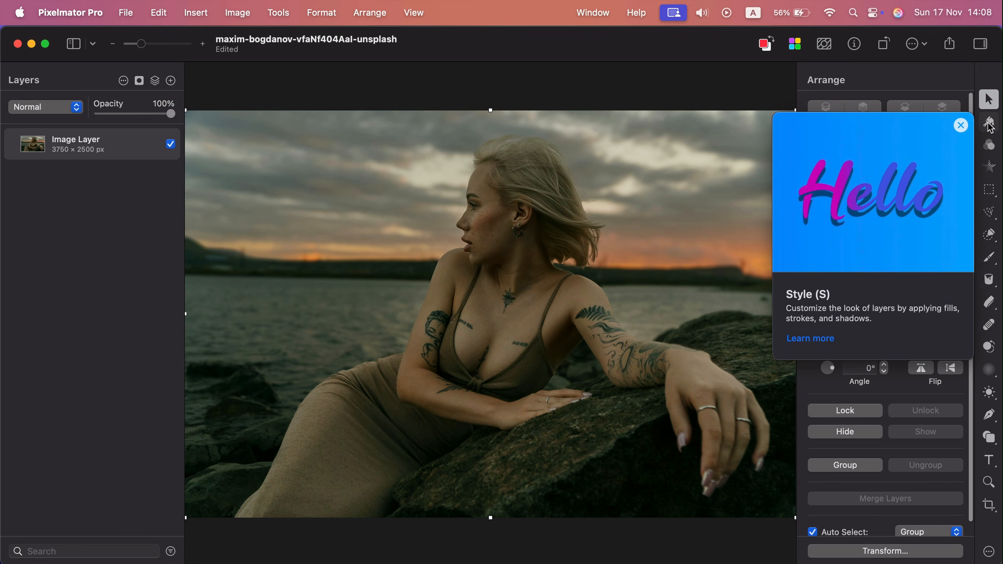
- Try several Gradient Fills style presets on the rectangle and apply the pale pink preset 02
left_click(990, 124)
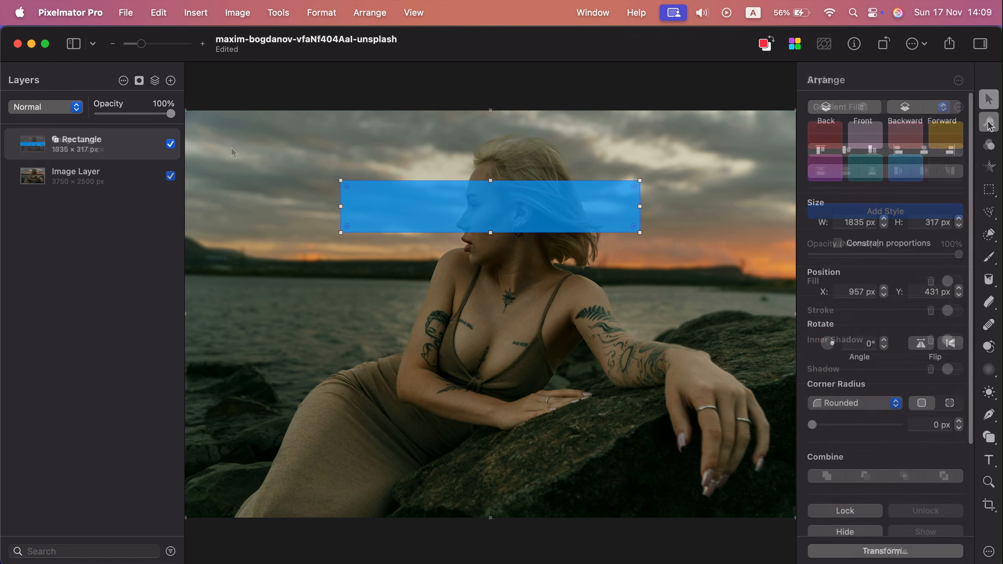
left_click(989, 122)
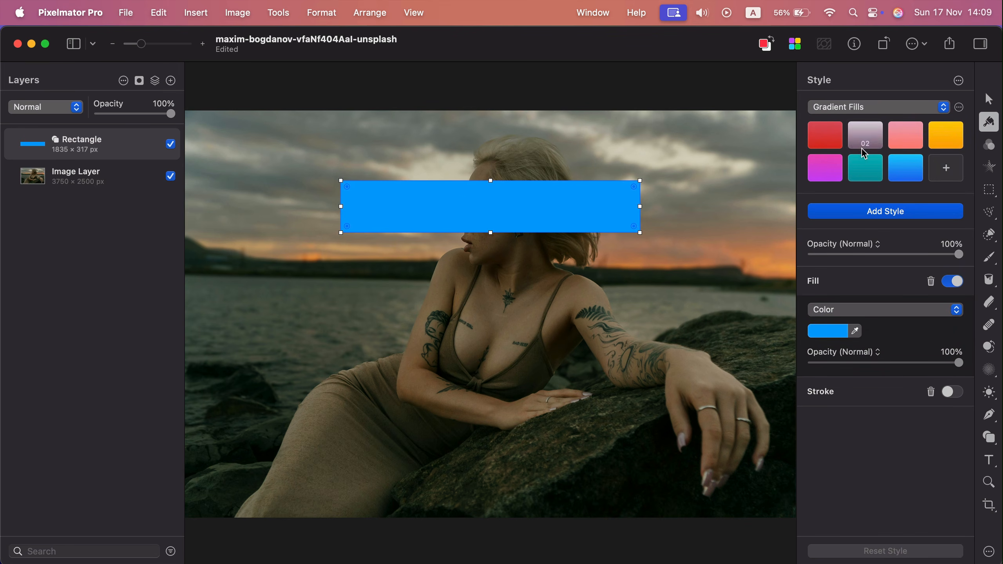
left_click(863, 168)
left_click(837, 171)
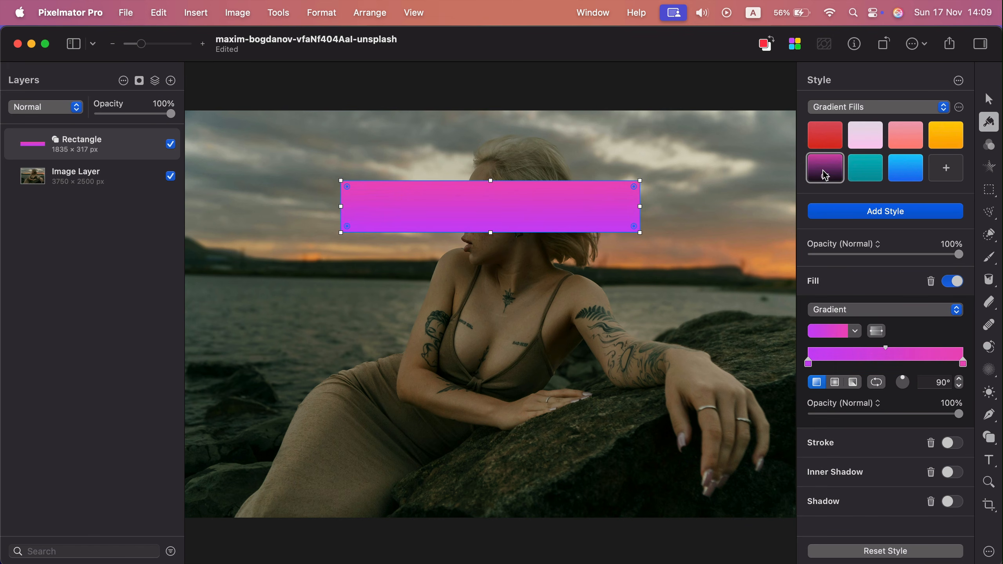
left_click(905, 135)
left_click(872, 139)
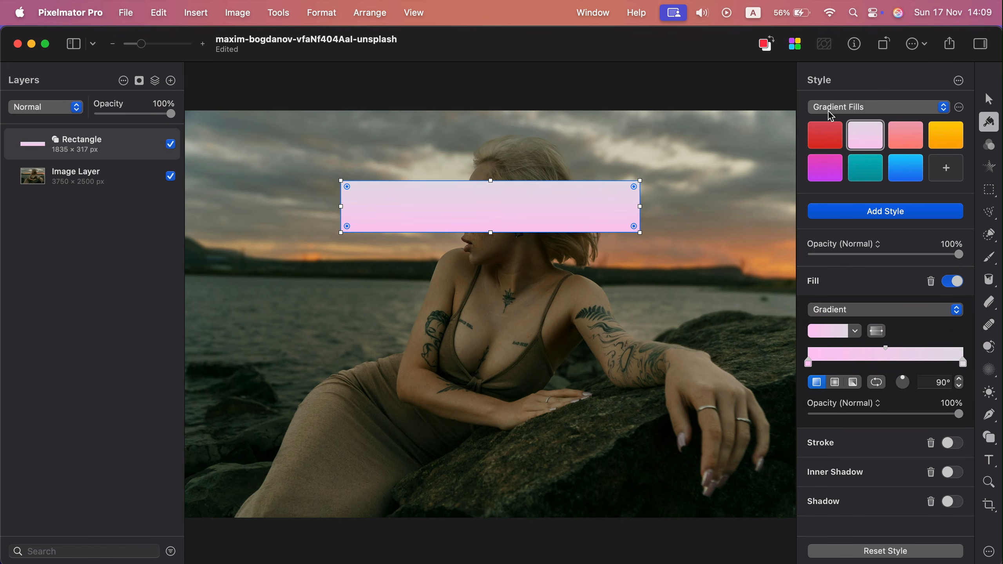
- Browse the style collections from Vibrant Gradient Fills through Color Outlines and return to Gradient Fills
left_click(872, 111)
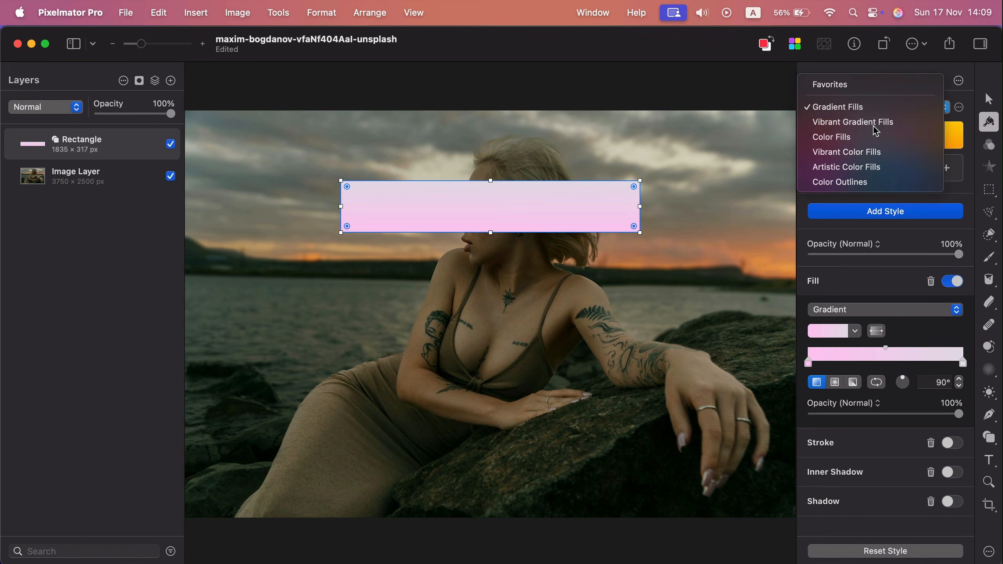
left_click(873, 123)
left_click(882, 106)
left_click(882, 122)
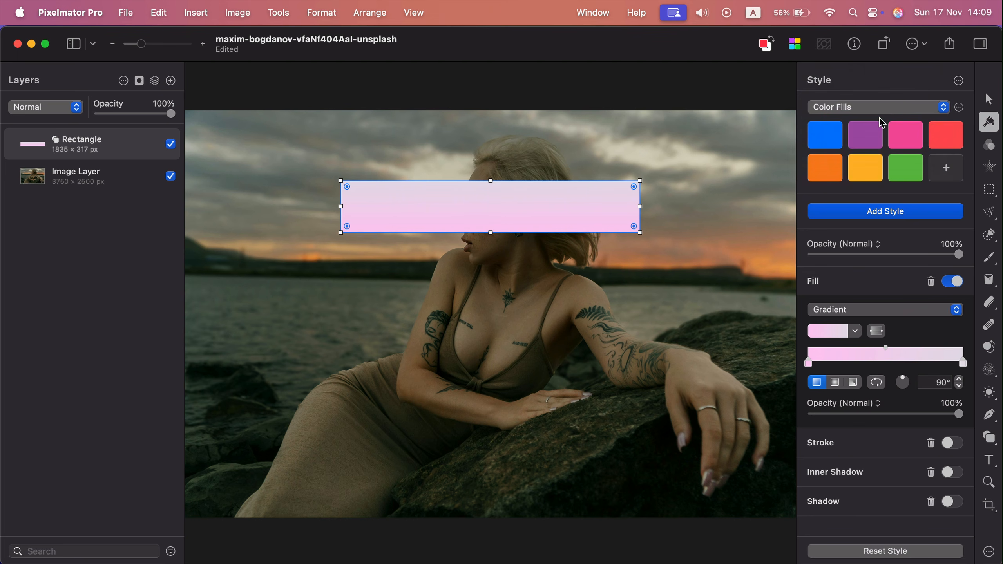
left_click(891, 106)
left_click(891, 122)
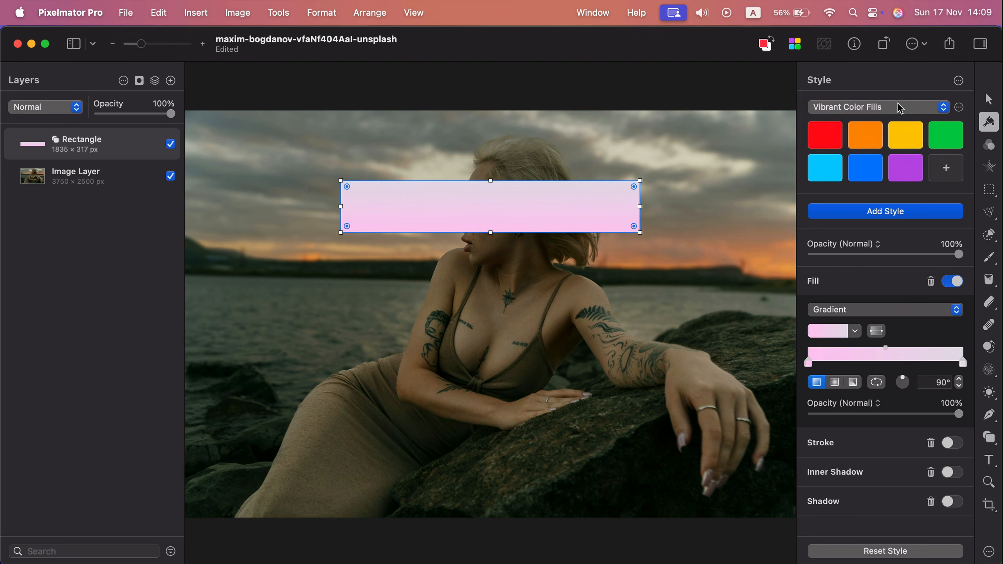
left_click(900, 106)
left_click(885, 123)
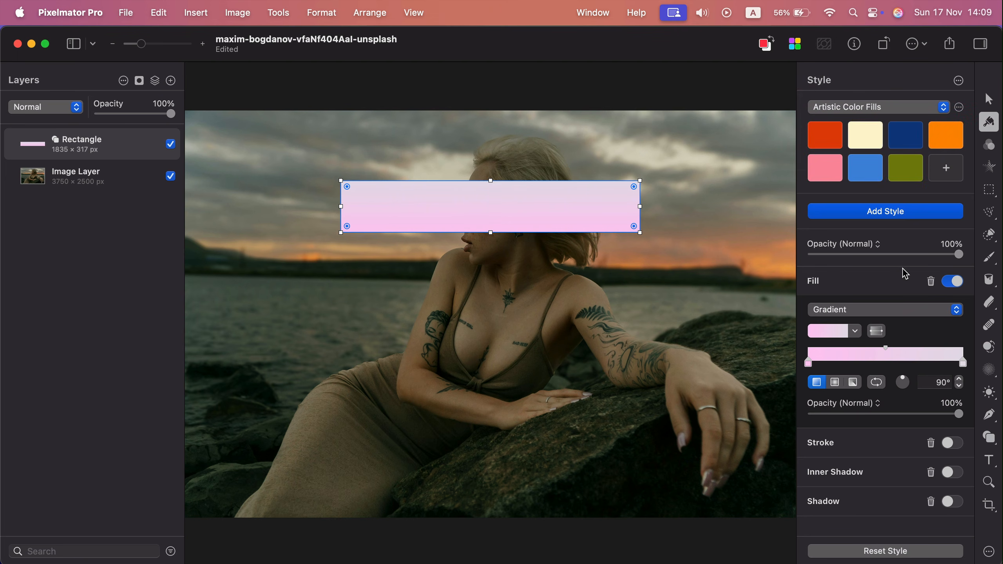
left_click(889, 112)
left_click(888, 120)
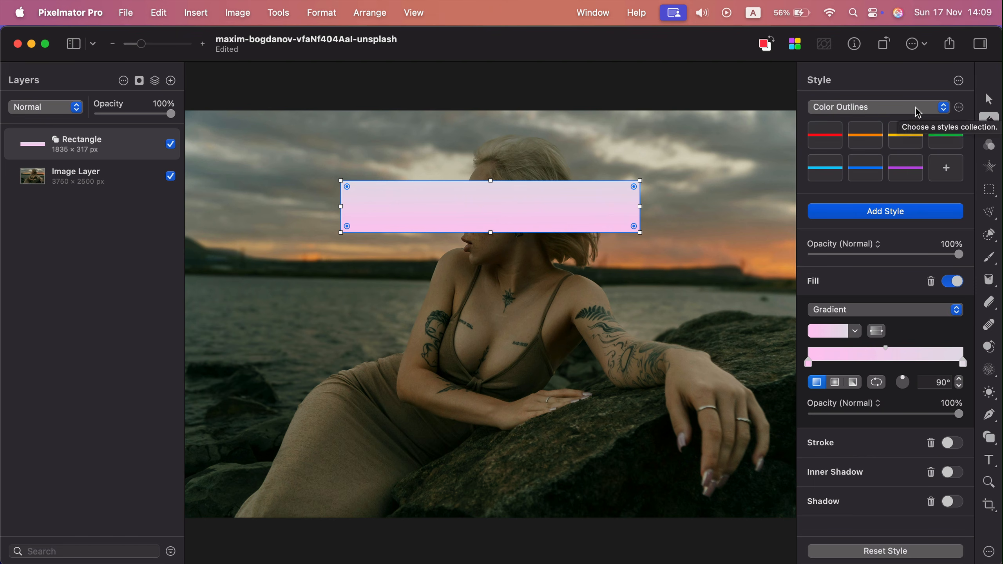
left_click(915, 107)
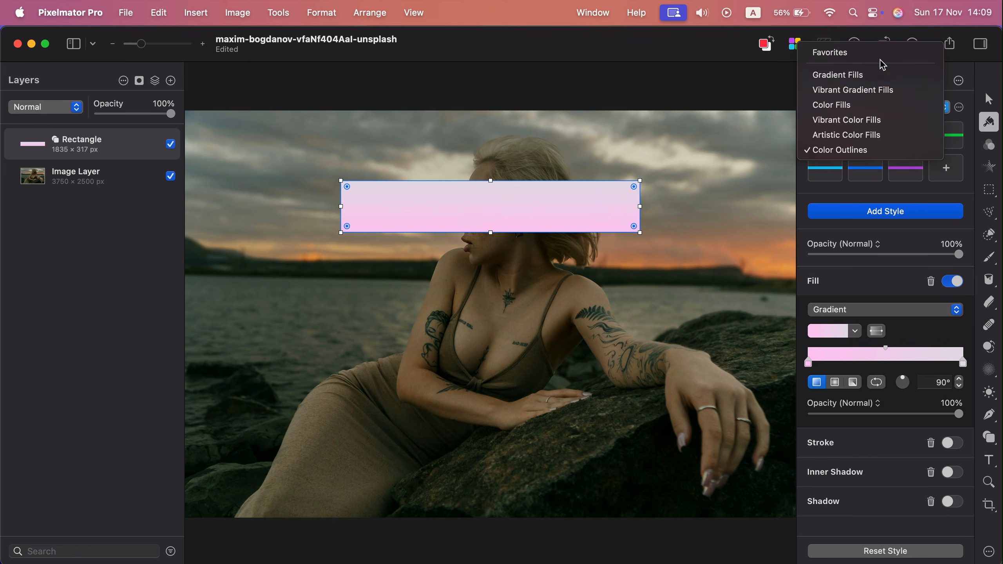
left_click(890, 76)
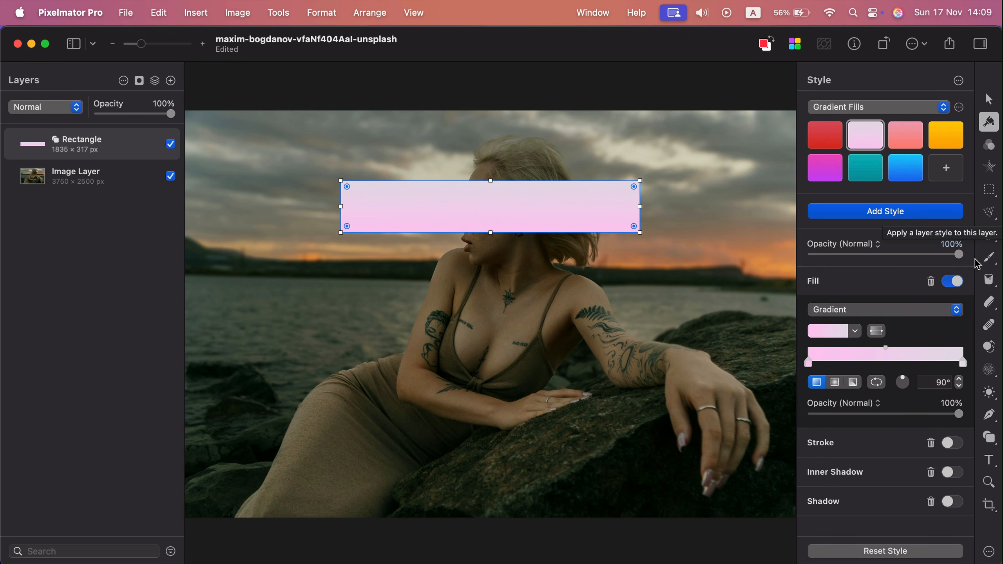
mouse_move(959, 255)
left_mouse_down()
mouse_move(885, 254)
mouse_move(961, 256)
left_mouse_up()
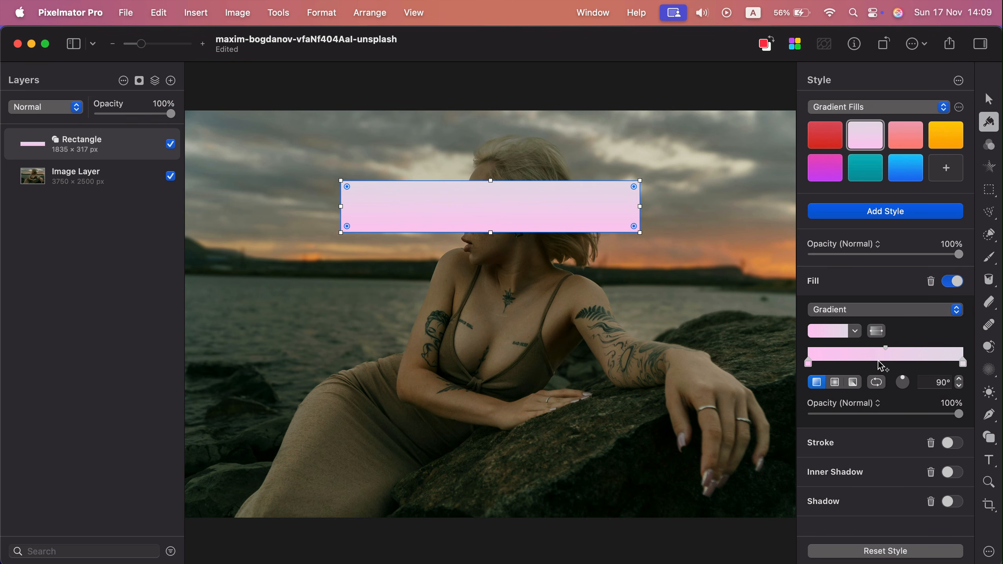
- Add a stroke to the rectangle and set its color to black (000000)
left_click(953, 443)
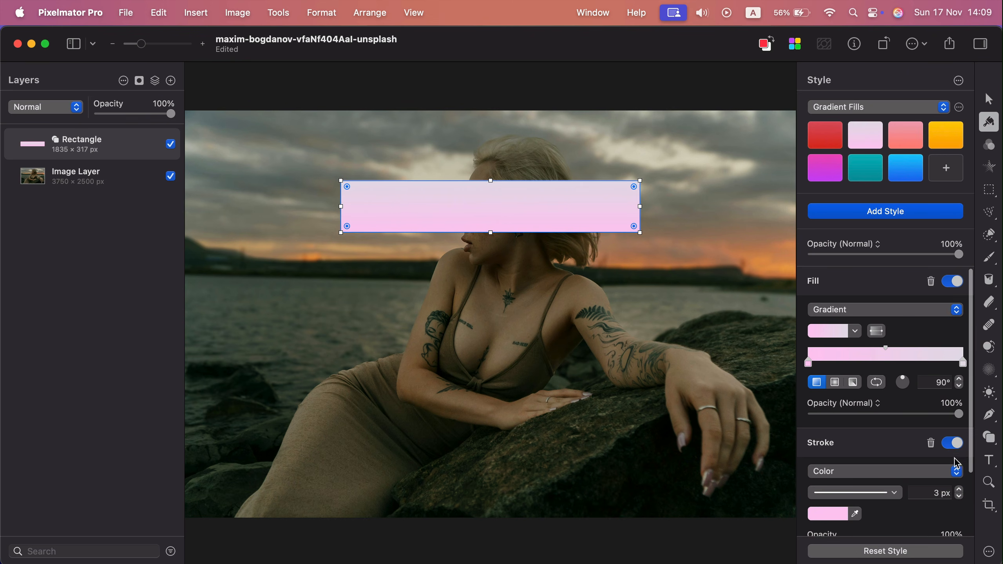
scroll(912, 482, "down", 3)
left_click(835, 438)
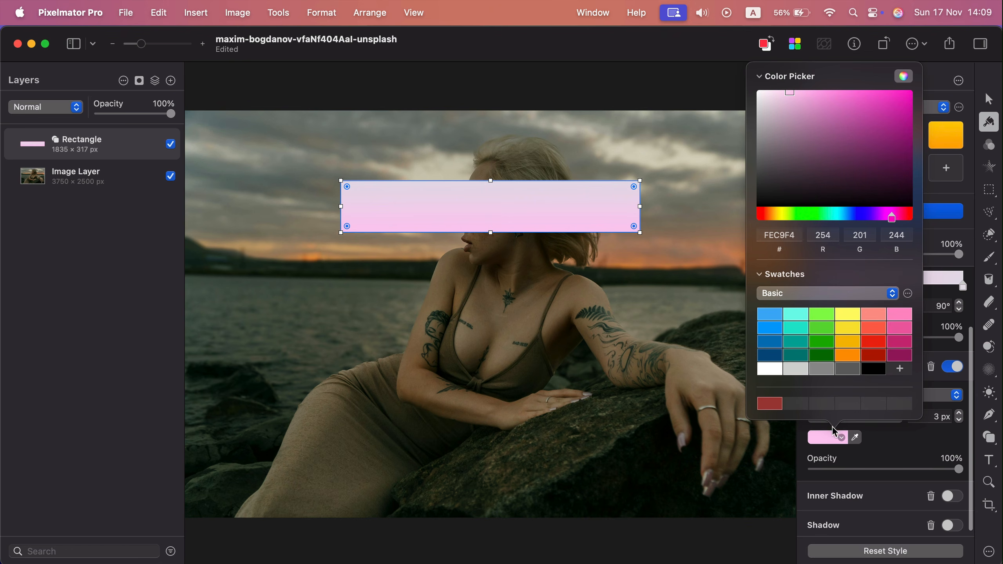
left_click(874, 368)
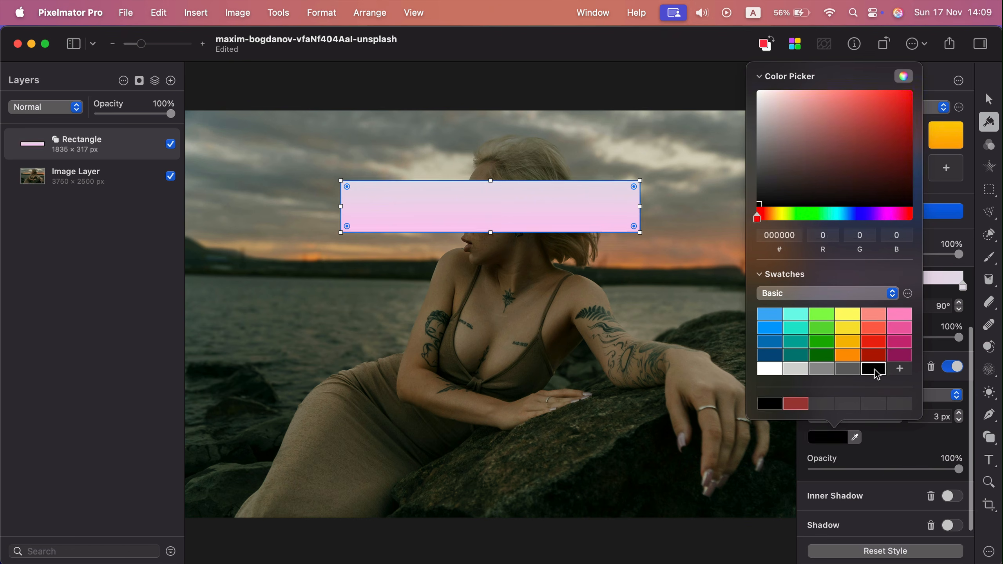
left_click(924, 437)
- Increase the rectangle's stroke width to 21 px
left_click(959, 412)
left_click(959, 412)
left_click(959, 413)
left_click(959, 412)
left_click(959, 412)
left_click(960, 413)
left_click(960, 413)
left_click(960, 413)
left_click(960, 414)
- Turn the rectangle's shadow on and back off
scroll(910, 435, "down", 1)
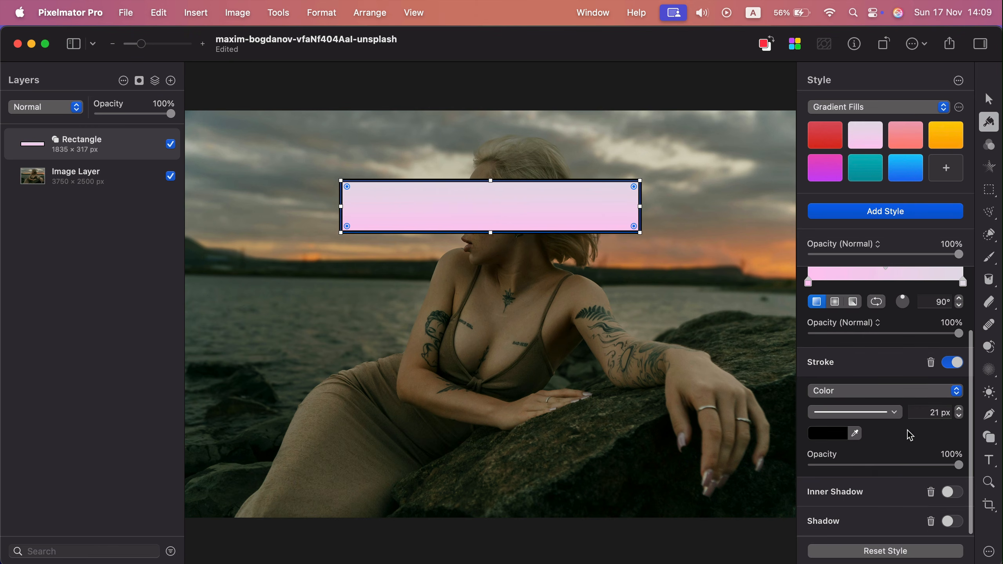
left_click(954, 523)
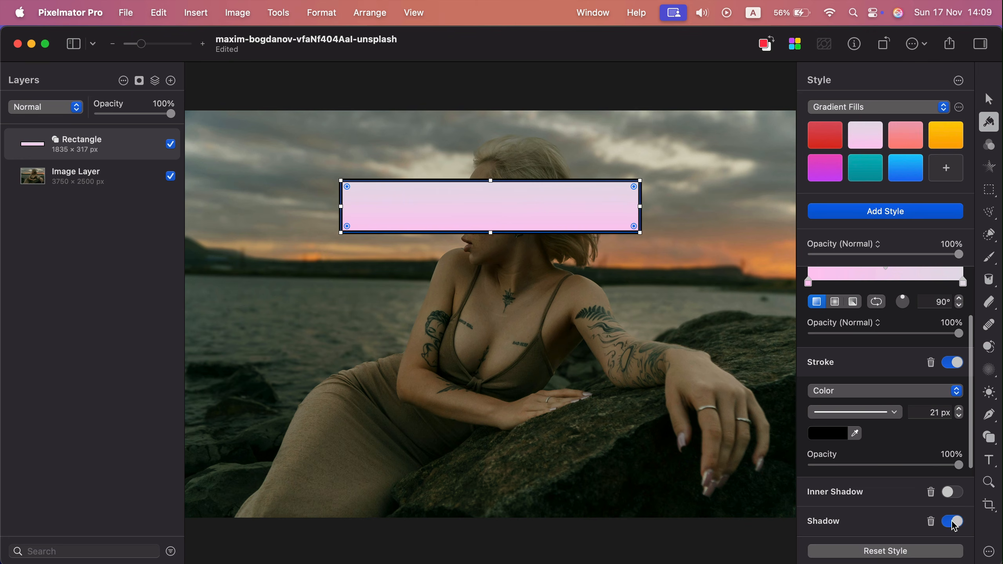
left_click(954, 524)
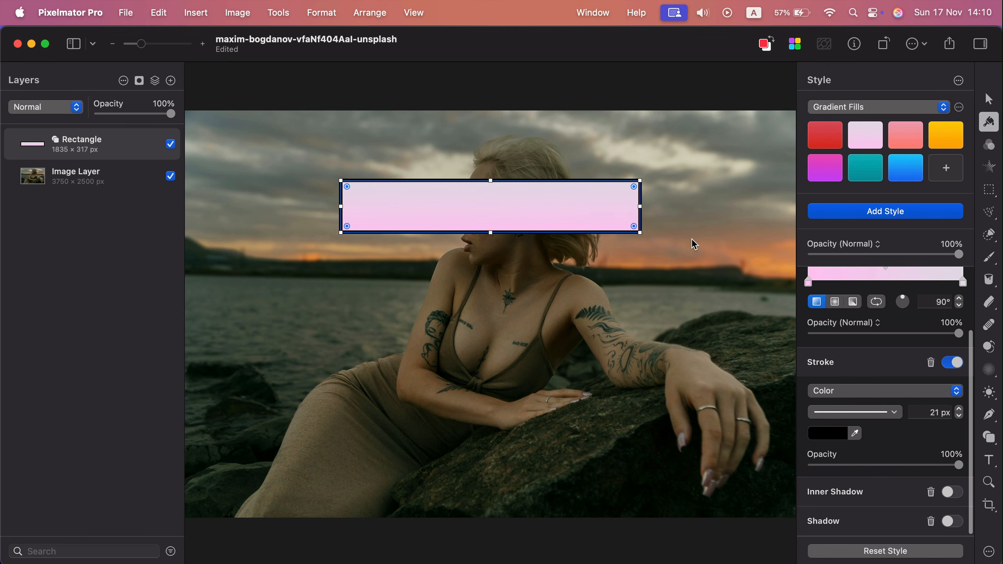
- Move the rectangle slightly upward and resize it to about 1819 × 254 px
mouse_move(568, 212)
left_mouse_down()
mouse_move(577, 202)
mouse_move(566, 215)
mouse_move(561, 205)
mouse_move(567, 210)
left_mouse_up()
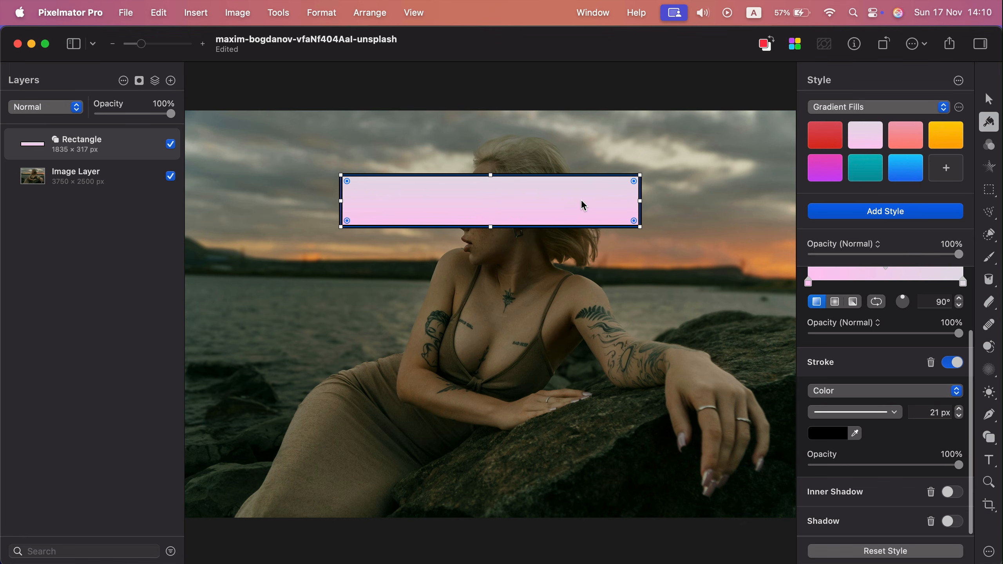
left_click_drag(640, 227, 639, 217)
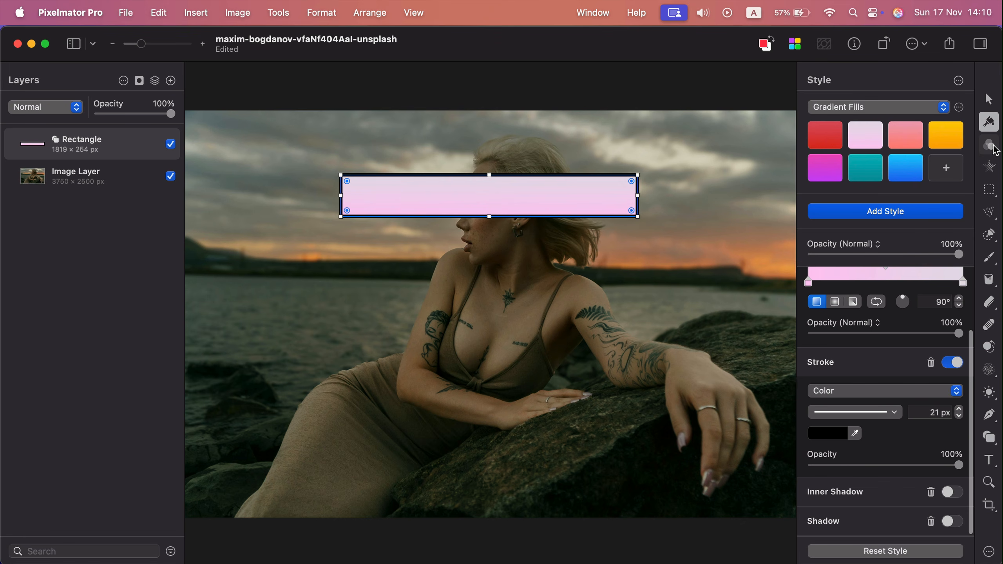
- Switch to Color Adjustments and delete the rectangle layer
left_click(991, 147)
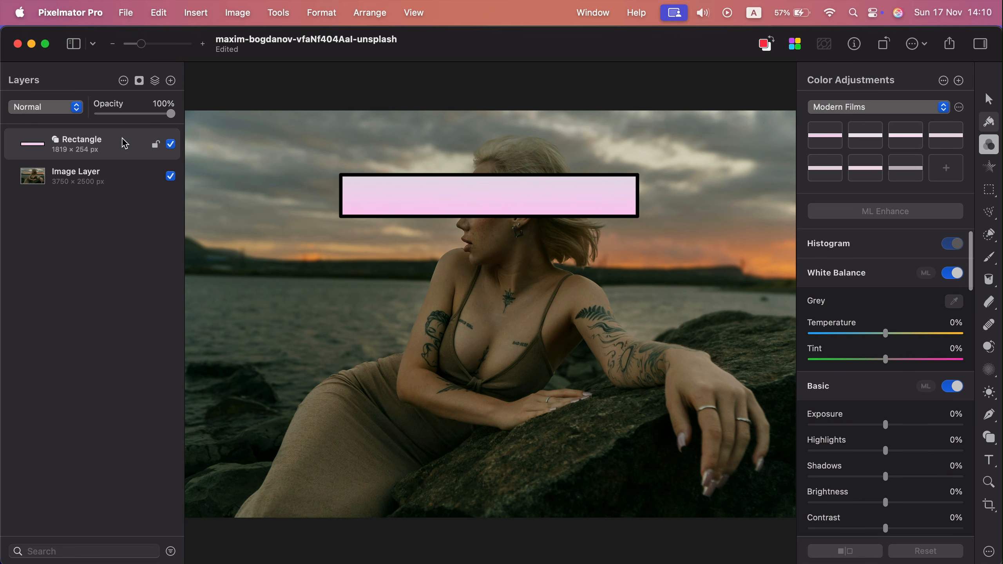
key("Delete")
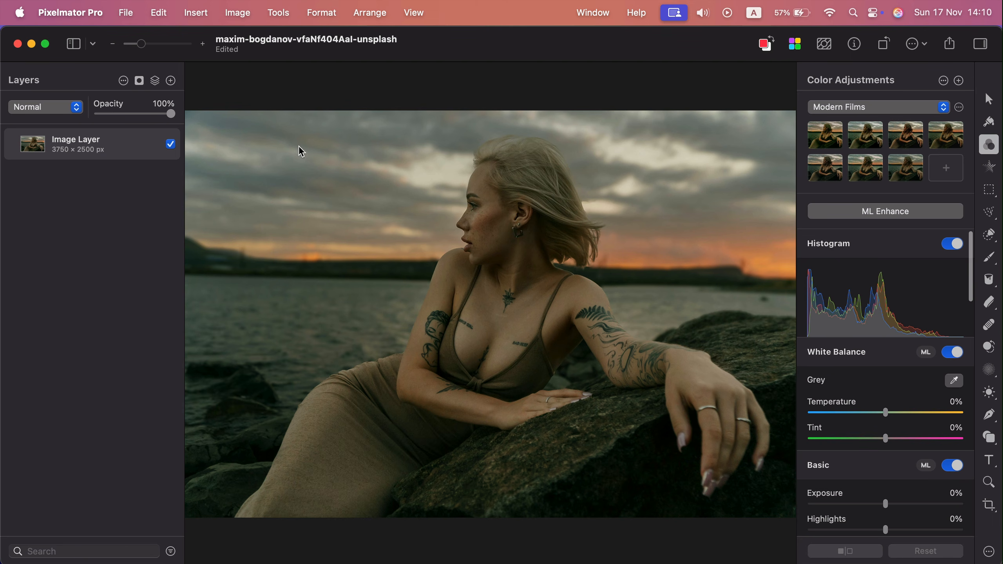
- Apply the fourth preset of the Landscape color adjustment collection to the image layer
left_click(910, 107)
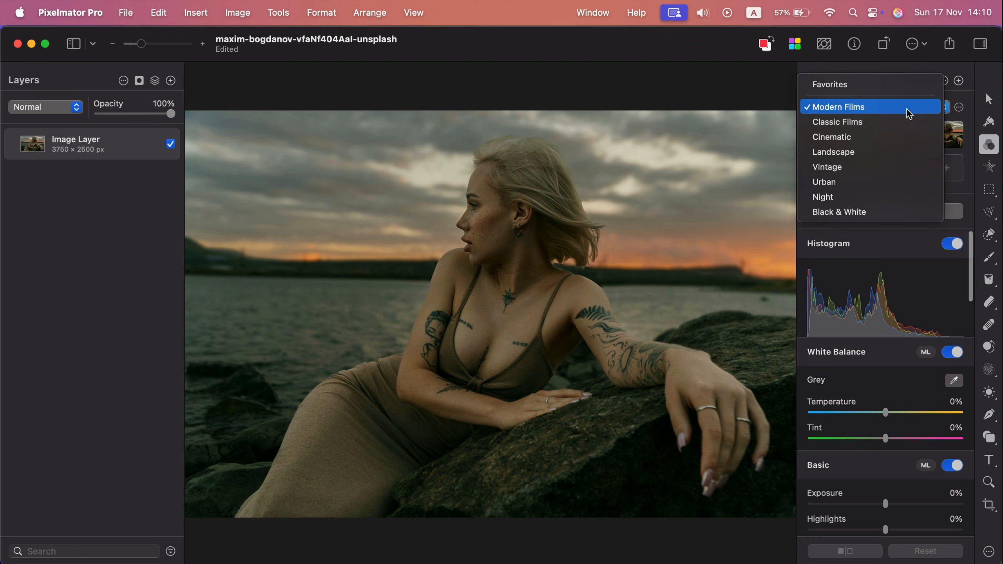
left_click(896, 152)
left_click(947, 143)
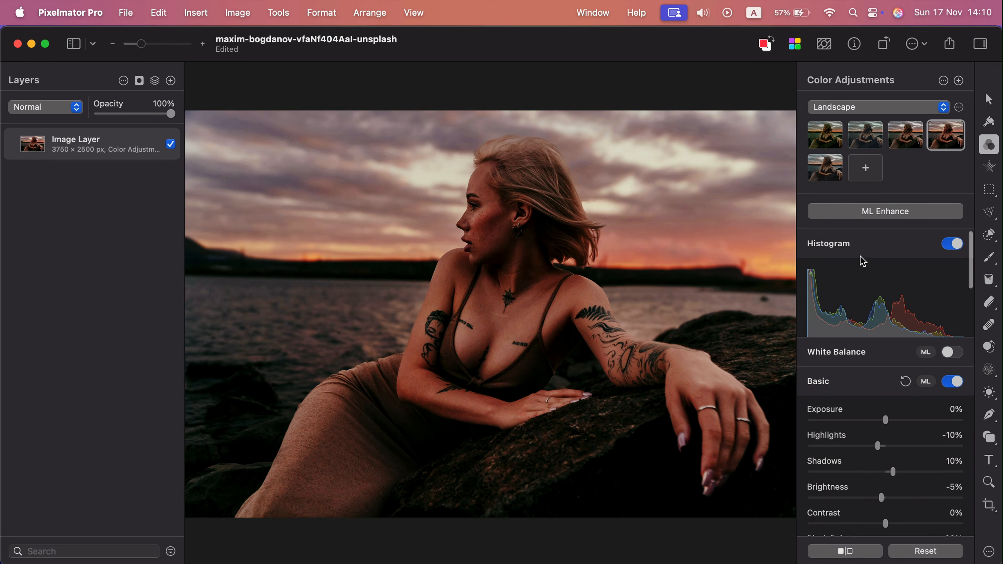
scroll(881, 320, "down", 6)
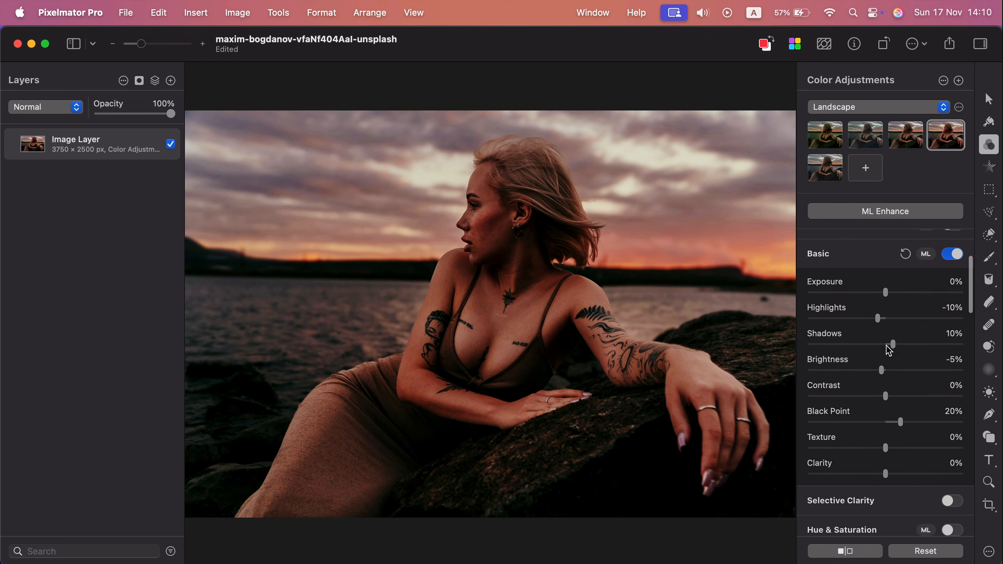
- Set the orange range's hue to 10% and saturation to 22% in Selective Color
scroll(885, 358, "down", 4)
scroll(933, 371, "down", 10)
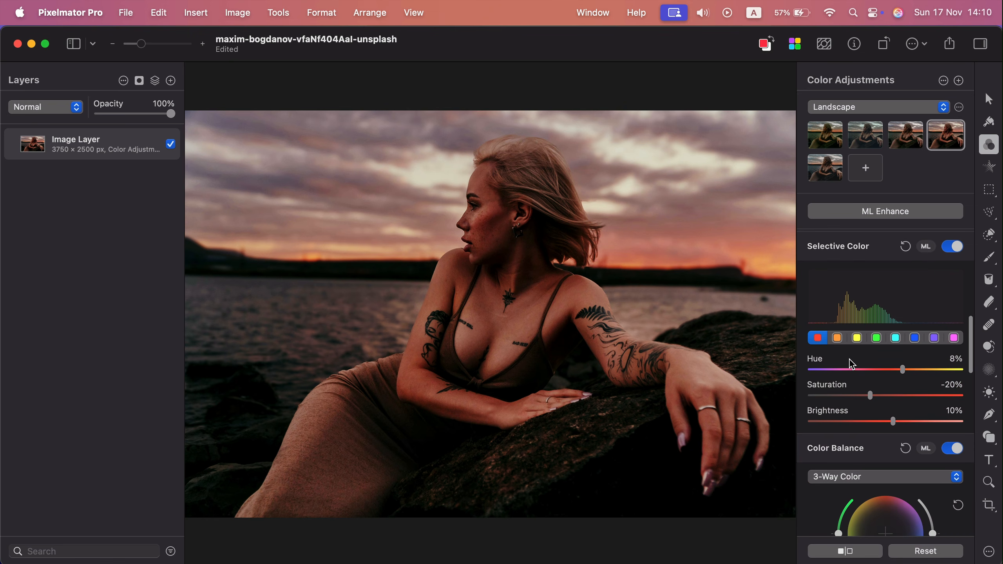
left_click(842, 340)
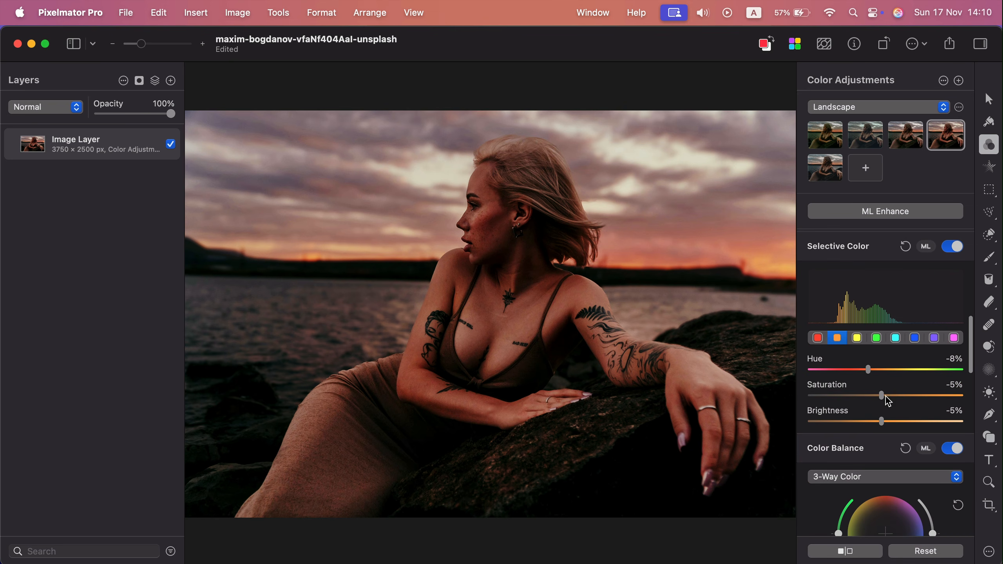
left_click_drag(886, 396, 889, 373)
left_click_drag(874, 375, 909, 373)
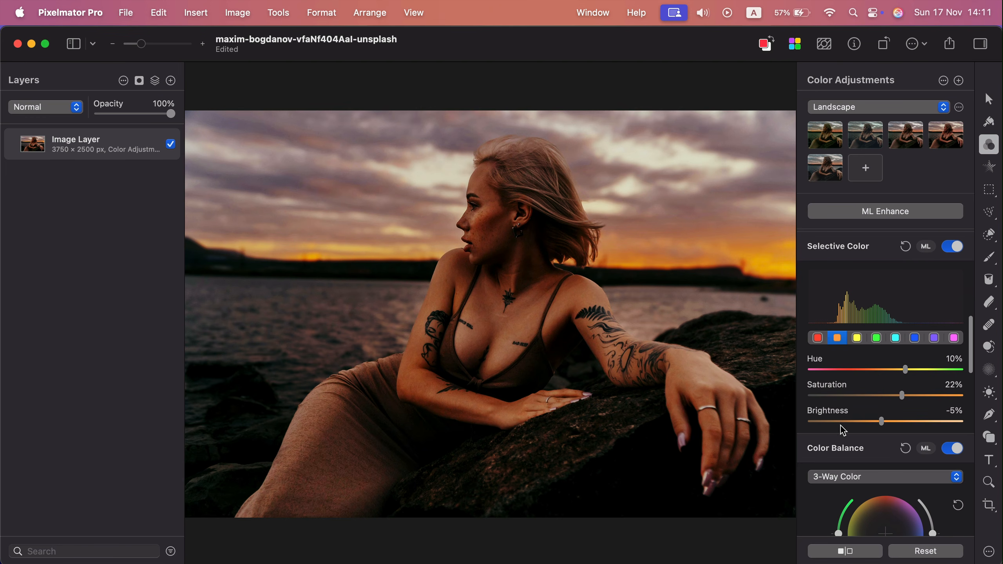
- Compare the adjusted photo with the original twice, and reset all color adjustments
left_click(851, 557)
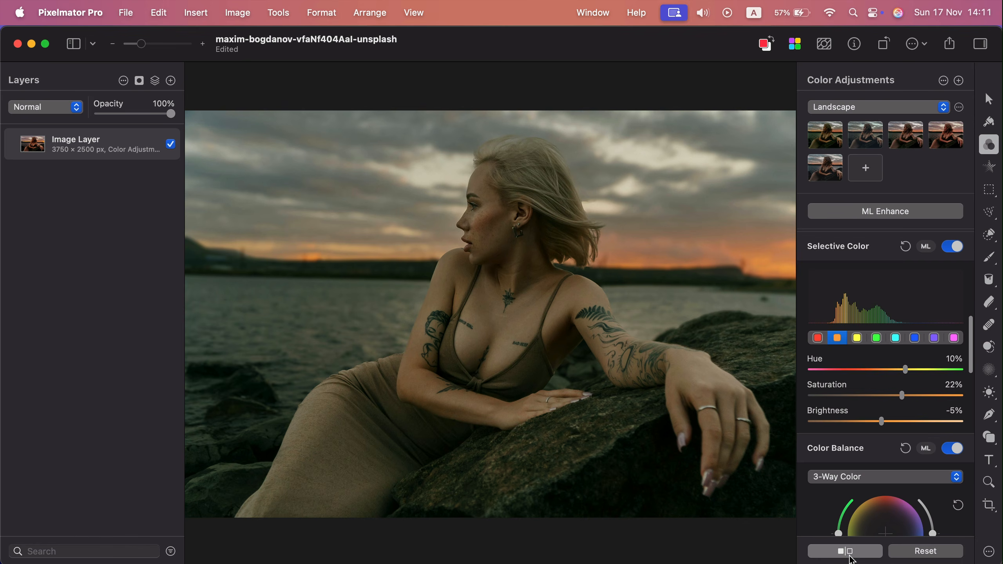
left_click(851, 557)
left_click(851, 556)
left_click(851, 557)
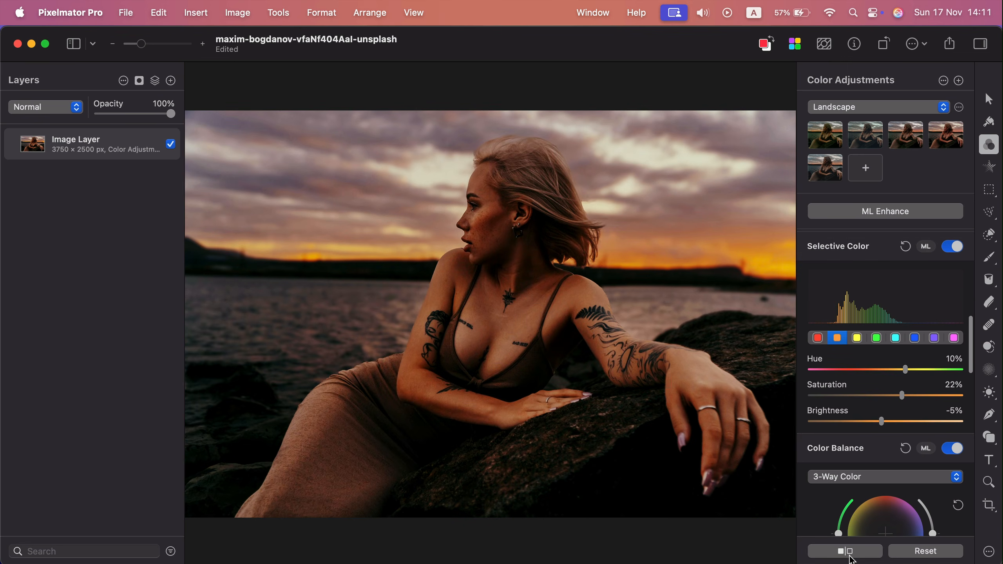
left_click(925, 553)
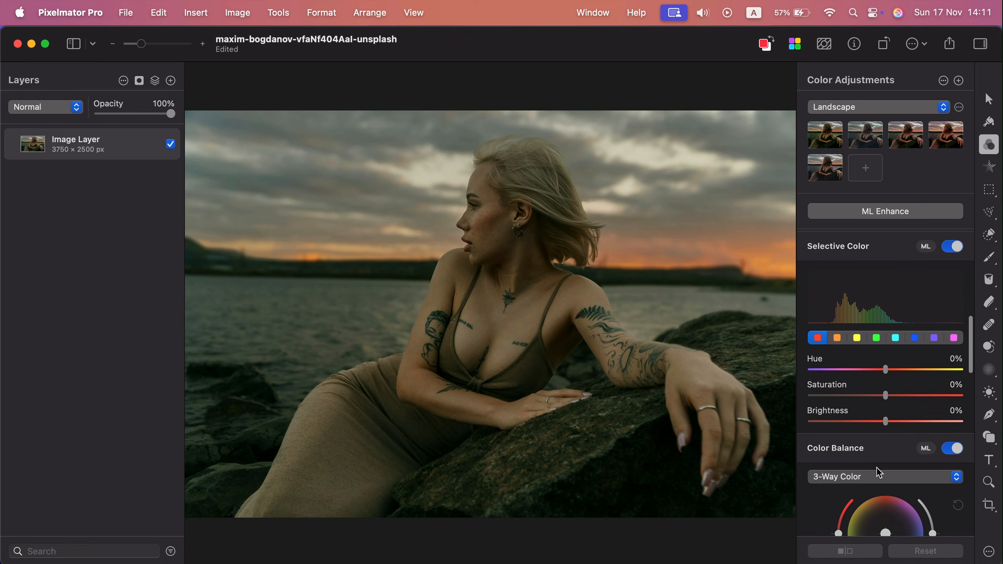
- Shift the 3-Way Color highlights toward orange with raised saturation and brightness, and adjust the blue range in Selective Color
scroll(897, 436, "down", 5)
left_click_drag(887, 446, 844, 438)
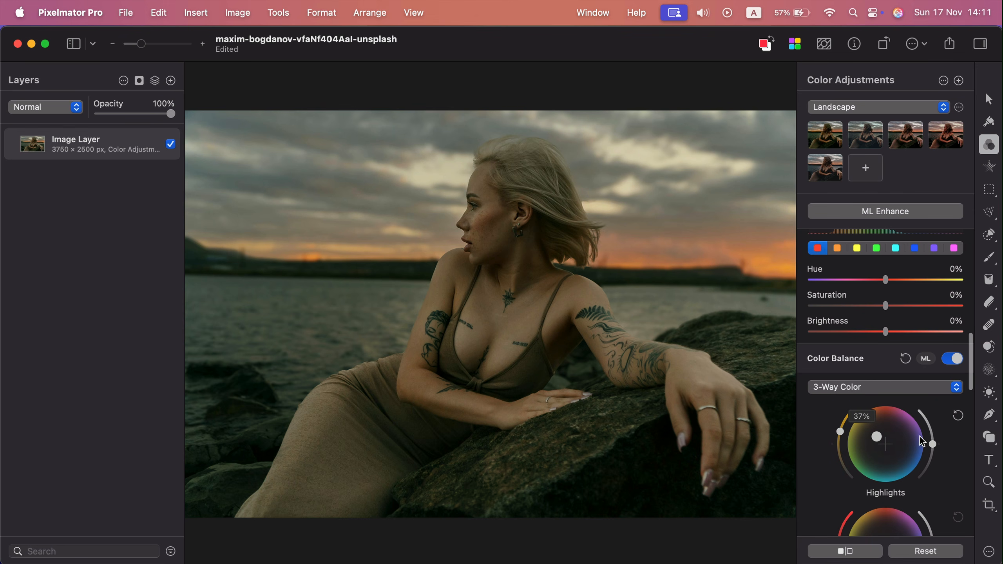
left_click_drag(935, 447, 877, 429)
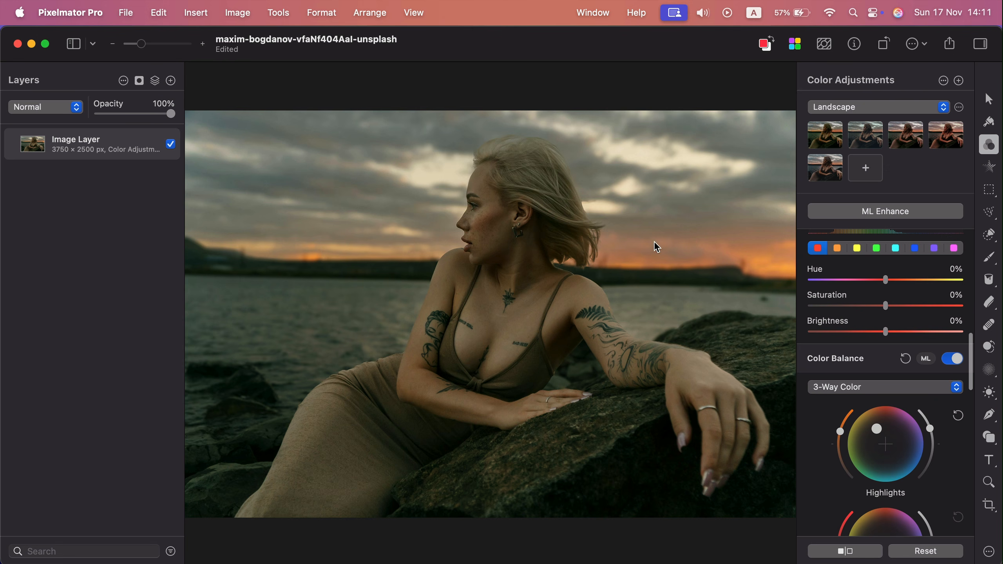
left_click(916, 249)
left_click_drag(888, 305, 860, 332)
- Shift the 3-Way Color midtones toward magenta and lower their saturation
scroll(863, 408, "down", 3)
left_click_drag(887, 413, 912, 414)
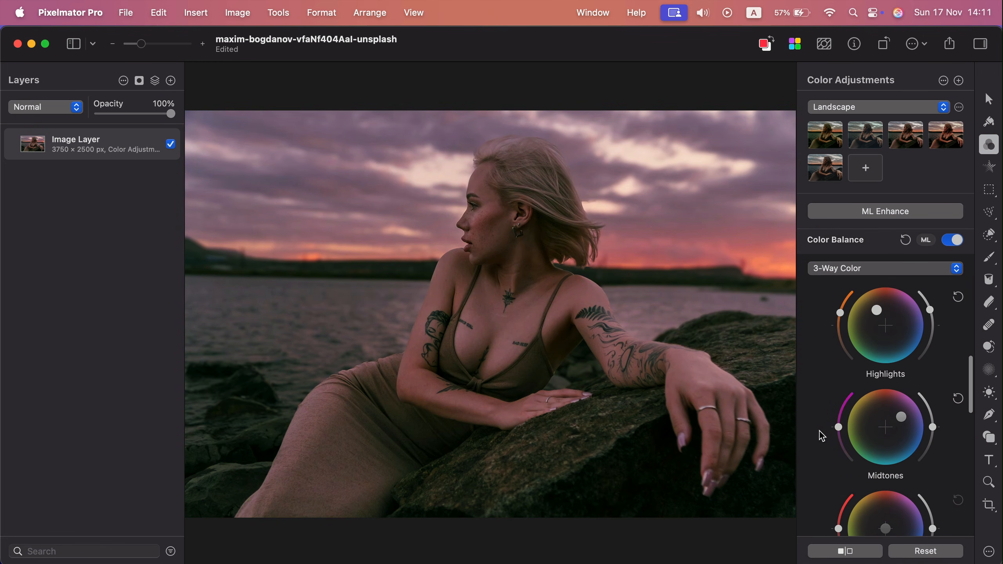
left_click_drag(839, 429, 842, 446)
- Compare the color-balanced photo with the original and reset all its color adjustments
scroll(905, 436, "down", 2)
scroll(905, 436, "down", 2)
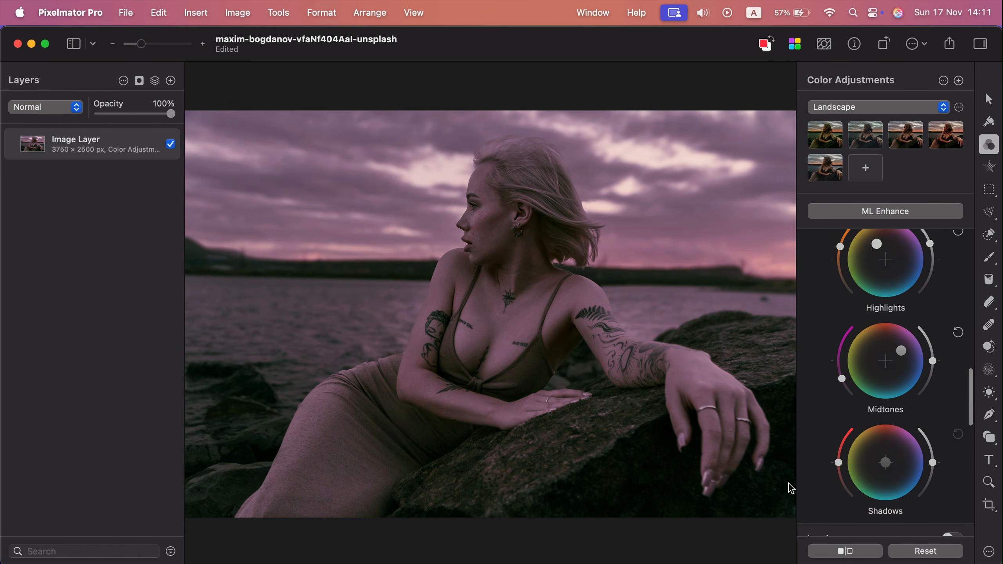
left_click(860, 558)
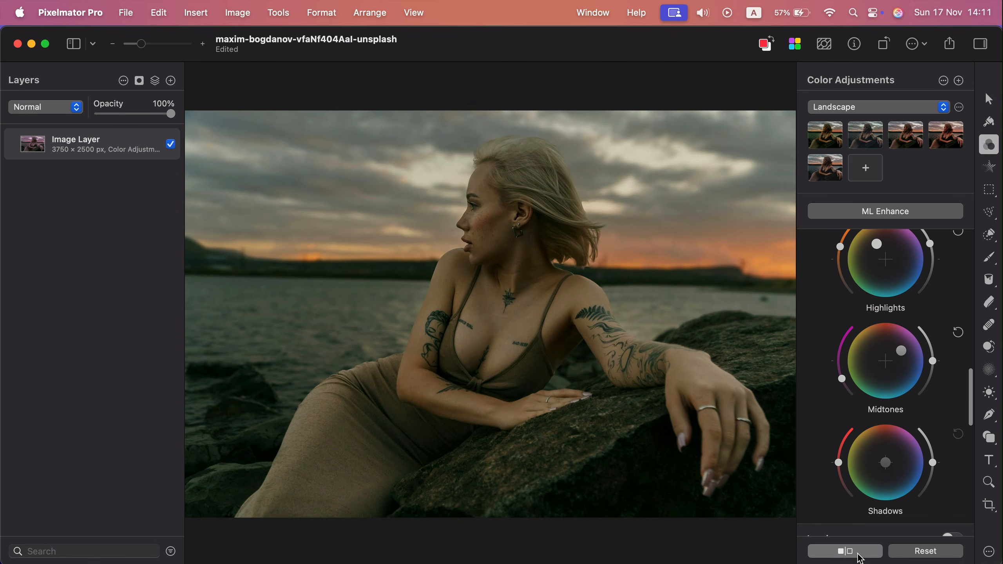
left_click(930, 553)
- Turn on the Black & White adjustment for the photo, and reset the adjustments
scroll(915, 441, "down", 5)
scroll(897, 419, "down", 6)
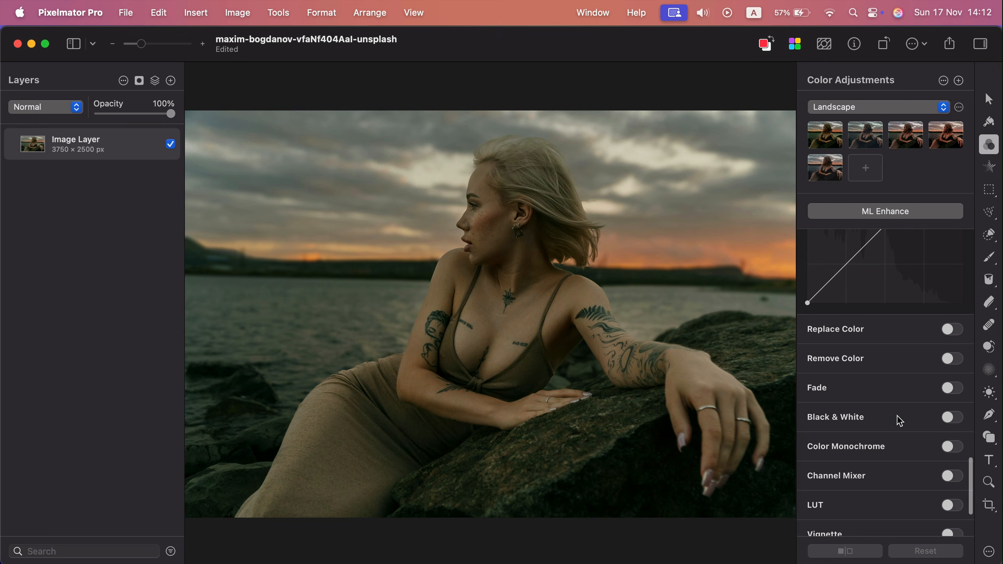
left_click(953, 418)
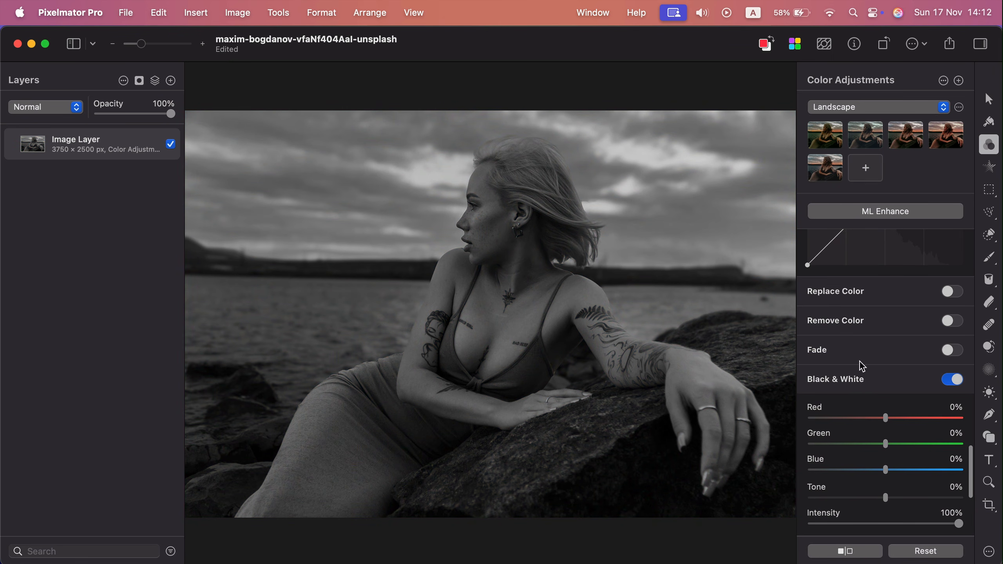
scroll(817, 472, "down", 5)
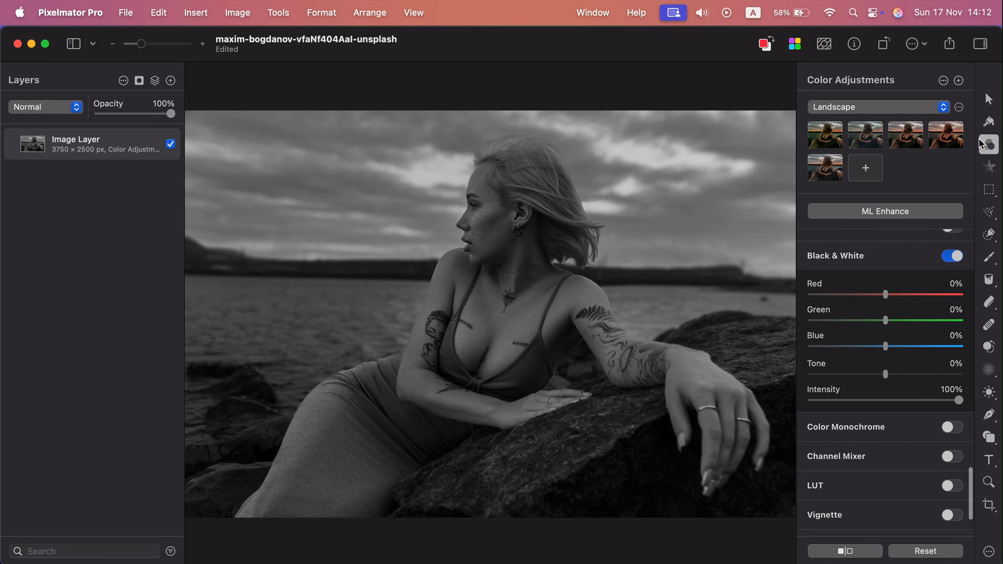
mouse_move(982, 145)
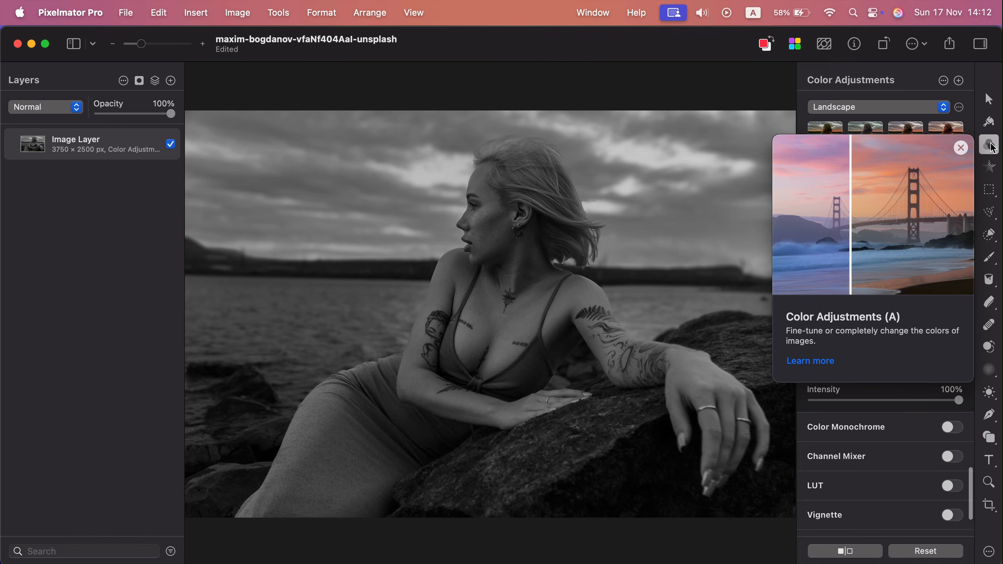
left_click(909, 552)
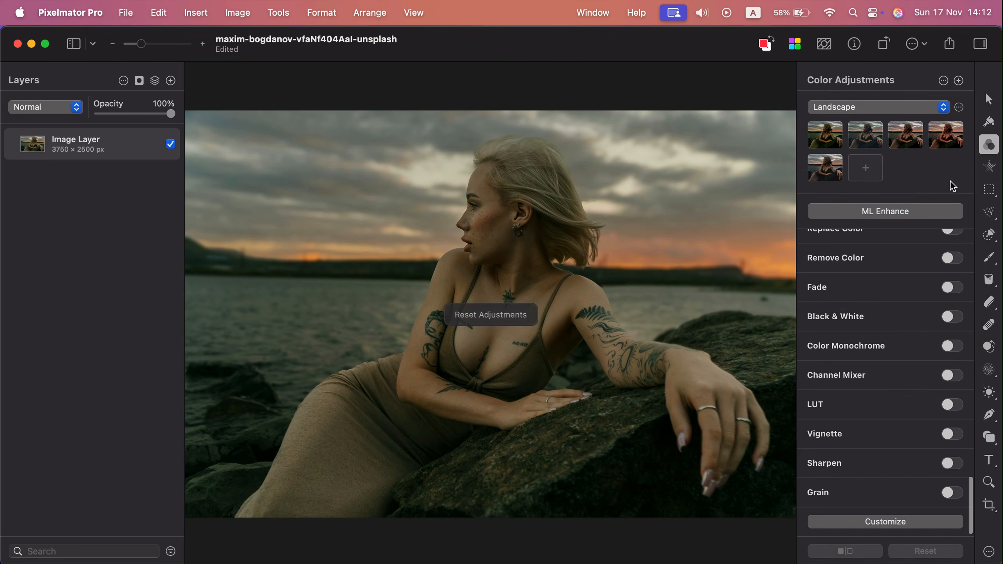
- Switch to Effects with the Chroma collection, try several presets including 07, 05 and 02 on the image layer, and apply preset 01
left_click(990, 175)
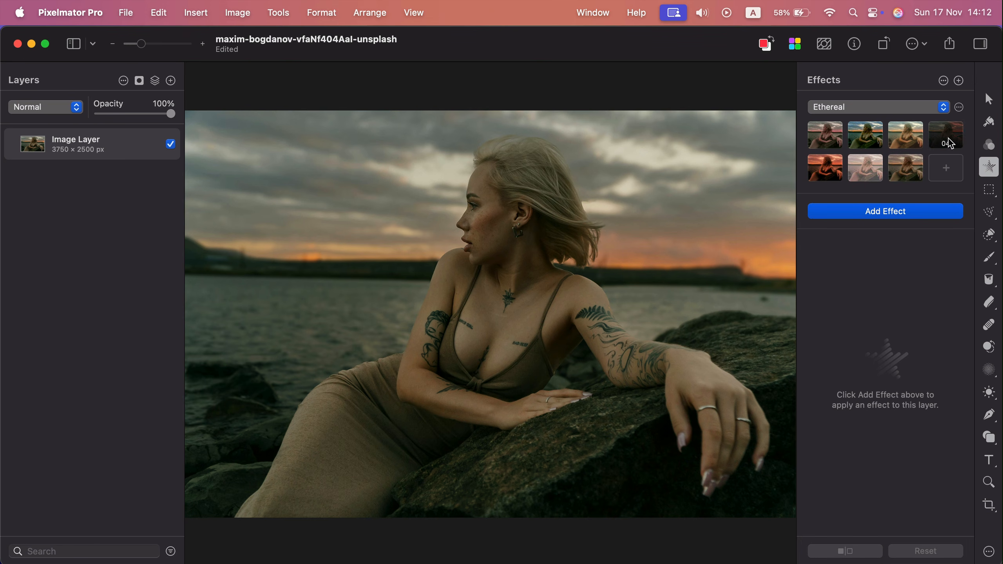
left_click(906, 107)
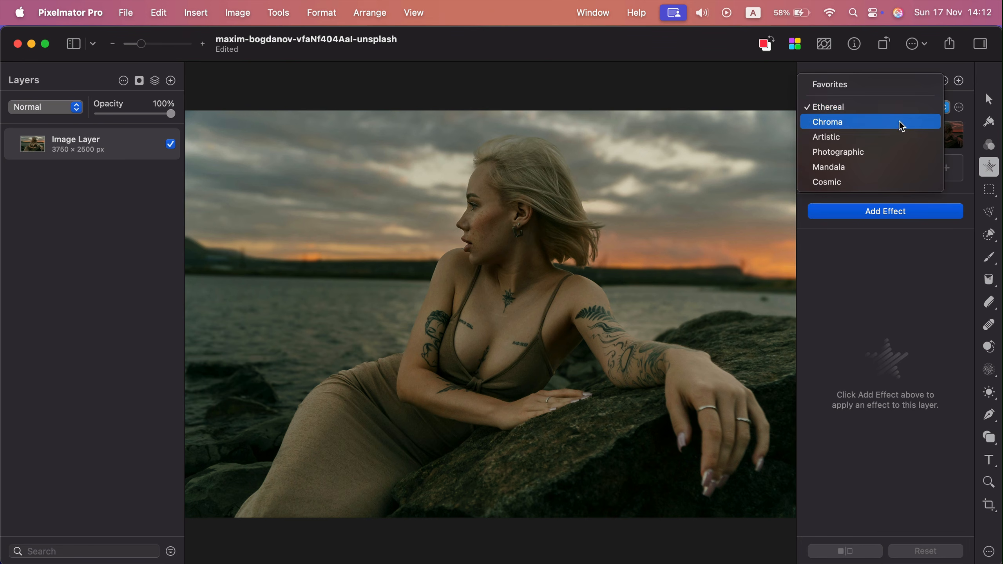
left_click(899, 121)
left_click(904, 170)
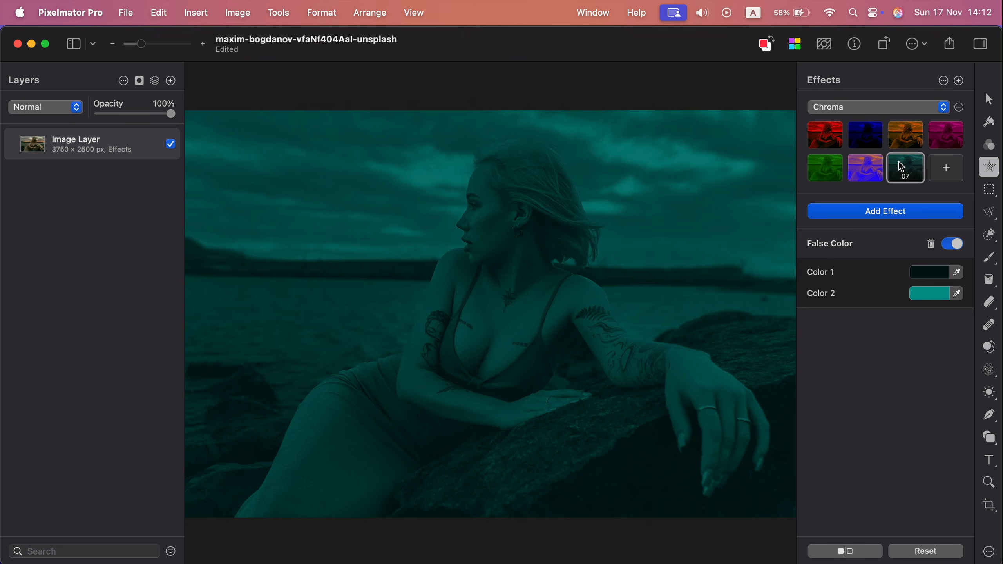
left_click(825, 172)
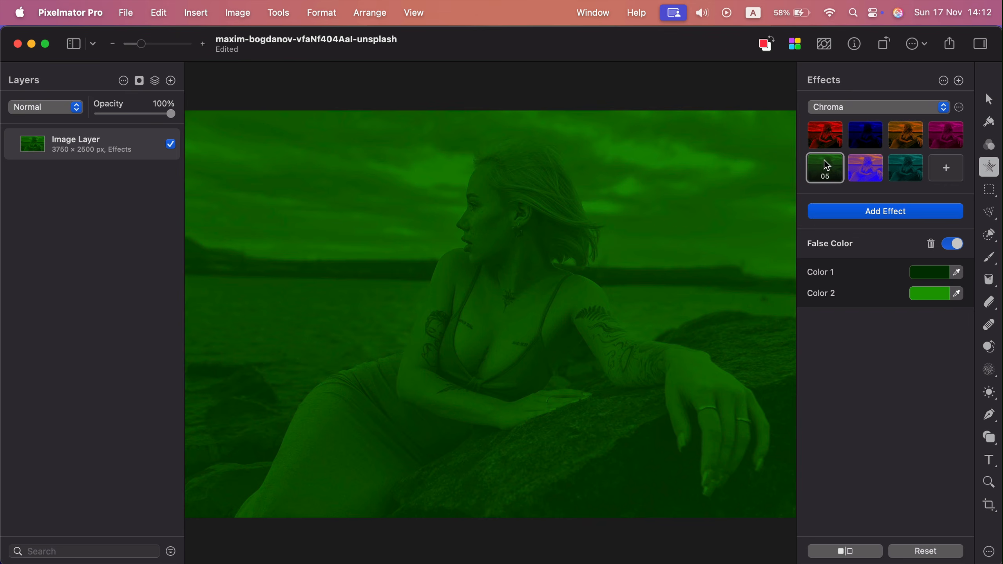
left_click(825, 141)
left_click(855, 138)
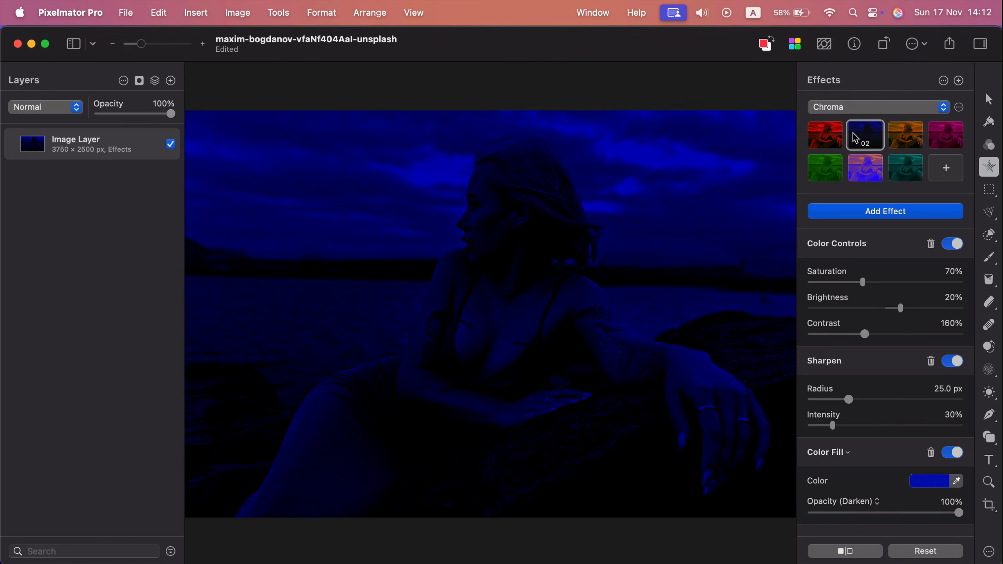
left_click(814, 132)
- Set Color Controls saturation to 120% and brightness to -10%, and change the Color Fill color to green 60D838
mouse_move(899, 289)
left_mouse_down()
mouse_move(955, 285)
mouse_move(854, 290)
mouse_move(901, 283)
left_mouse_up()
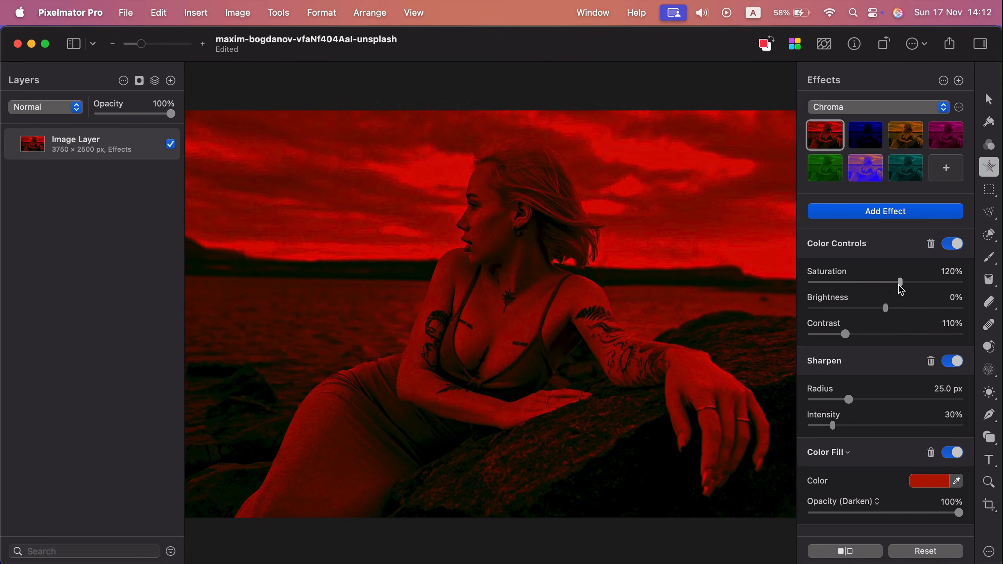
left_click(925, 488)
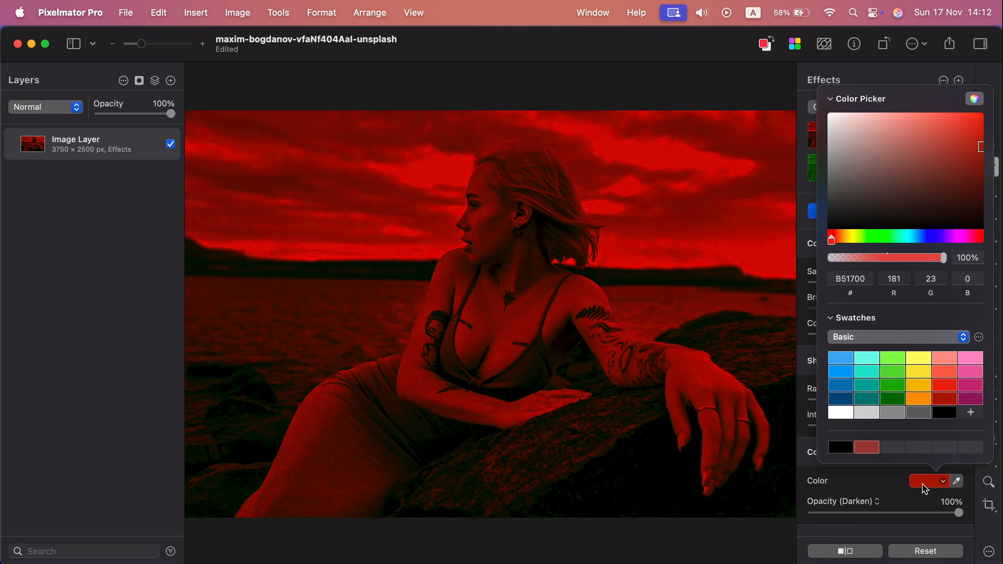
left_click(894, 373)
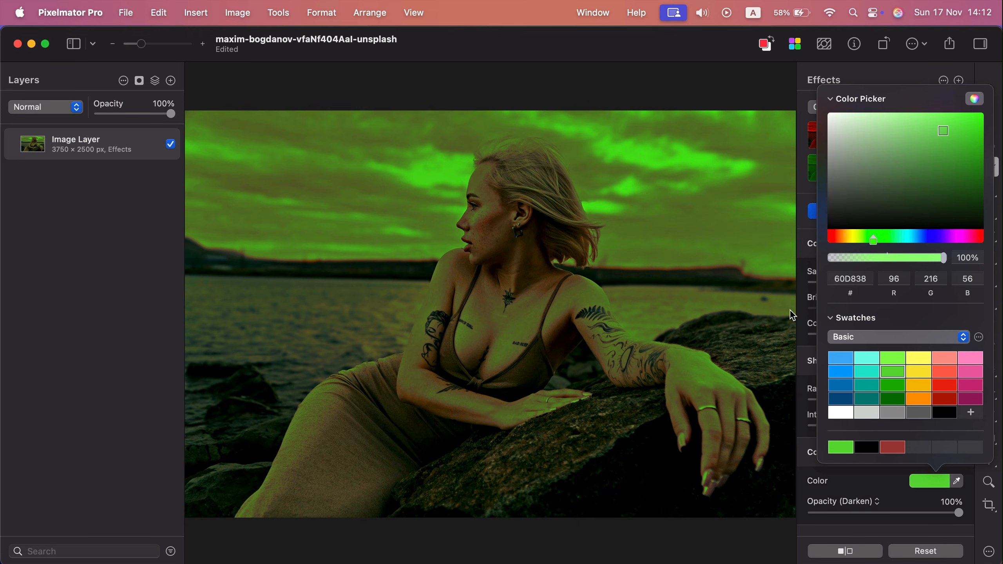
left_click(803, 339)
mouse_move(894, 310)
left_mouse_down()
mouse_move(934, 309)
mouse_move(877, 309)
left_mouse_up()
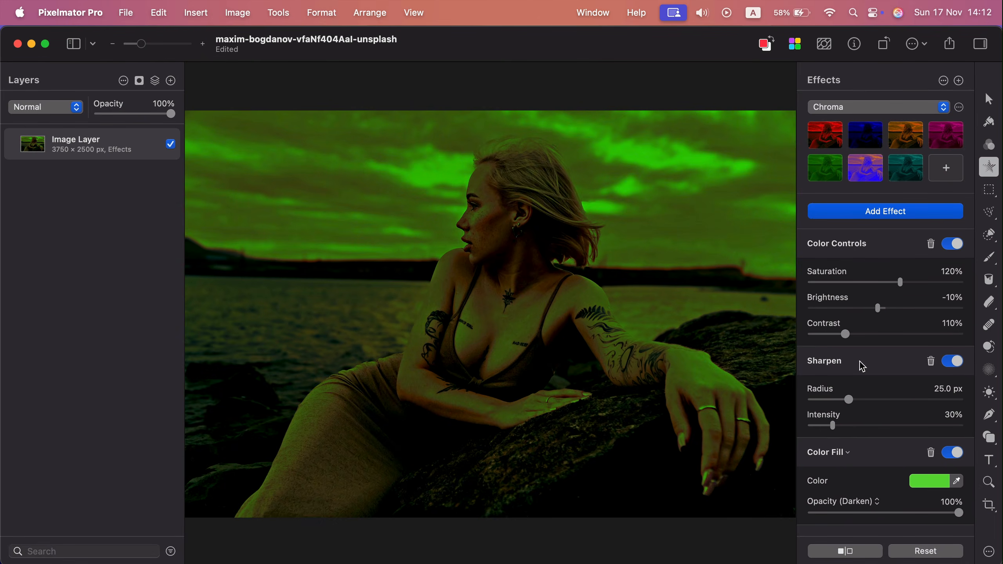
- Try Chroma presets 05, 02 and 01 on the image layer, and apply the orange third preset
left_click(825, 167)
left_click(867, 140)
left_click(828, 139)
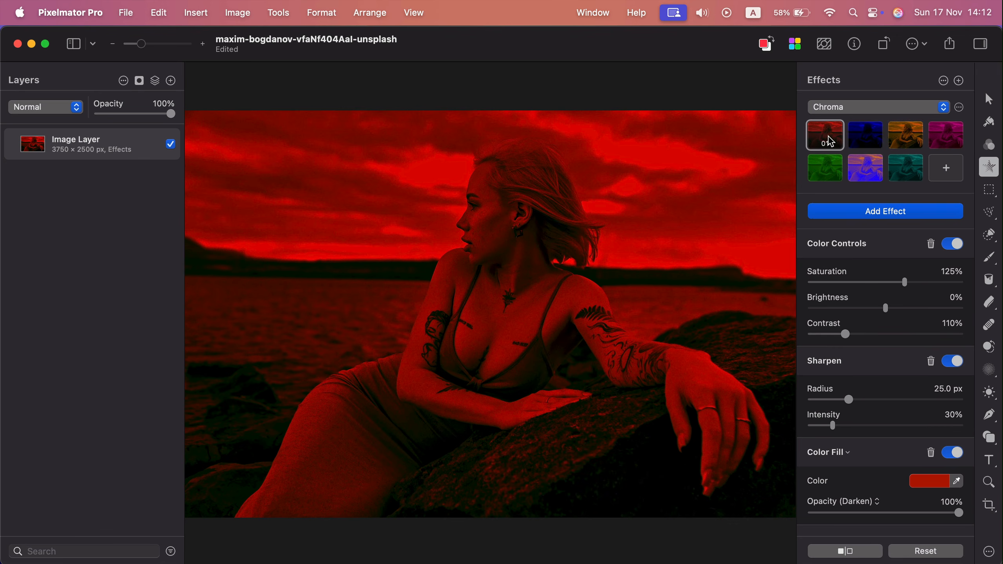
left_click(906, 140)
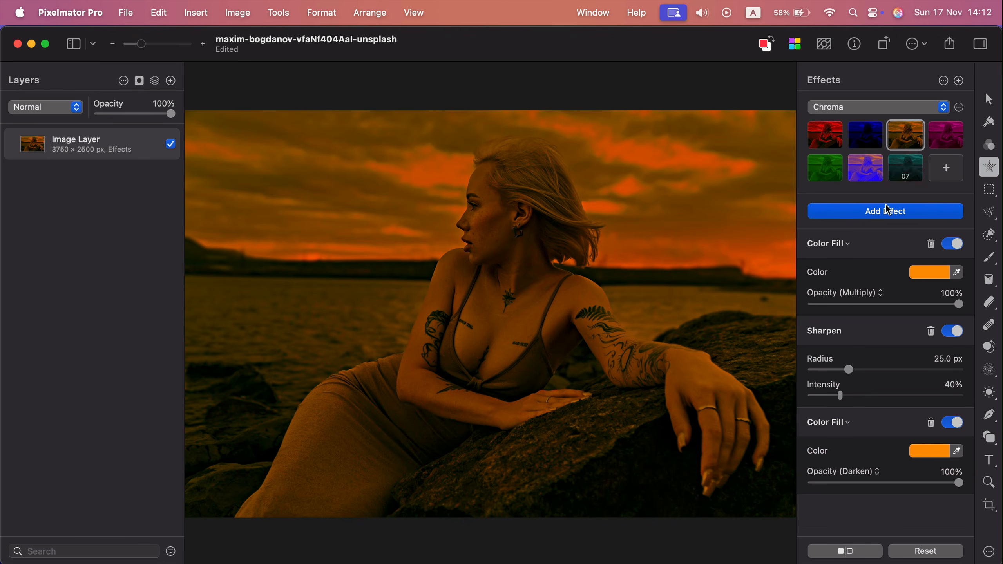
- Change the color of the Multiply Color Fill effect to yellow-orange F7BA00
left_click(924, 276)
left_click(816, 360)
left_click(825, 385)
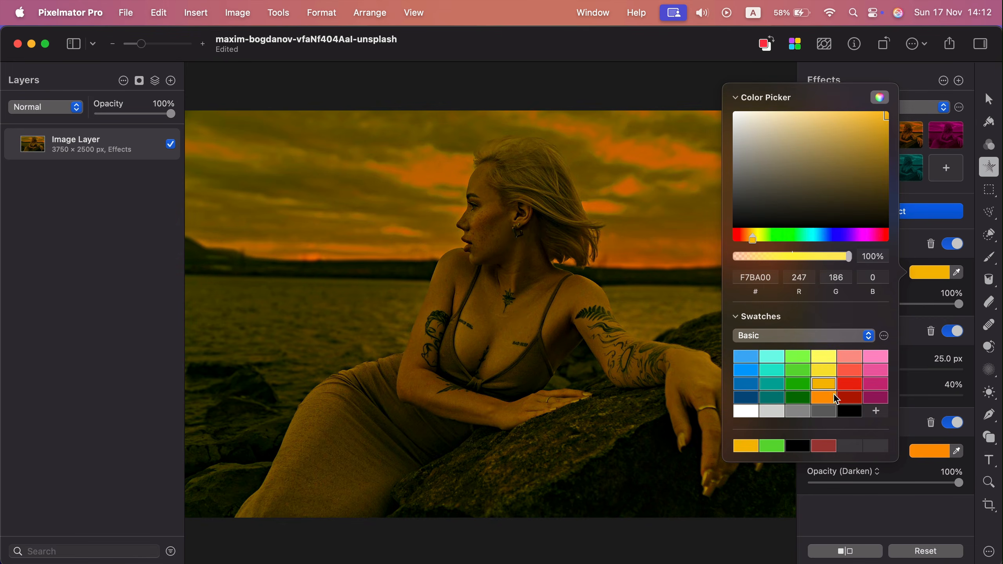
left_click(923, 196)
- Draw and clear a rectangular selection around the woman's head, and select her automatically with Select Subject
left_click(989, 190)
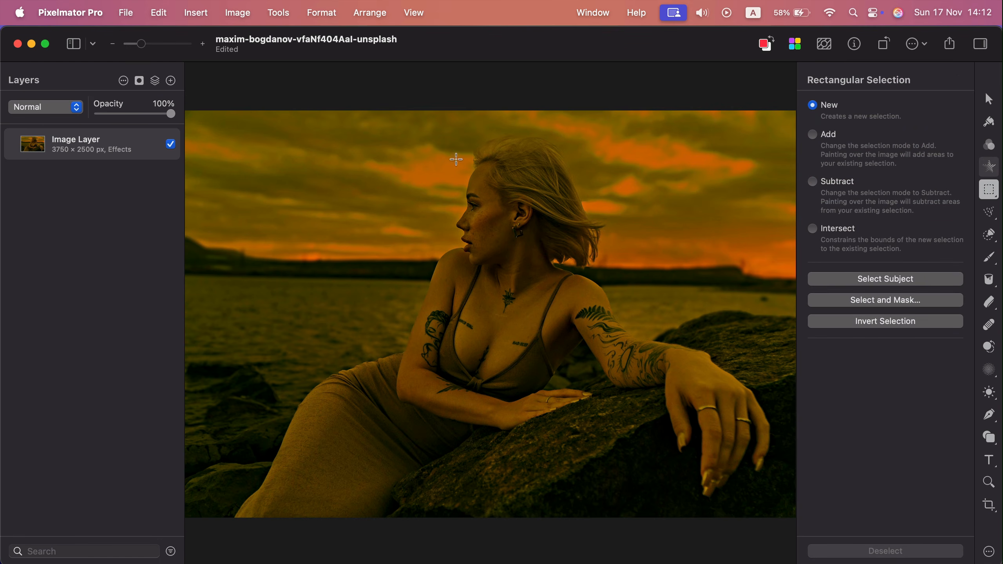
left_click_drag(542, 210, 679, 299)
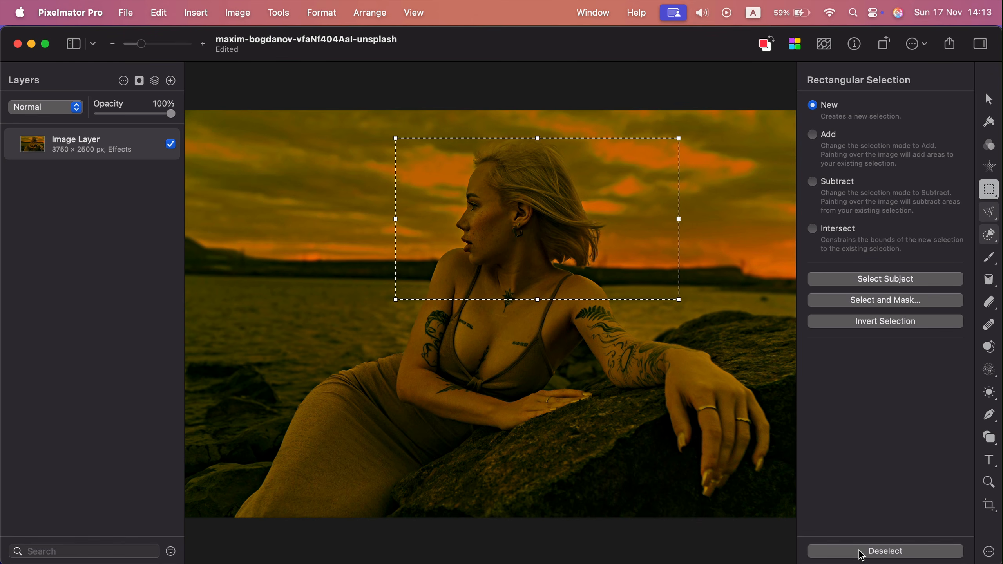
left_click(885, 554)
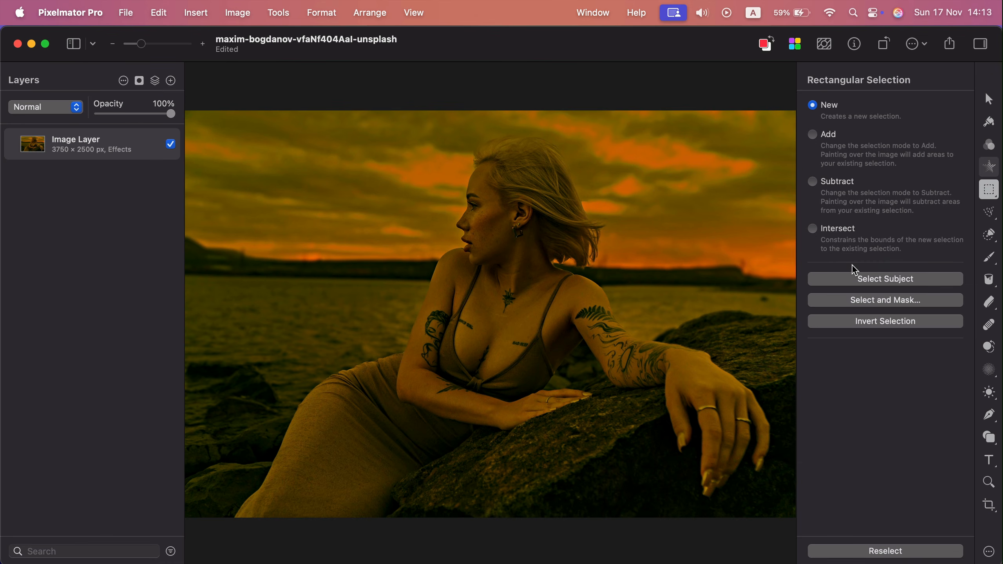
left_click(860, 285)
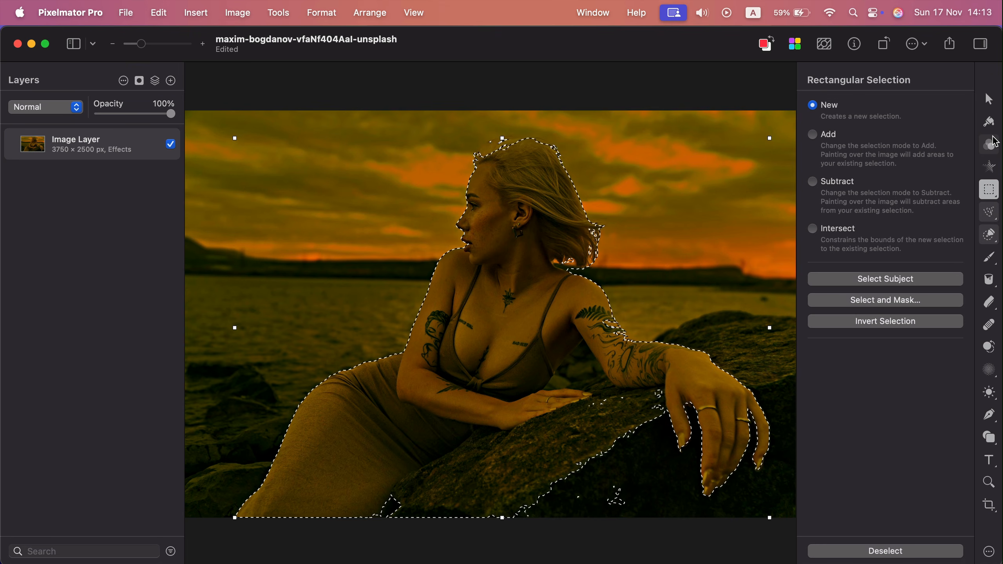
- Return to Effects, try Chroma presets 04 and 02 on the selected subject, and apply the red preset 01
left_click(990, 167)
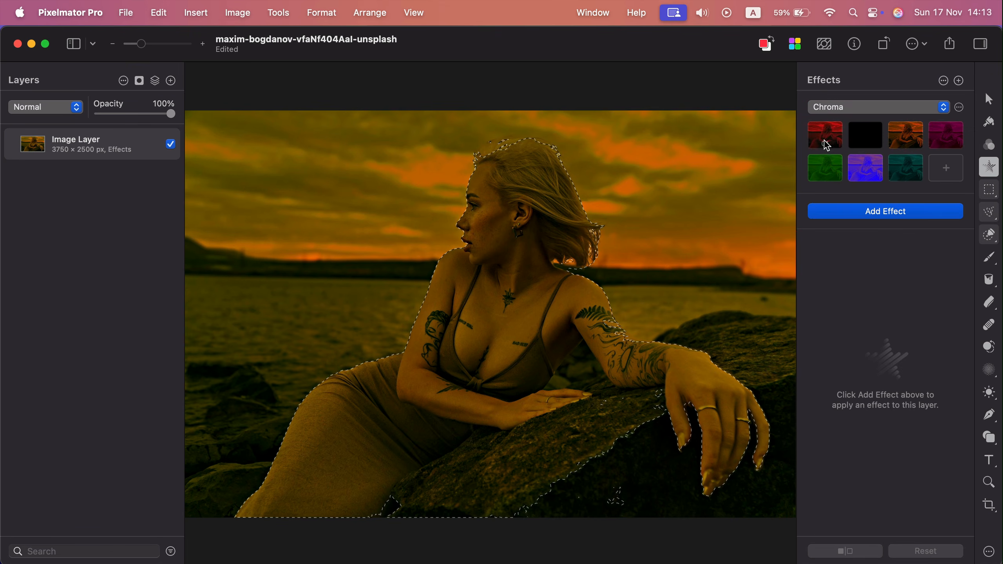
left_click(945, 135)
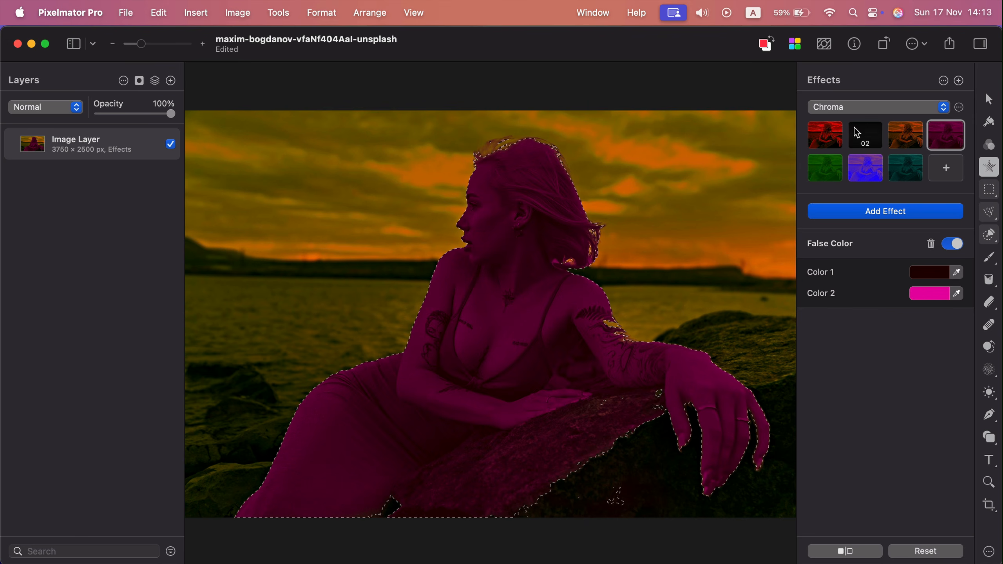
left_click(858, 128)
left_click(831, 142)
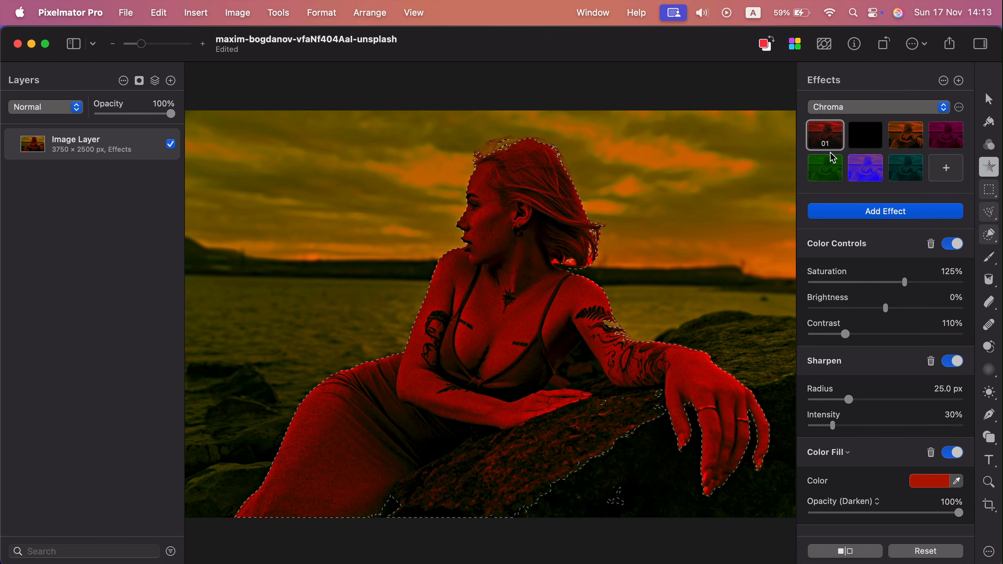
- Try Chroma preset 05 and the blue-violet and orange presets on the selected subject, and reset the layer's effects
left_click(837, 174)
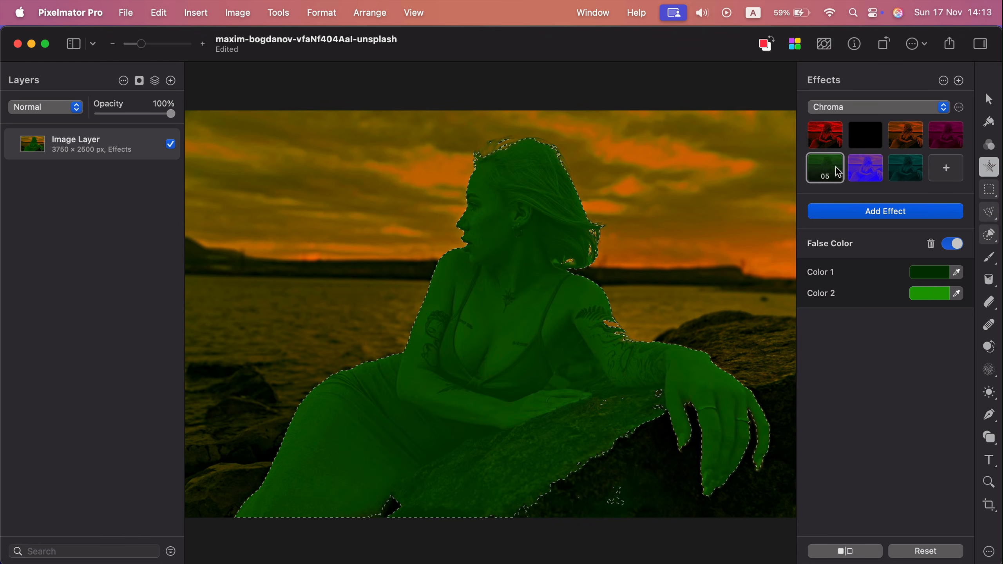
left_click(865, 168)
left_click(919, 131)
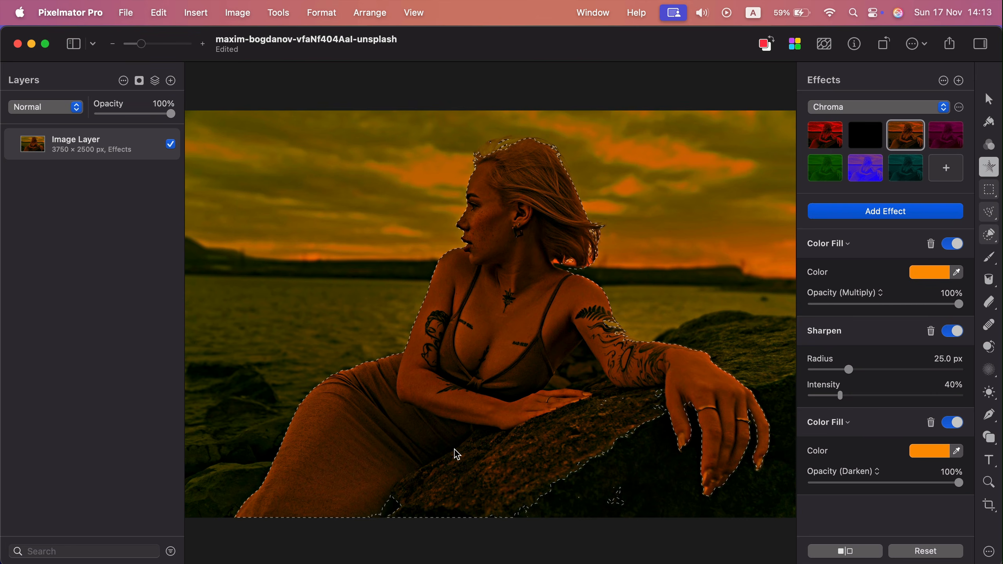
left_click(956, 551)
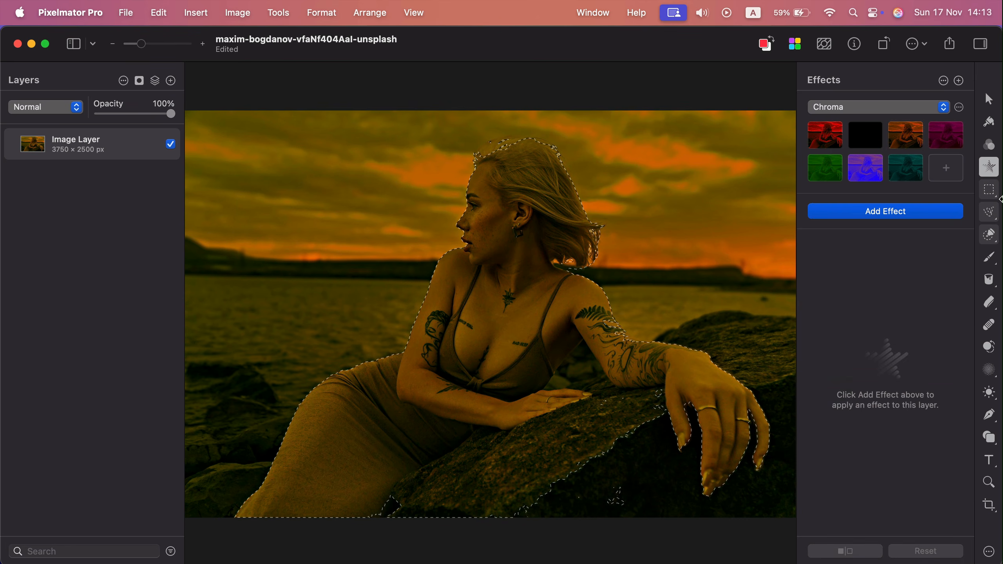
- Subtract a rectangular area and some freehand areas over the rock from the subject selection
left_click(991, 190)
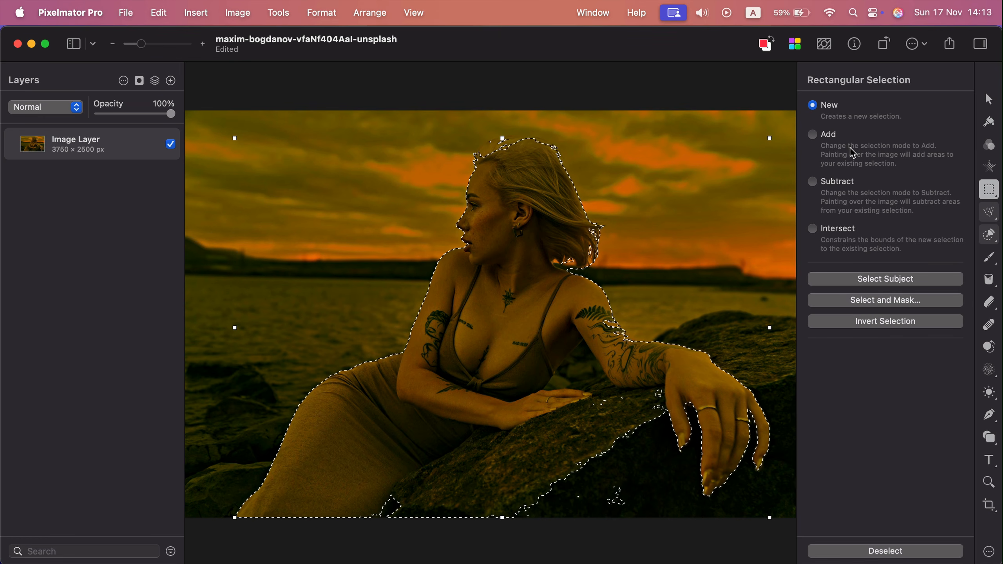
left_click(816, 182)
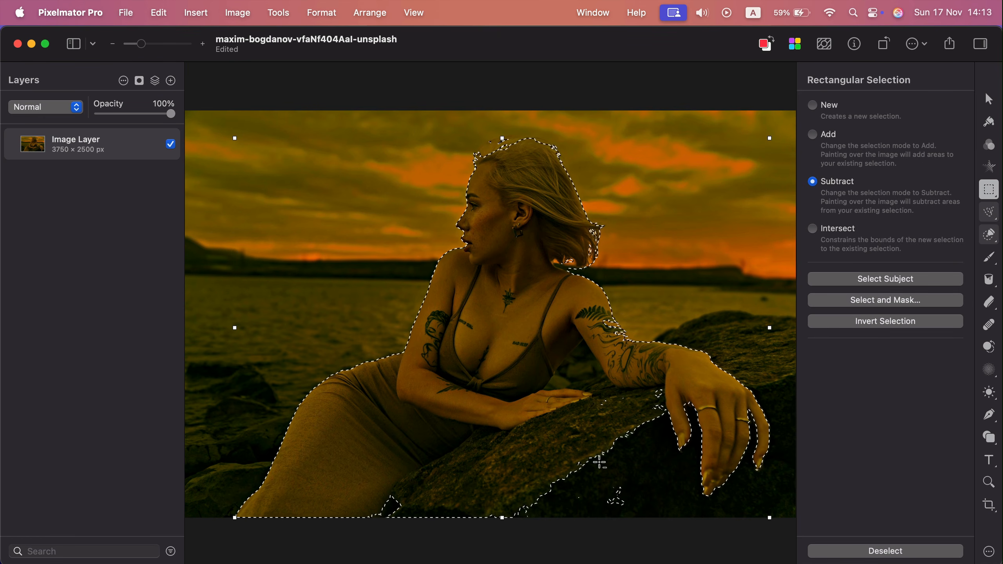
left_click_drag(632, 443, 490, 532)
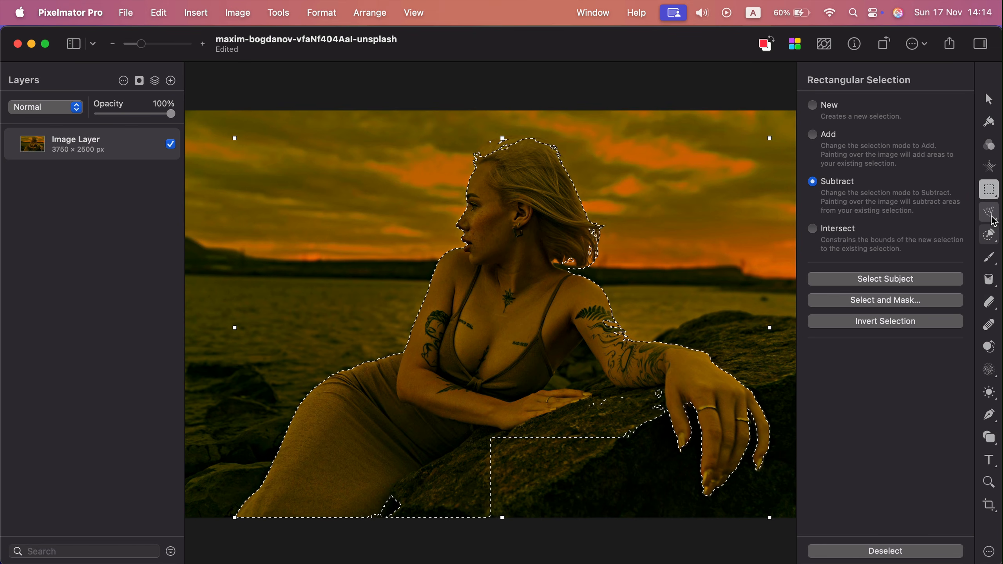
left_click(990, 189)
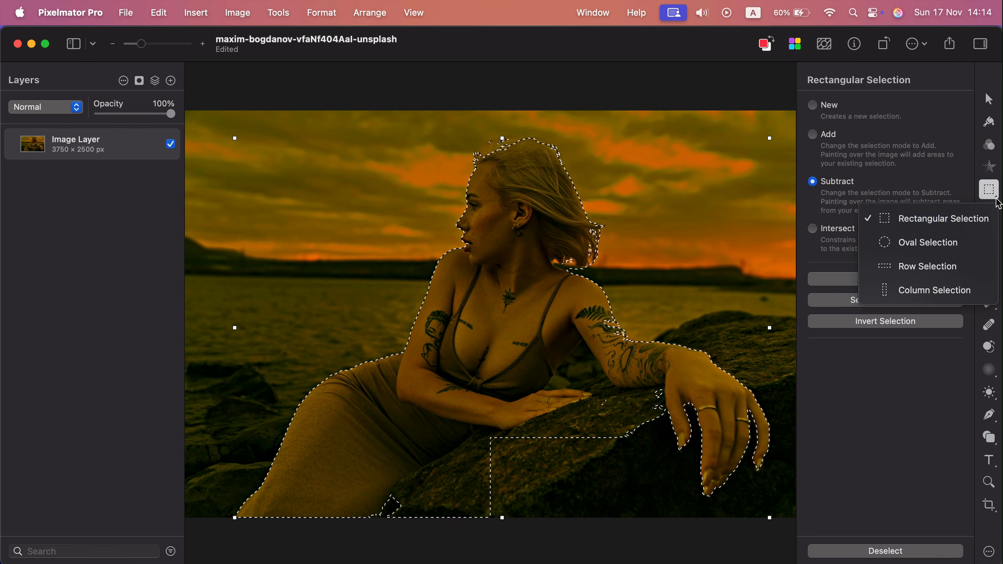
left_click(965, 222)
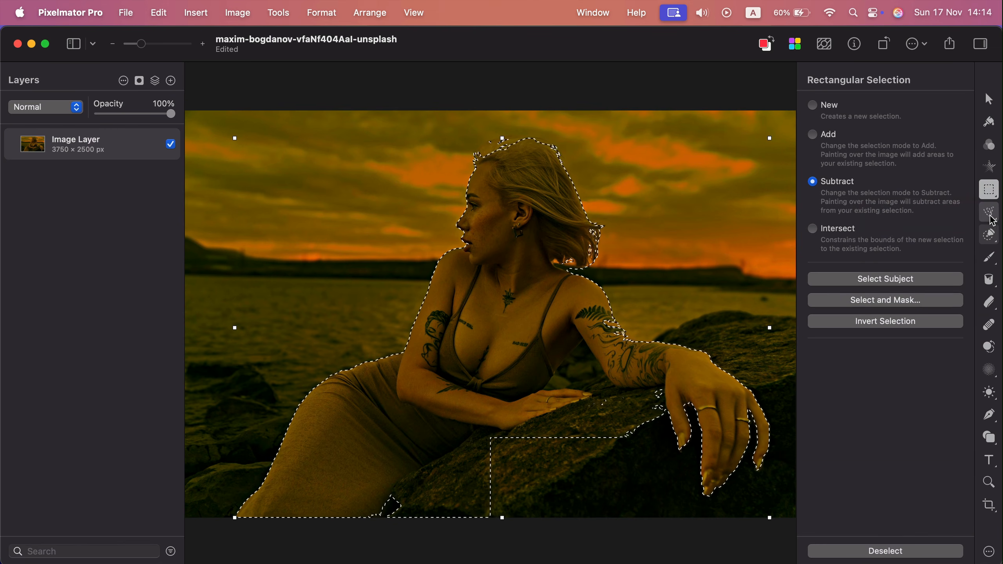
left_click(994, 221)
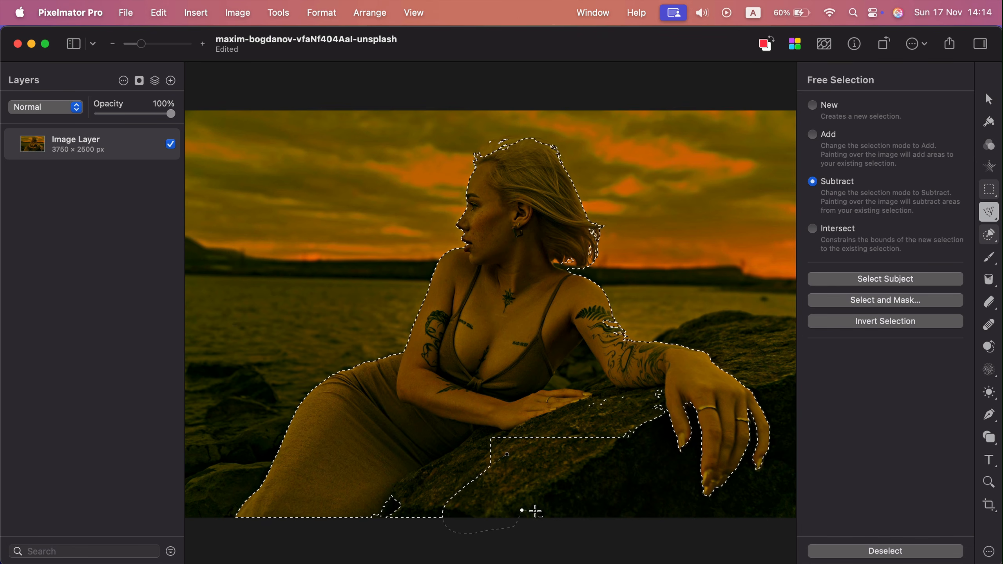
left_click(520, 457)
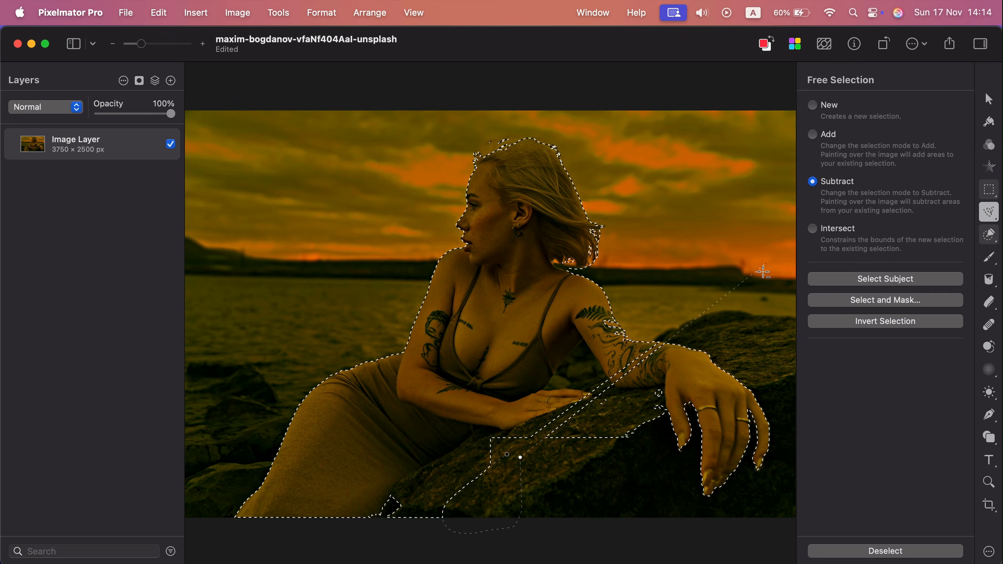
- Replace the selection with a freehand one around the woman's face and torso, and clear it with Quick Selection active
left_click(905, 555)
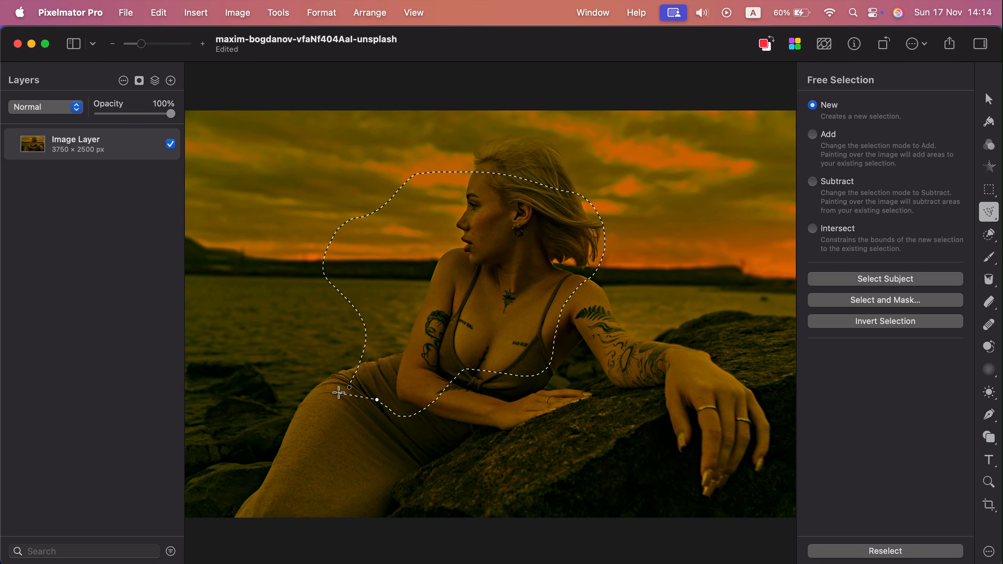
left_click(350, 387)
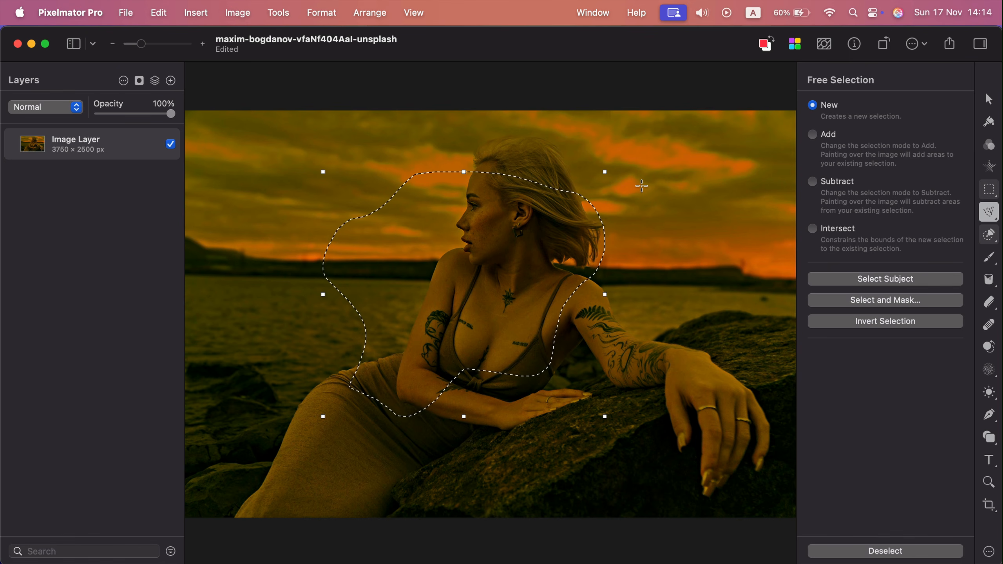
left_click(991, 237)
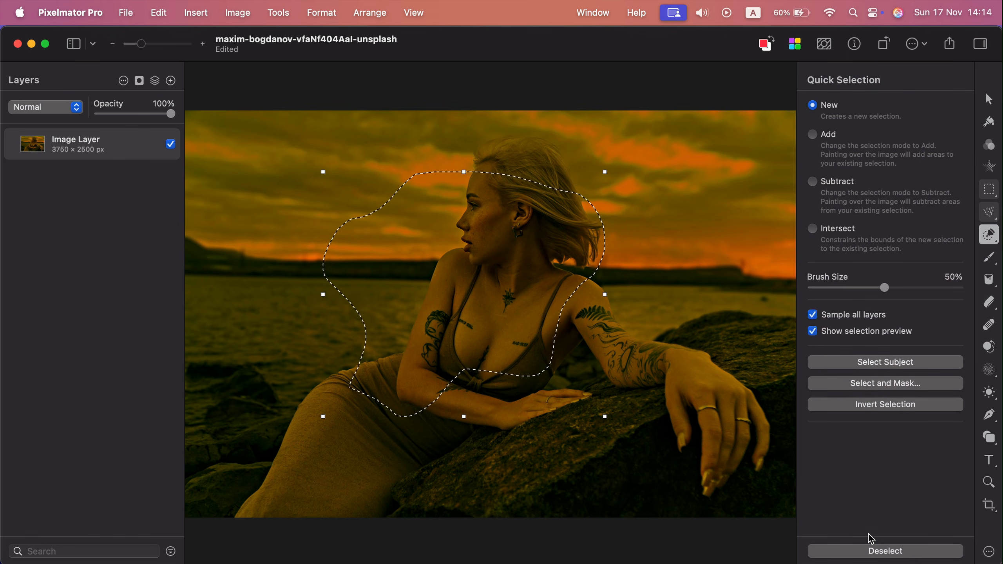
left_click(878, 551)
- Quick-select the woman's head and body, and add her outstretched arm in Add mode with a 22% brush size
left_click_drag(685, 277, 611, 273)
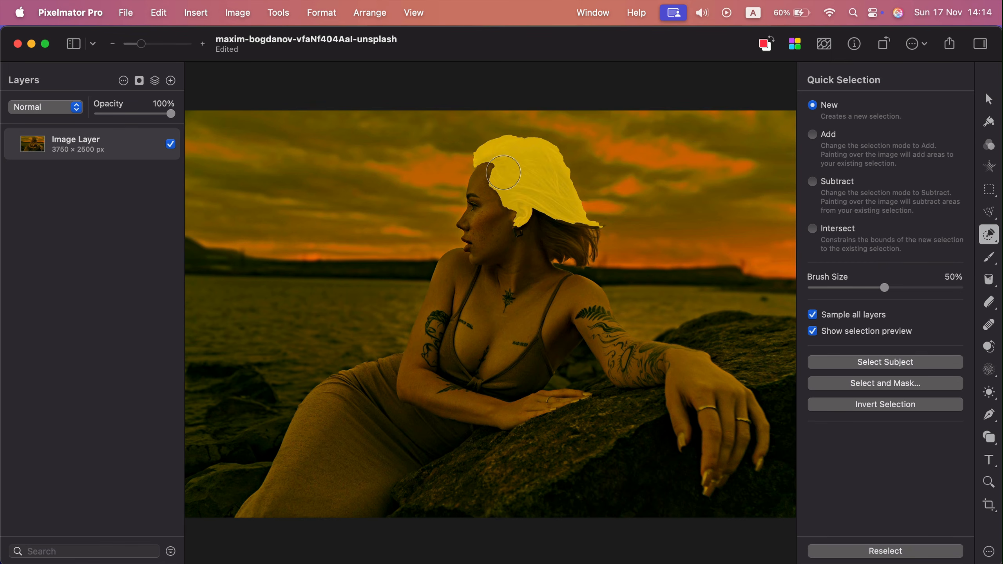
mouse_move(501, 174)
left_mouse_down()
mouse_move(492, 210)
mouse_move(507, 226)
mouse_move(543, 225)
mouse_move(514, 293)
mouse_move(482, 343)
mouse_move(443, 308)
mouse_move(447, 356)
mouse_move(356, 438)
mouse_move(334, 476)
mouse_move(367, 436)
mouse_move(506, 356)
mouse_move(517, 367)
mouse_move(567, 303)
mouse_move(541, 347)
mouse_move(525, 346)
left_mouse_up()
left_click_drag(885, 292, 843, 293)
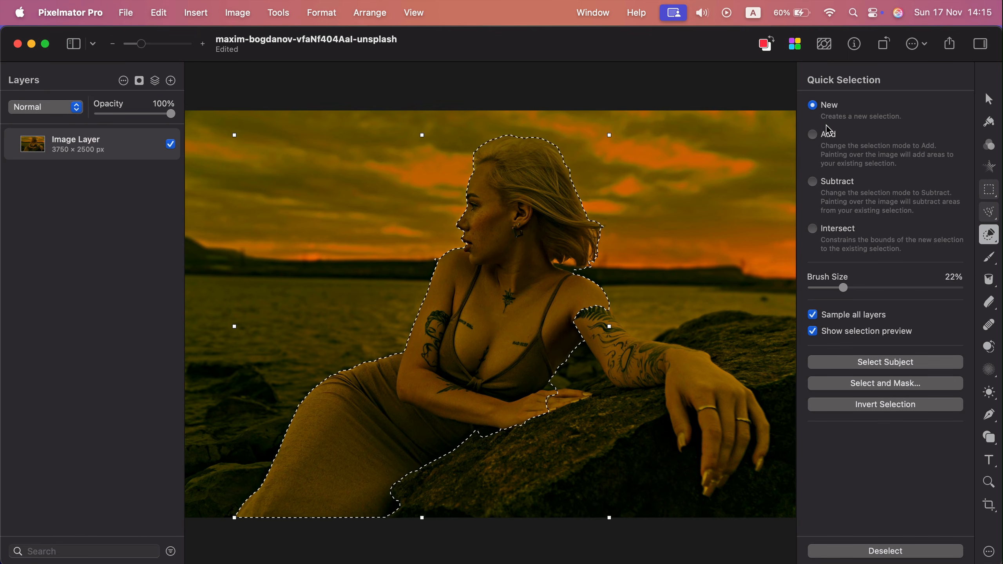
left_click(827, 138)
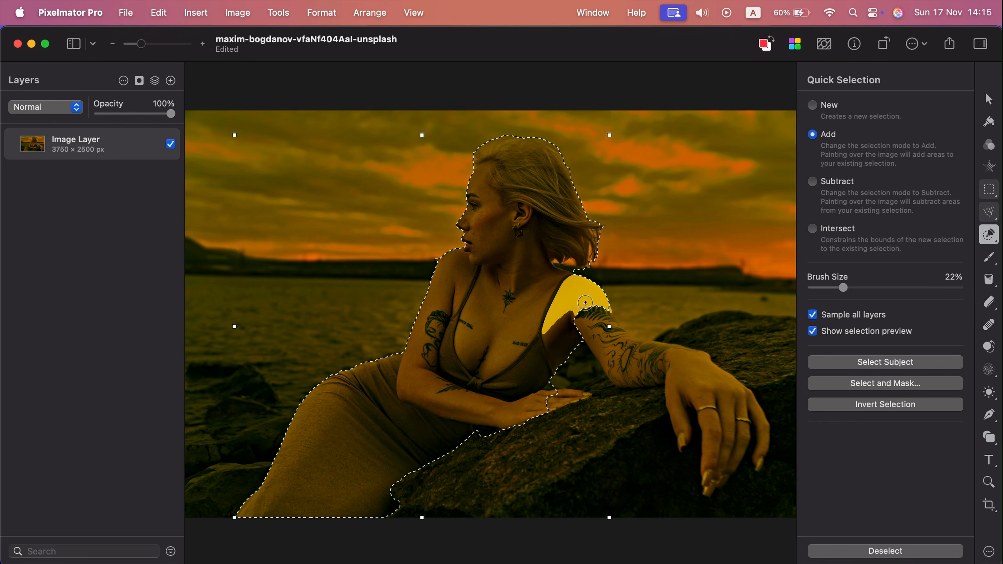
left_click_drag(632, 352, 691, 370)
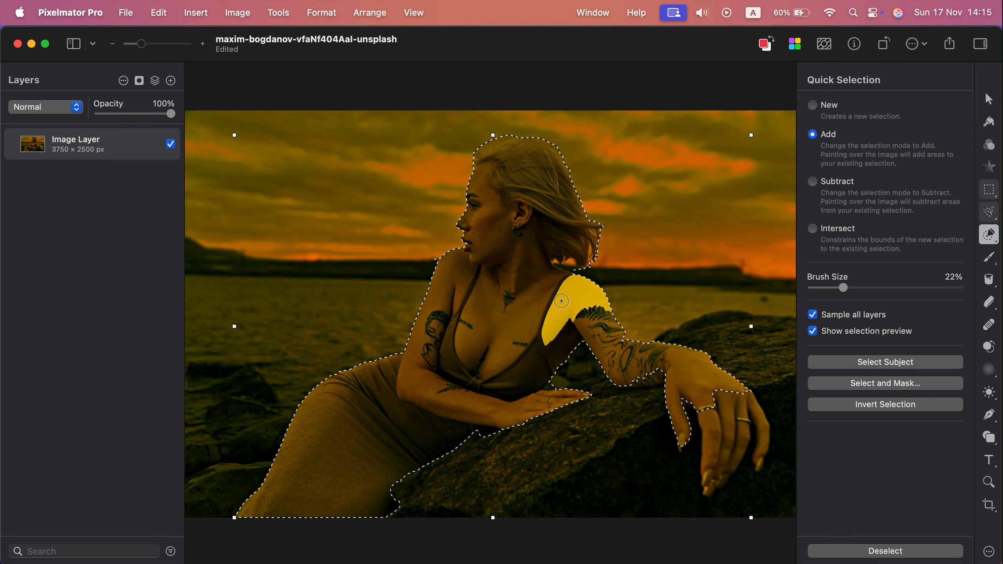
- Apply color adjustment preset 02 from the Urban collection to the selected woman
left_click(990, 147)
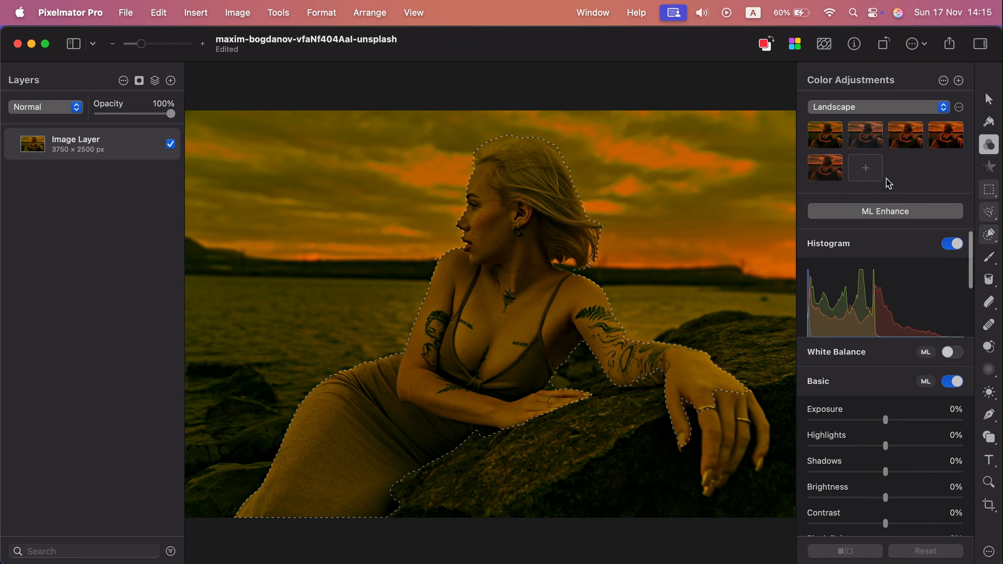
left_click(893, 110)
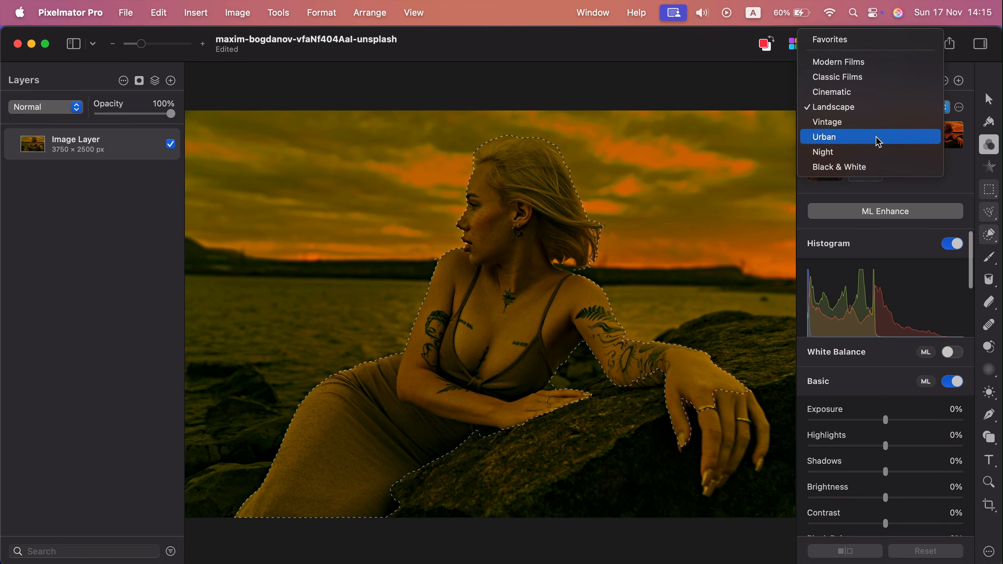
left_click(878, 136)
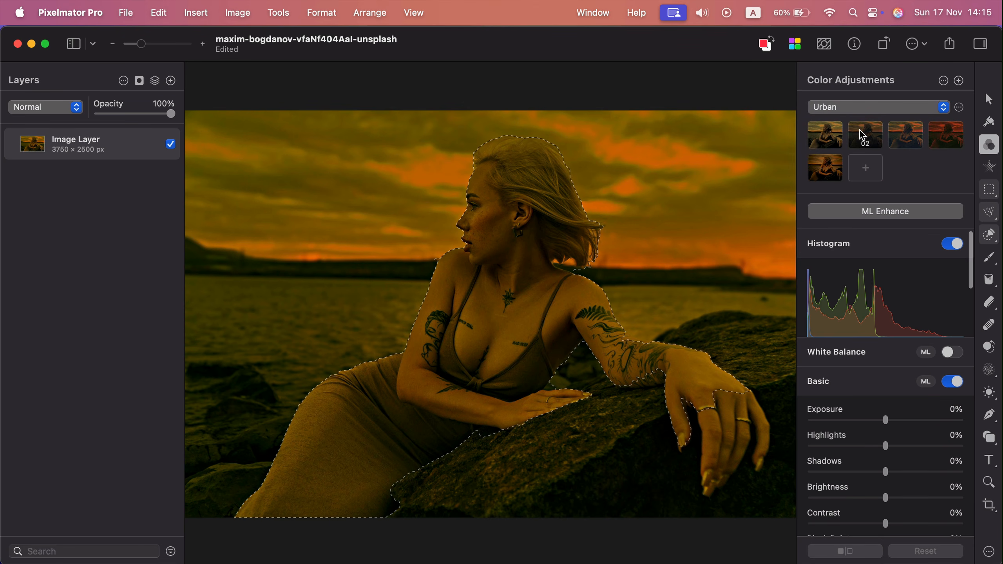
left_click(854, 135)
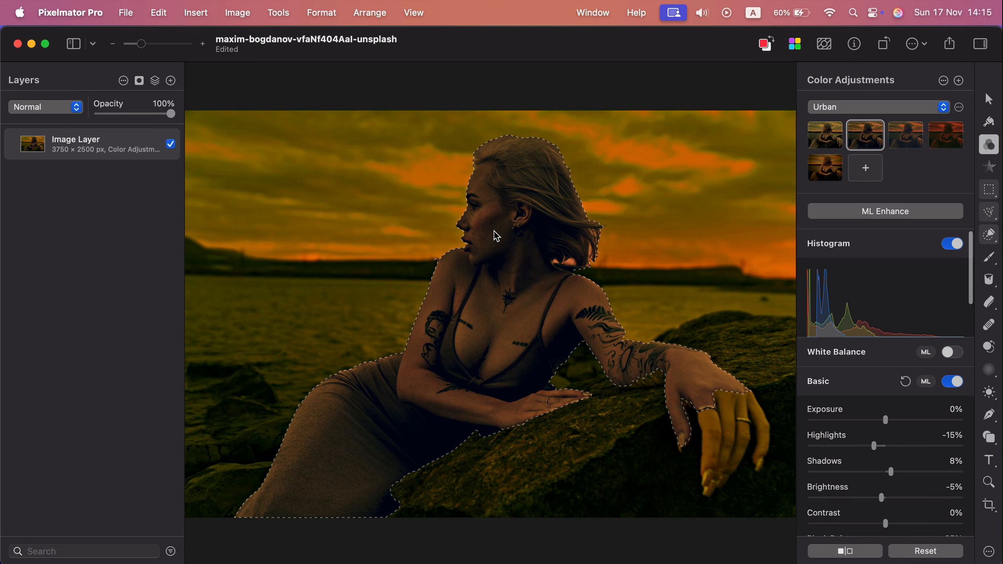
- With Rectangular Selection active, clear and restore the woman's selection twice using Deselect and Reselect
left_click(990, 190)
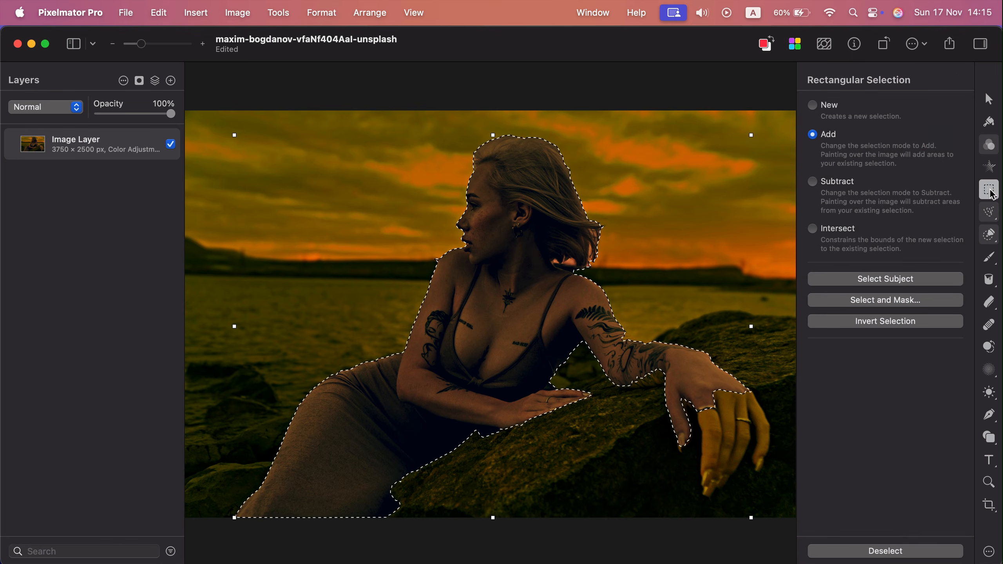
left_click(907, 554)
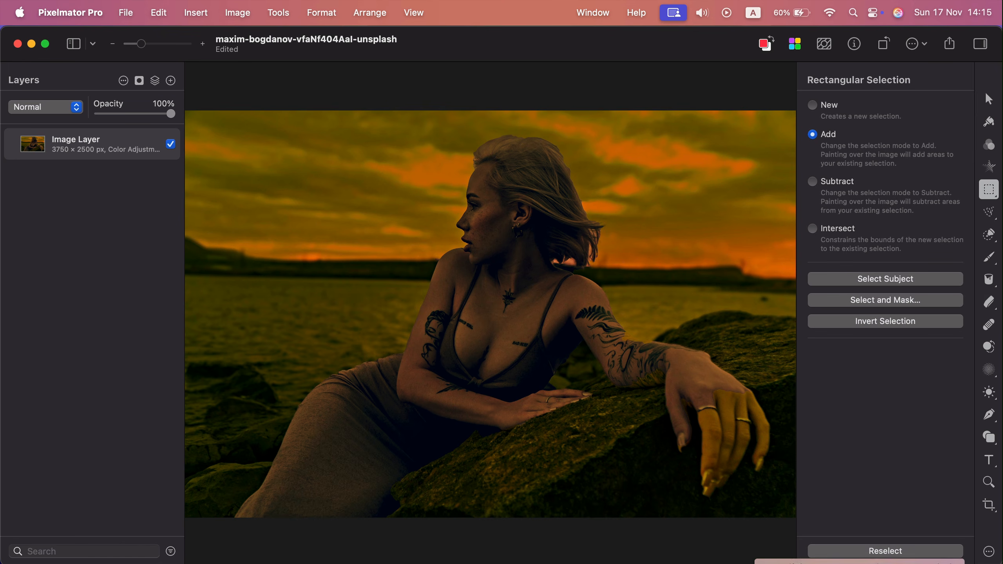
left_click(895, 551)
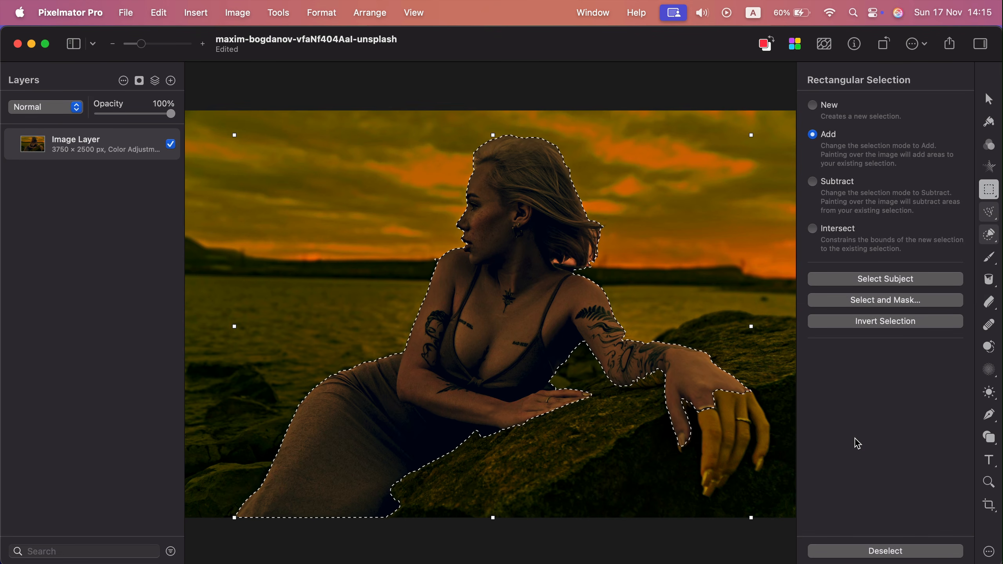
left_click(901, 551)
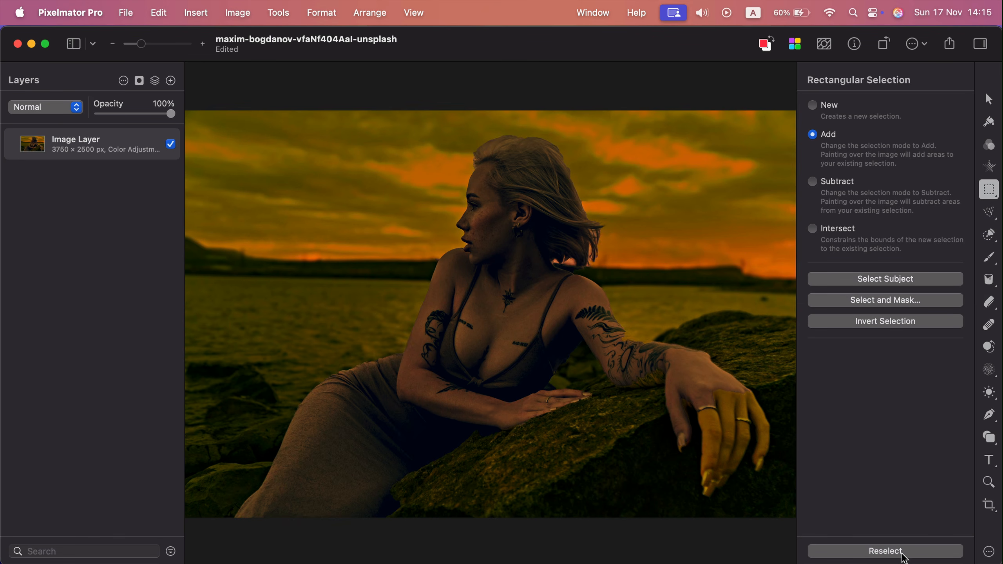
left_click(900, 553)
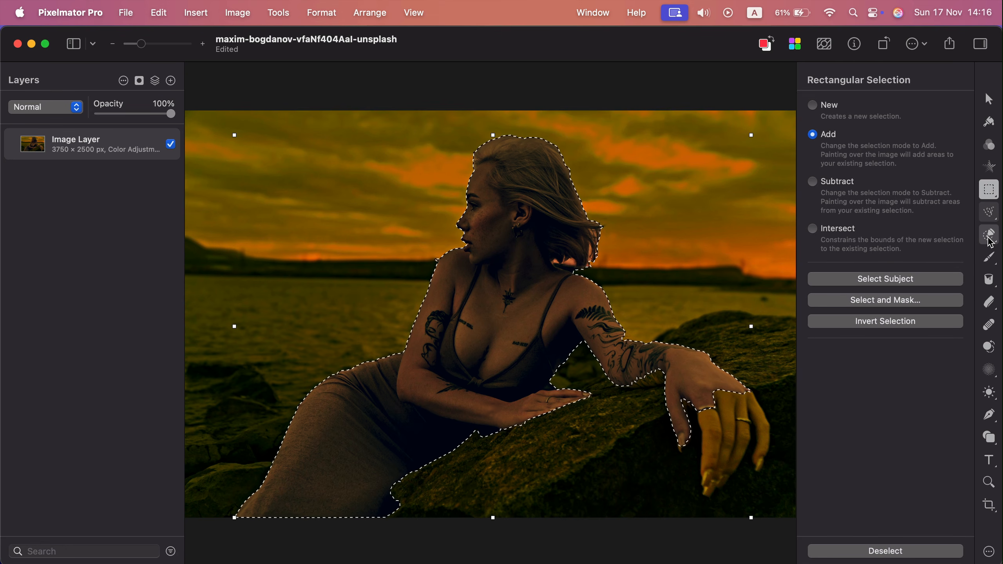
- Add a small patch of sky to the selection with Color Selection, and deselect everything
left_click(992, 241)
left_click(998, 245)
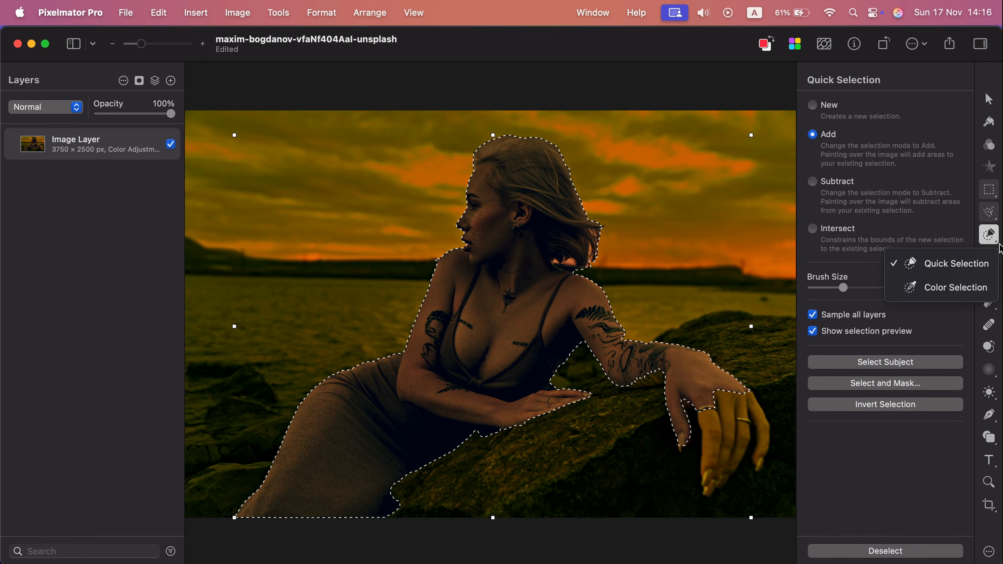
left_click(955, 292)
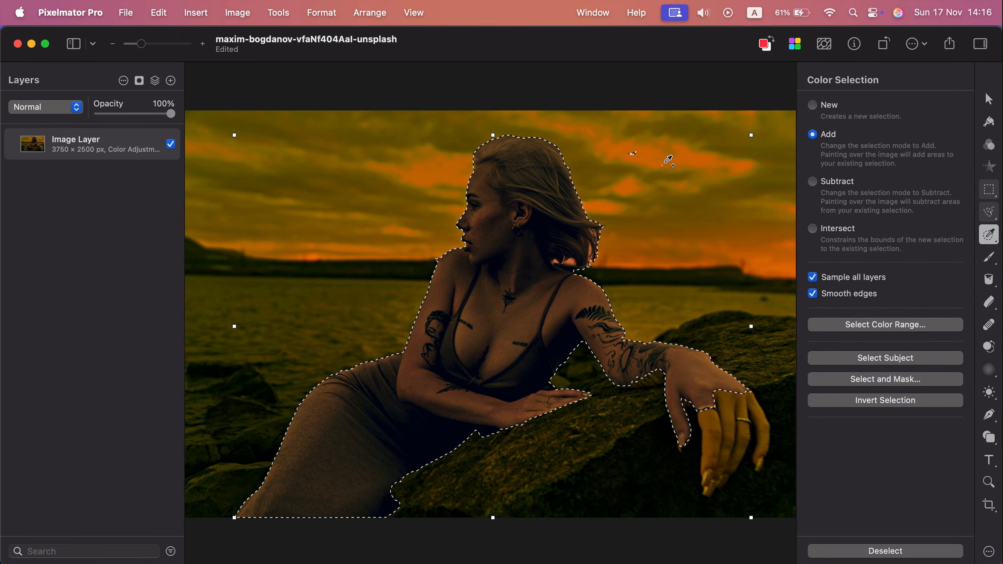
left_click(889, 551)
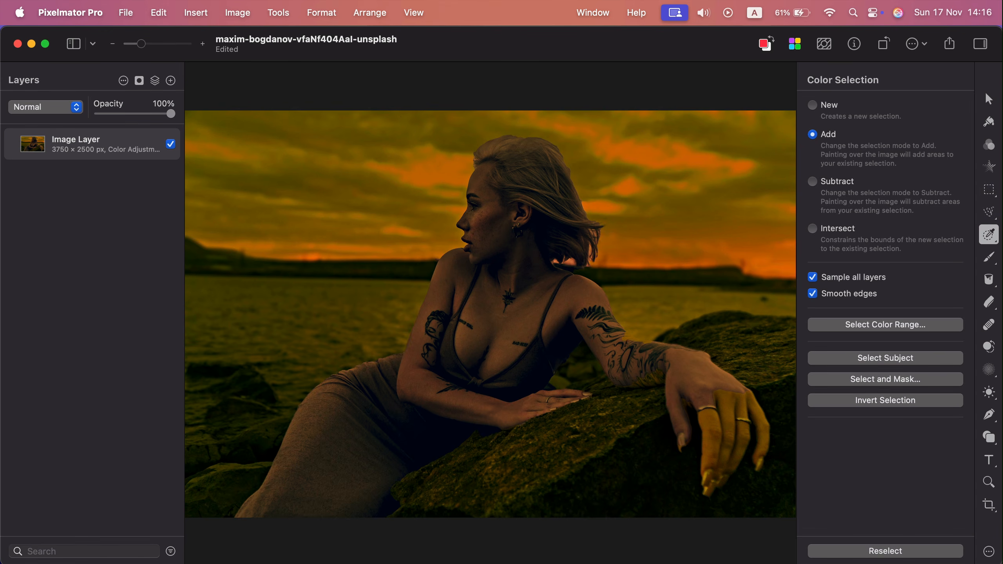
- Review the tool variants available for Free Selection and Rectangular Selection
left_click(996, 219)
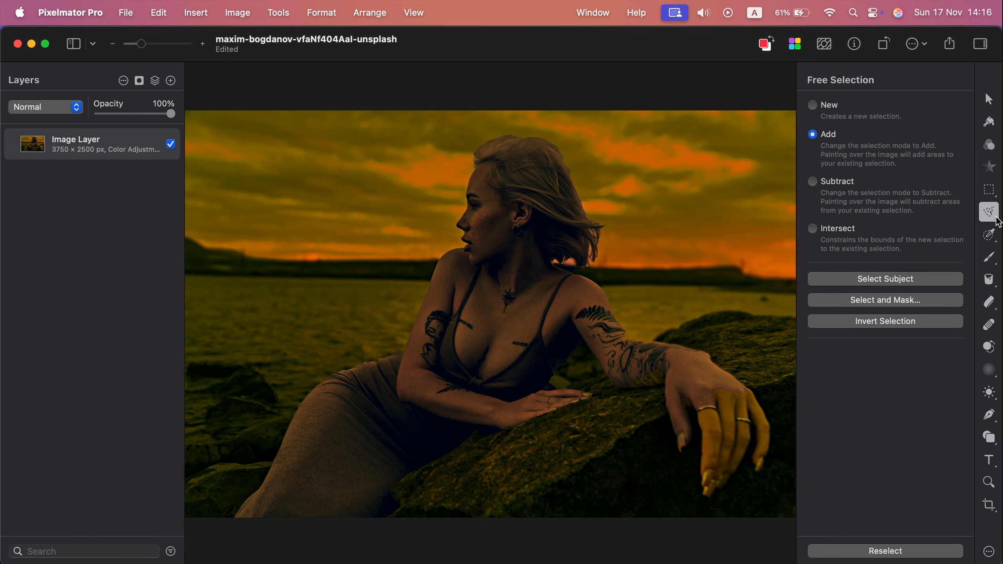
left_click(998, 222)
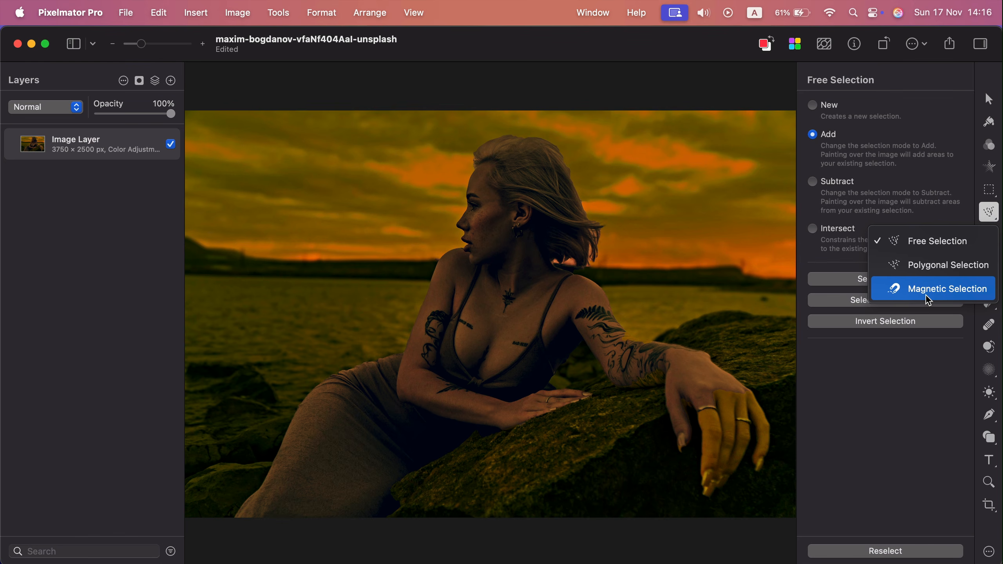
left_click(936, 241)
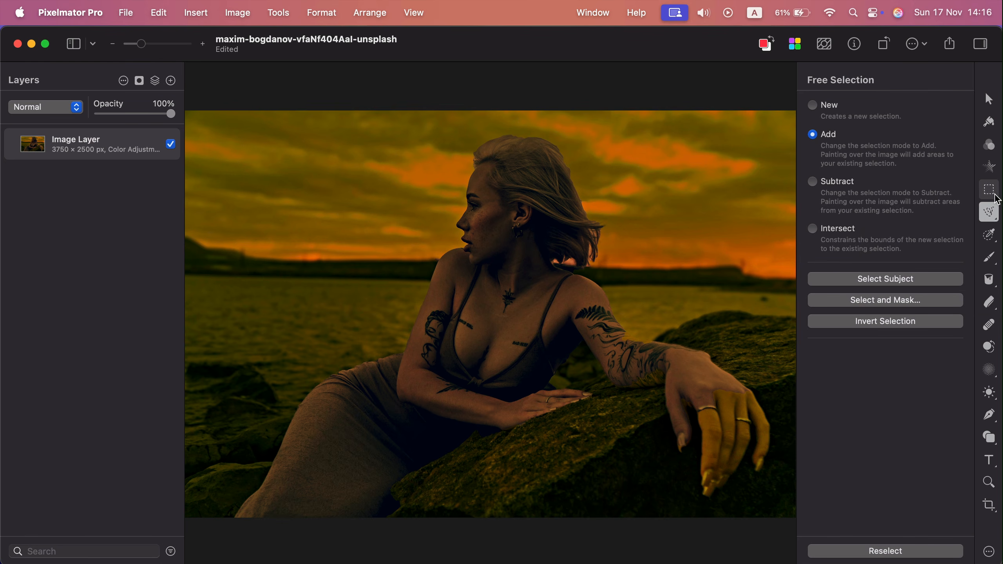
left_click(991, 191)
left_click(991, 191)
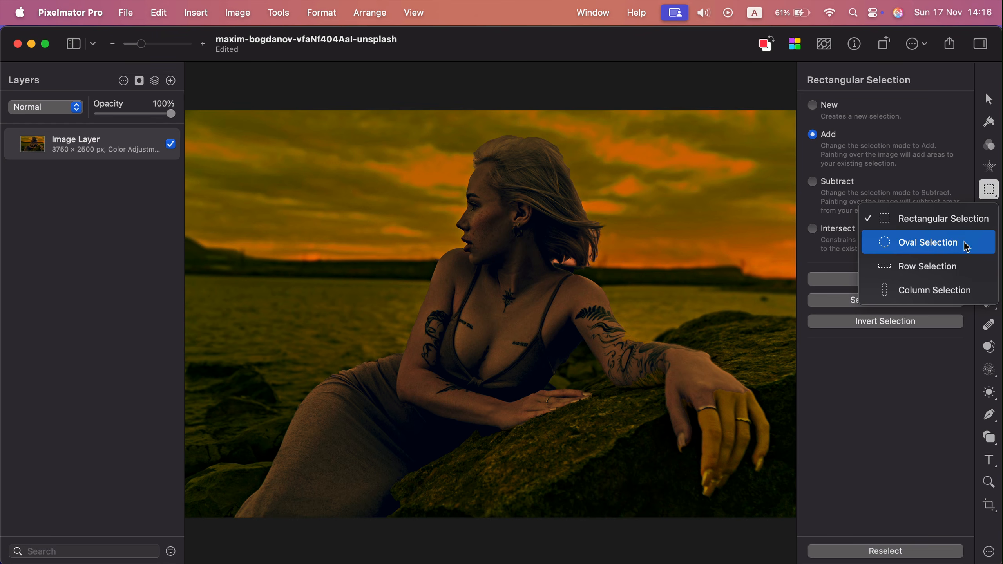
left_click(983, 220)
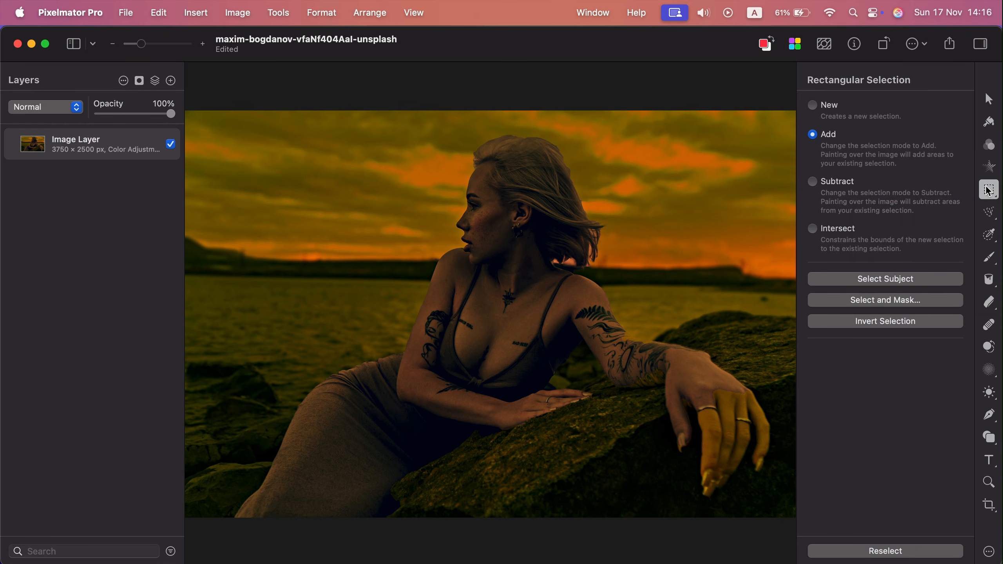
- Paint three red test strokes across the portrait with the Jimbo Chisel brush, and undo them
left_click(992, 264)
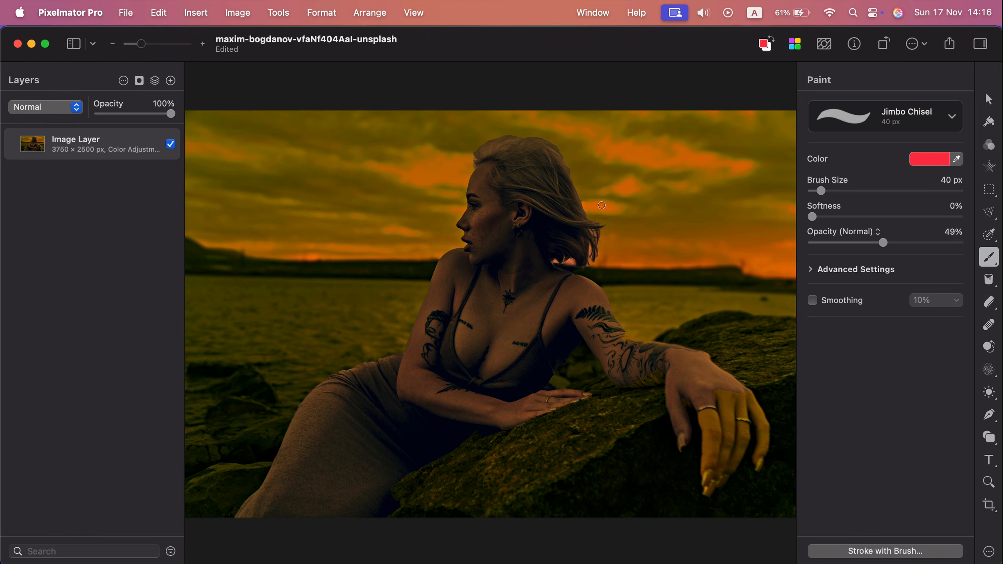
mouse_move(727, 175)
left_mouse_down()
mouse_move(674, 213)
mouse_move(455, 210)
left_mouse_up()
mouse_move(354, 316)
left_mouse_down()
mouse_move(550, 234)
mouse_move(617, 248)
left_mouse_up()
mouse_move(684, 273)
left_mouse_down()
mouse_move(470, 259)
mouse_move(387, 294)
left_mouse_up()
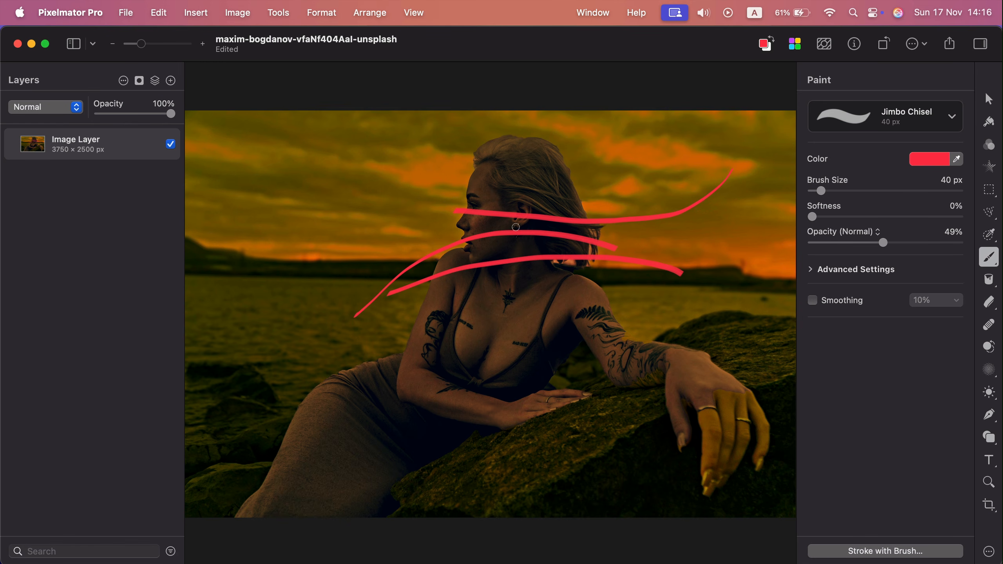
key("super+z")
key("super+z")
key("super+z")
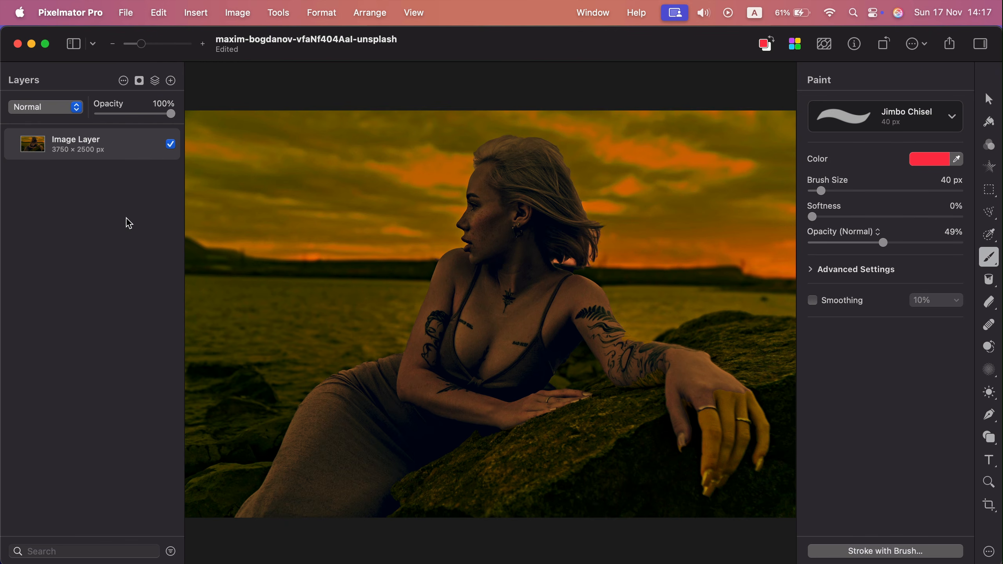
- Add an empty layer, browse the brush collections and choose Fur Brush from Paintbrushes
left_click(172, 82)
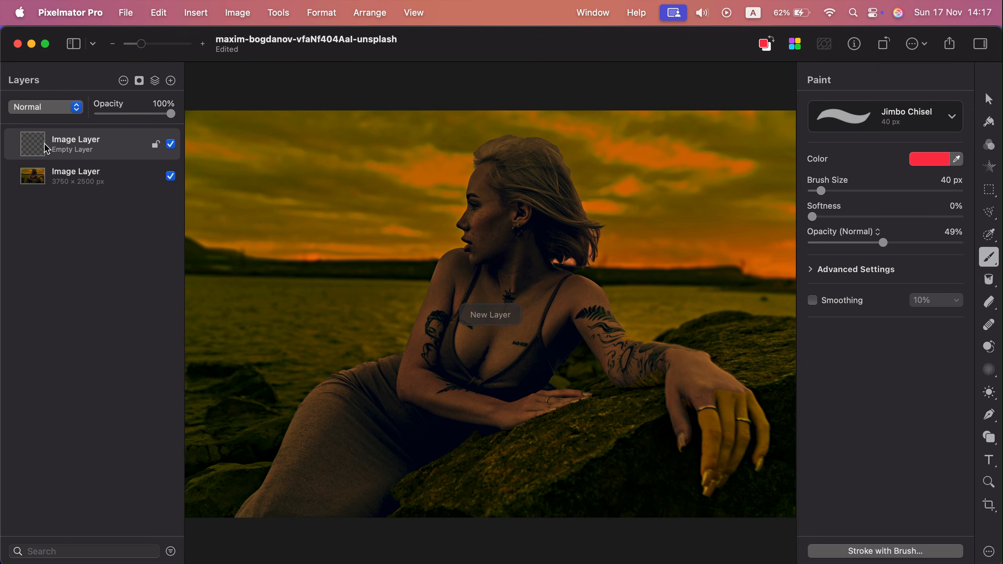
left_click(939, 125)
left_click(734, 228)
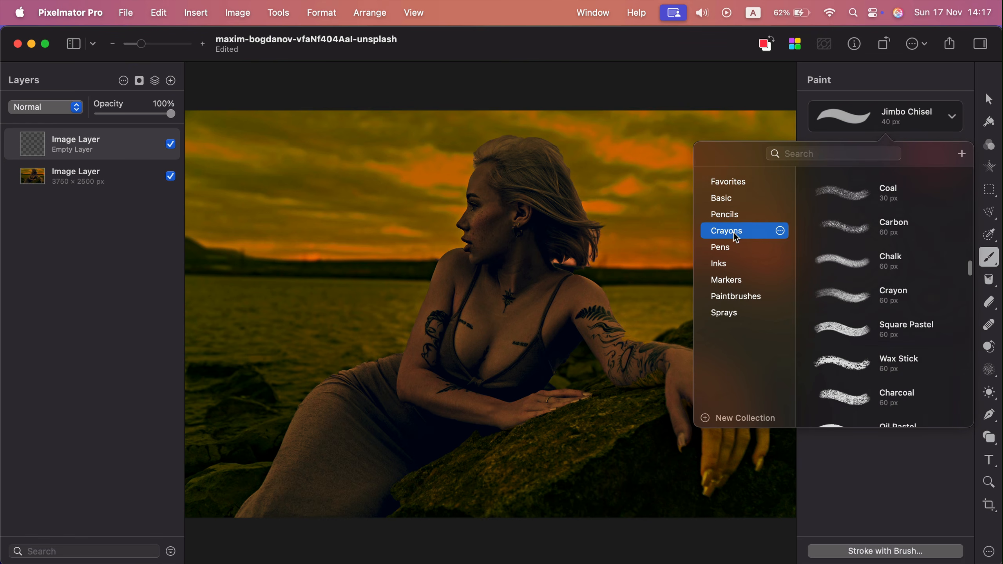
left_click(729, 261)
left_click(729, 222)
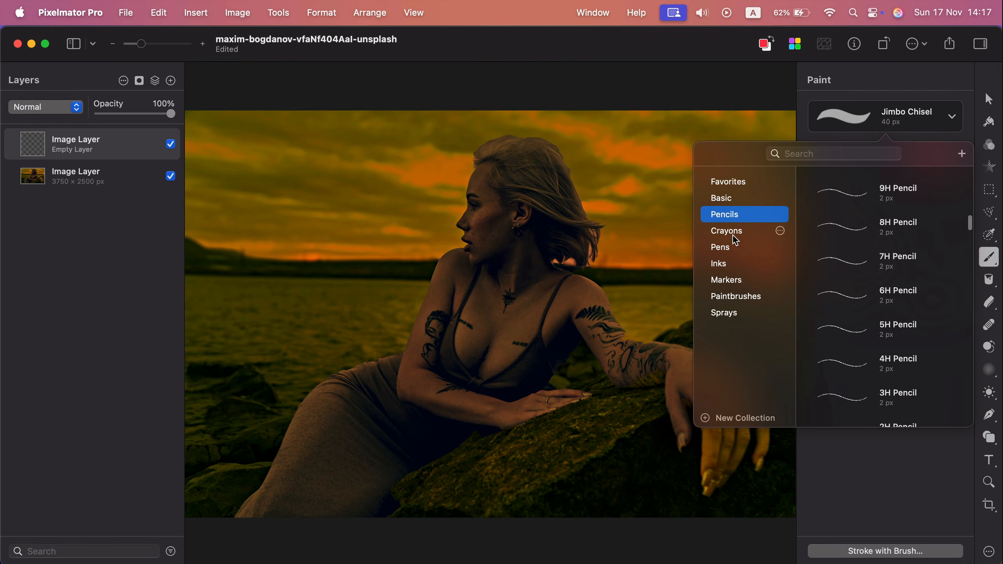
left_click(736, 297)
left_click(735, 283)
left_click(724, 313)
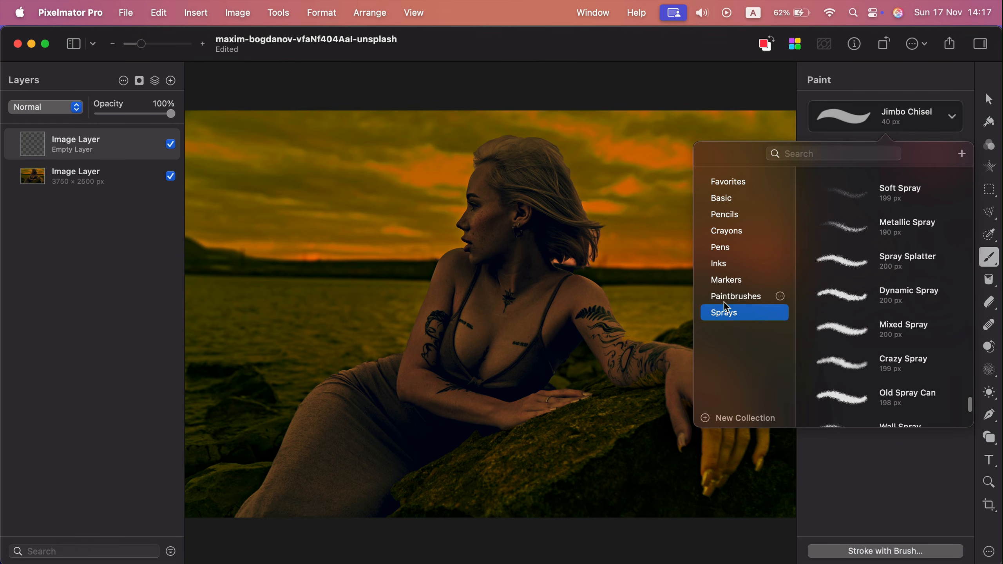
left_click(722, 296)
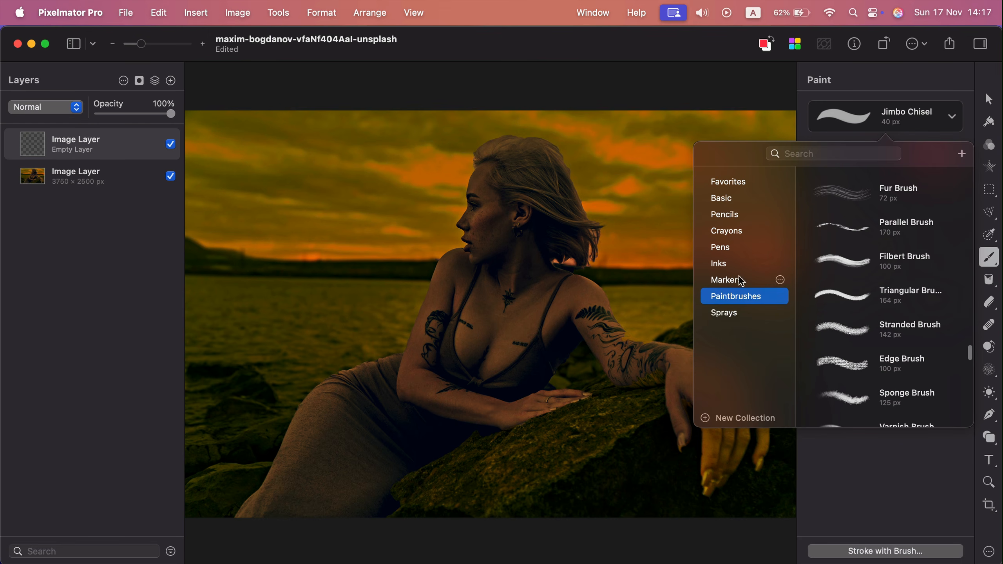
left_click(855, 196)
left_click(886, 73)
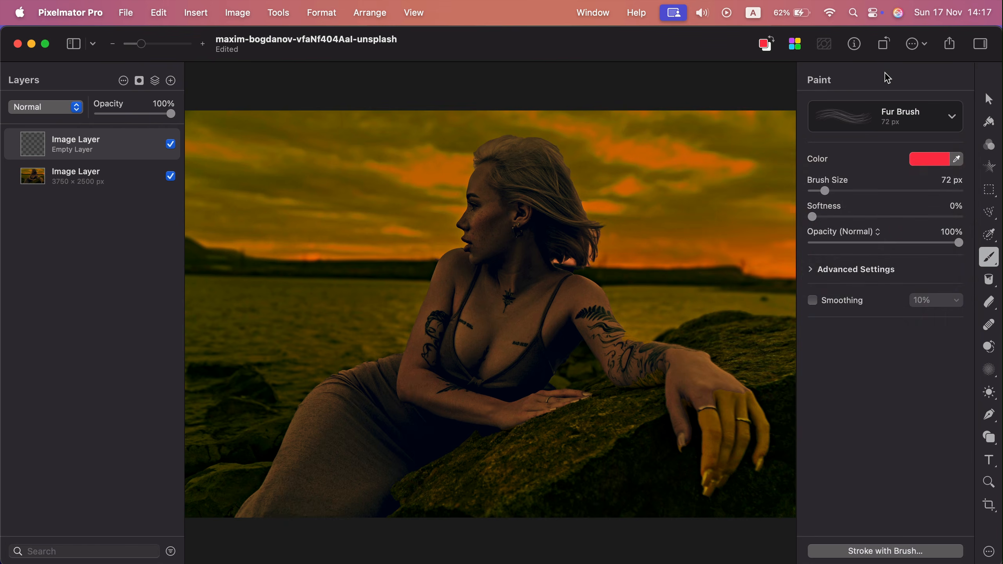
- Set the brush color to red F6001E, the brush size to 1372 px and the softness to 20%
left_click(937, 160)
left_click_drag(930, 242, 983, 214)
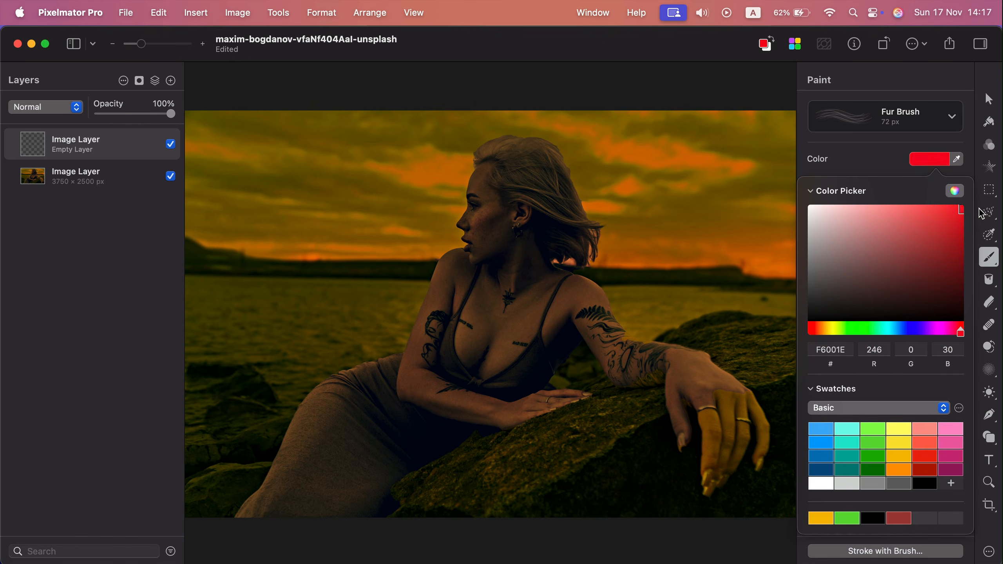
left_click(888, 154)
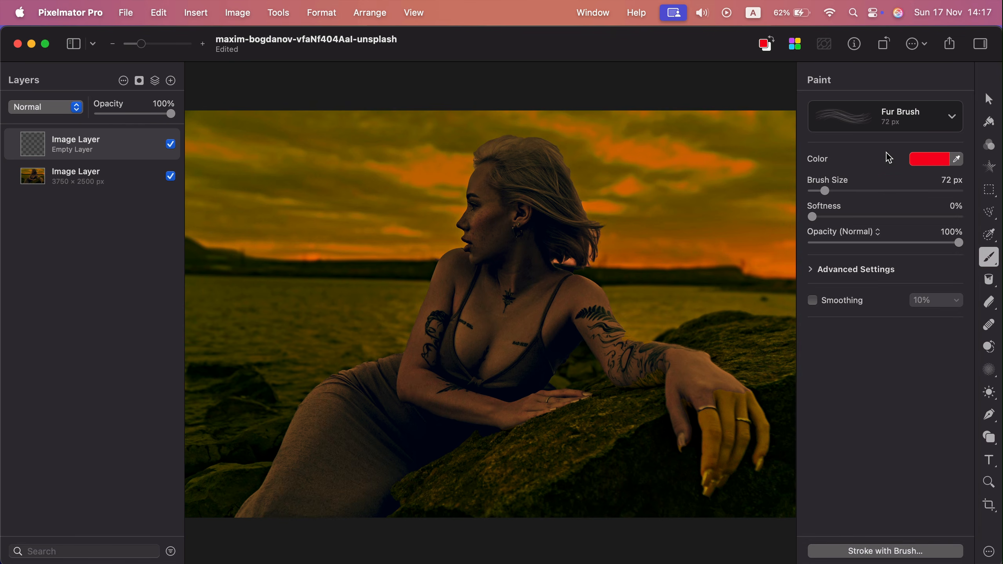
mouse_move(825, 191)
left_mouse_down()
mouse_move(902, 191)
mouse_move(883, 191)
left_mouse_up()
left_click_drag(812, 218, 842, 217)
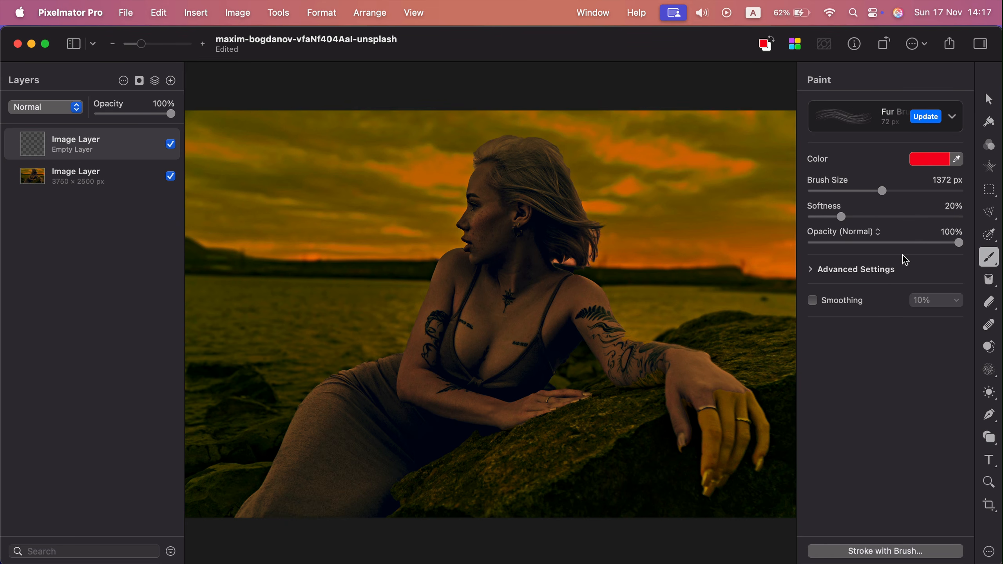
- Check the brush's advanced settings and enable Smoothing at 10%
left_click(810, 271)
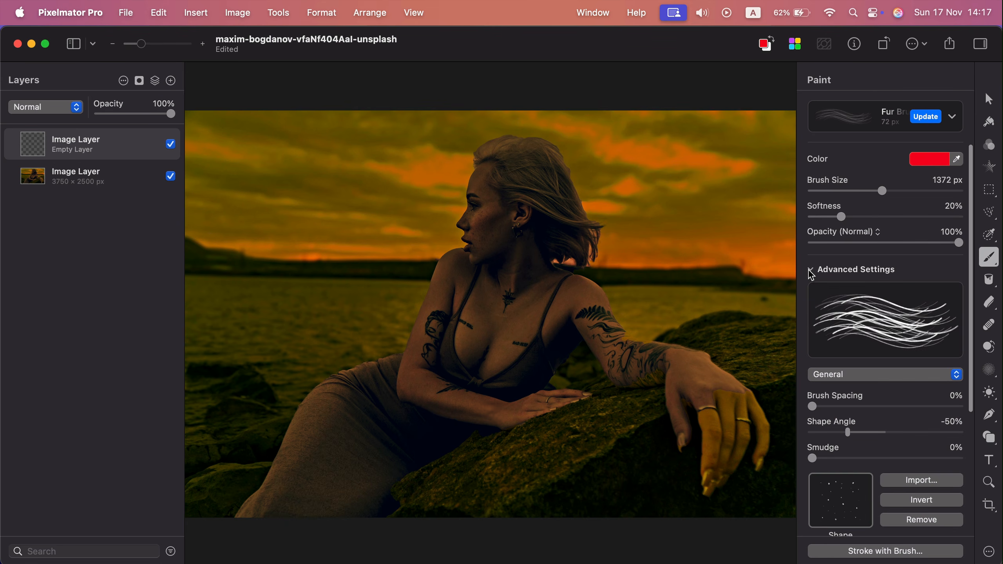
left_click(811, 272)
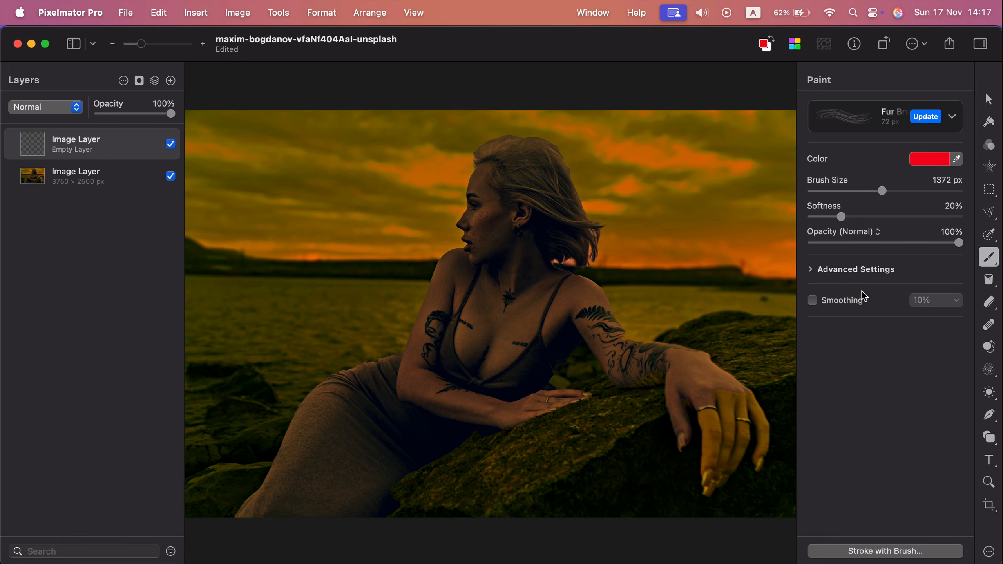
left_click(814, 301)
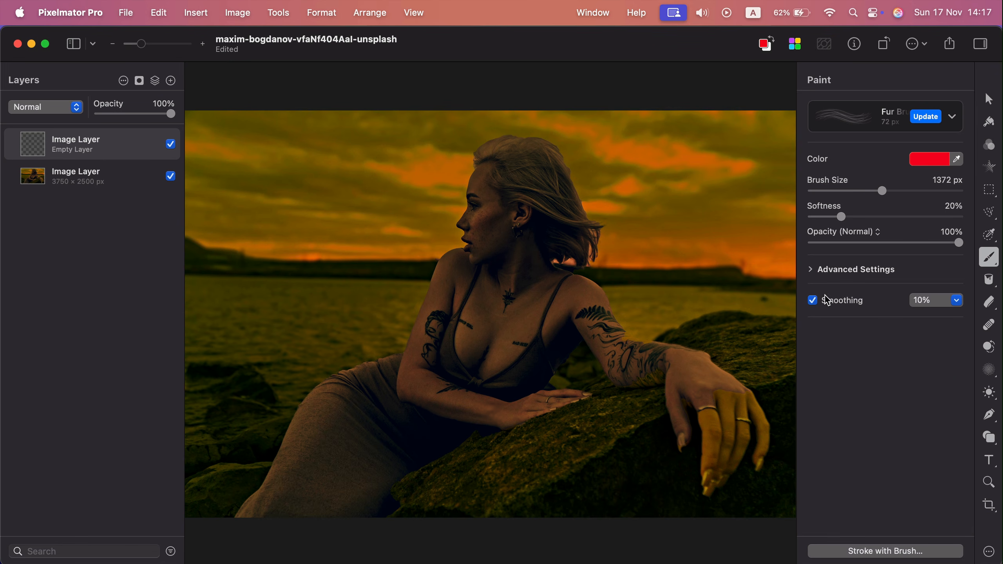
- Reduce the brush size to 250 px, trying smaller and larger sizes over the woman's hair
key("bracketleft")
key("bracketleft")
key("bracketleft")
key("bracketleft")
key("bracketleft")
key("bracketleft")
key("bracketleft")
key("bracketleft")
key("bracketleft")
key("bracketleft")
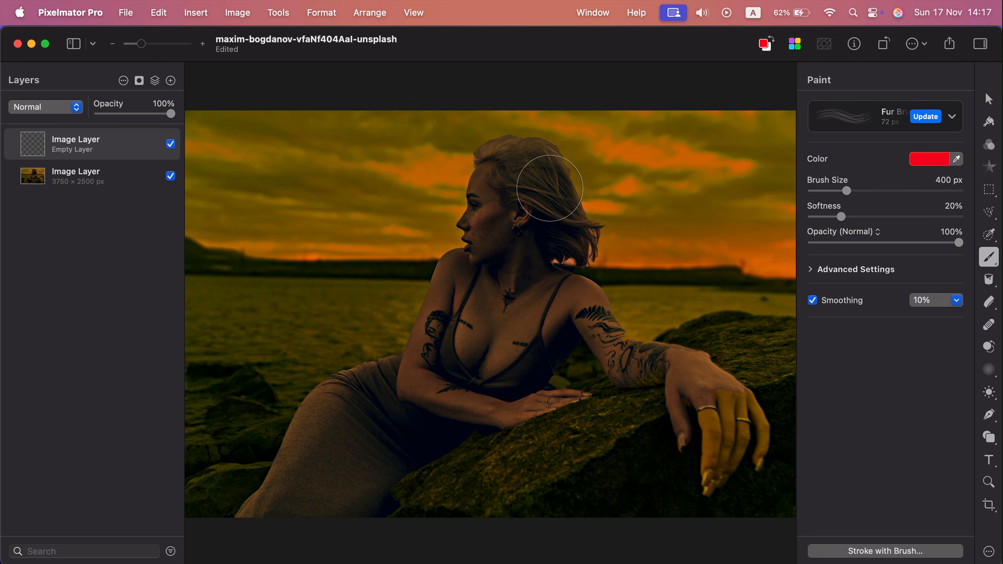
key("bracketright")
key("bracketright")
key("bracketright")
key("bracketright")
key("bracketright")
key("bracketright")
key("bracketleft")
key("bracketleft")
key("bracketleft")
key("bracketleft")
key("bracketleft")
- Paint red fur strokes over the woman's hair on the new layer, following its flow toward the shoulder
mouse_move(550, 186)
left_mouse_down()
mouse_move(509, 167)
mouse_move(614, 231)
left_mouse_up()
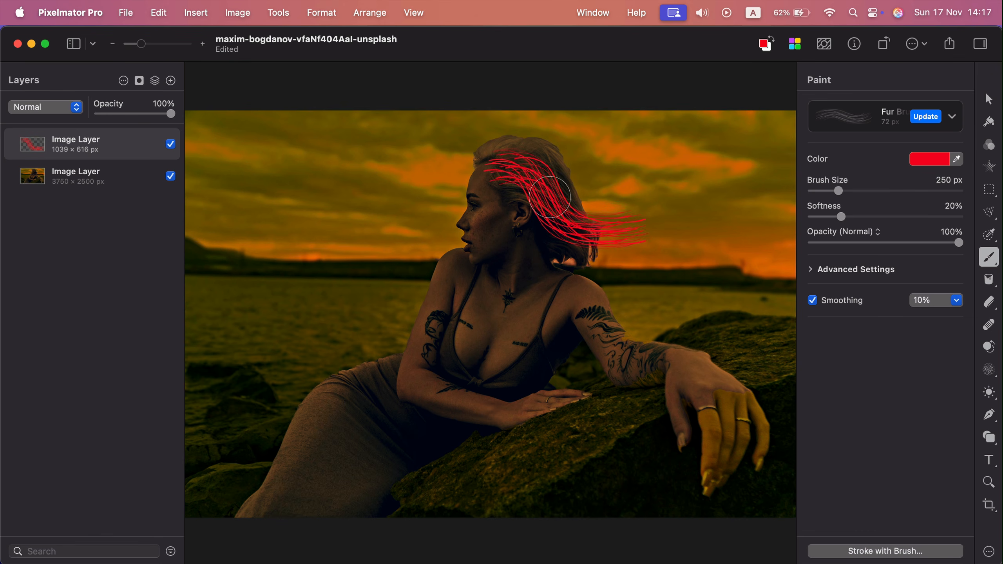
mouse_move(507, 154)
left_mouse_down()
mouse_move(545, 164)
mouse_move(596, 196)
left_mouse_up()
mouse_move(485, 162)
left_mouse_down()
mouse_move(508, 153)
mouse_move(558, 177)
mouse_move(606, 162)
mouse_move(498, 171)
mouse_move(515, 173)
mouse_move(547, 217)
mouse_move(606, 234)
left_mouse_up()
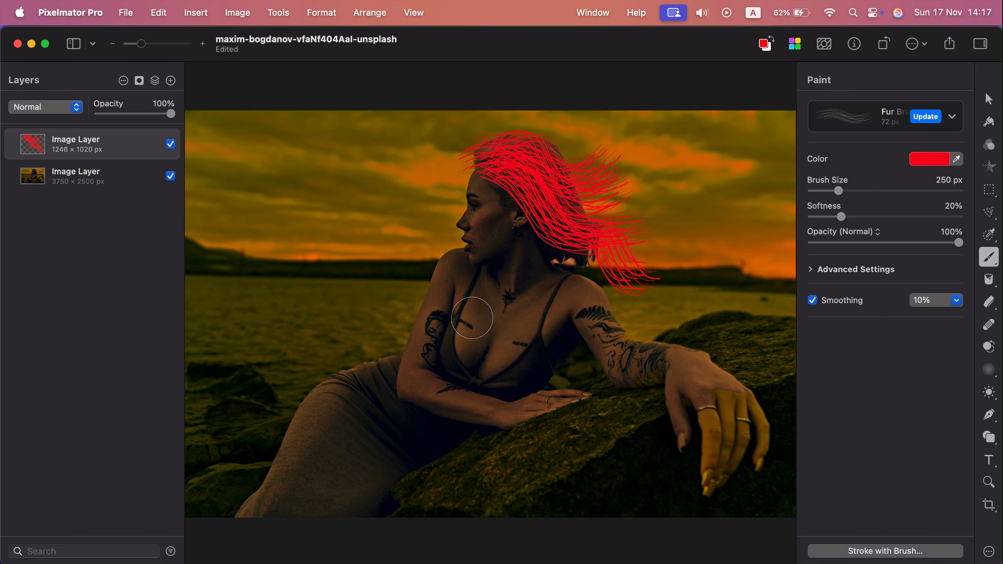
- Hide and show the painted hair layer repeatedly to compare the photo with and without it
left_click(171, 144)
left_click(172, 145)
left_click(173, 145)
left_click(173, 145)
left_click(173, 145)
left_click(171, 145)
- Preview blend modes such as Overlay and test the opacity on the painted hair layer, and delete that layer
left_click(72, 107)
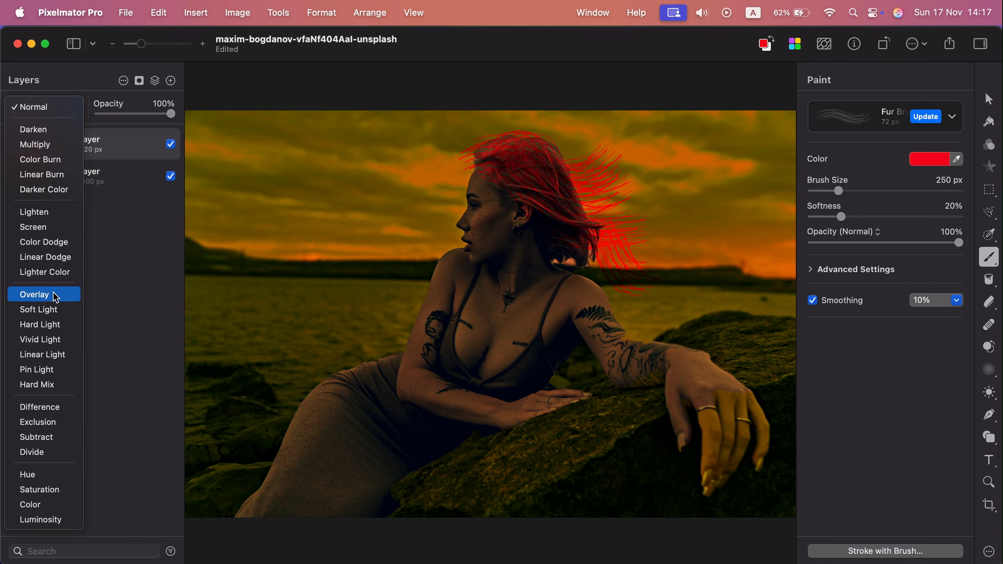
left_click(169, 119)
mouse_move(168, 119)
left_mouse_down()
mouse_move(118, 119)
mouse_move(188, 112)
left_mouse_up()
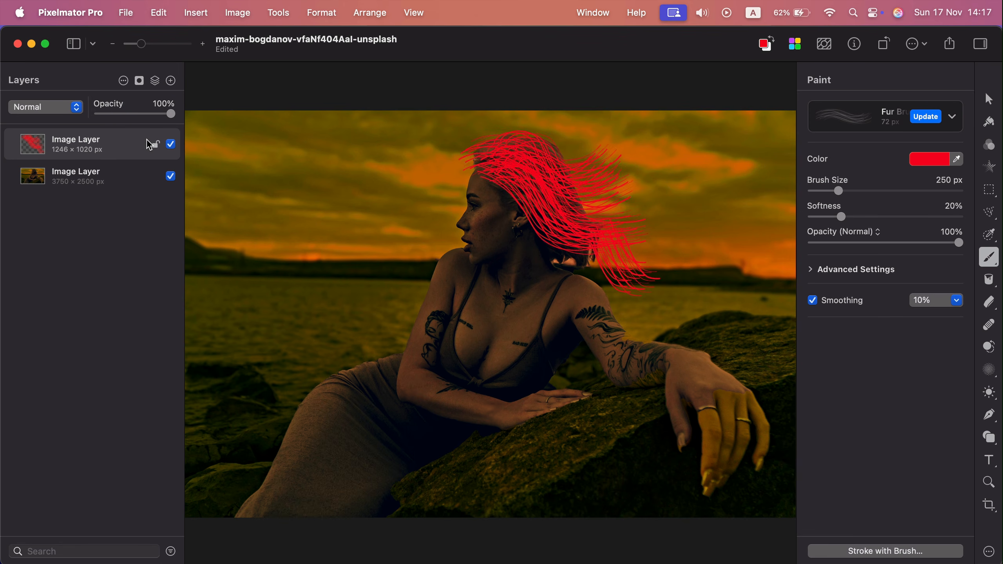
key("BackSpace")
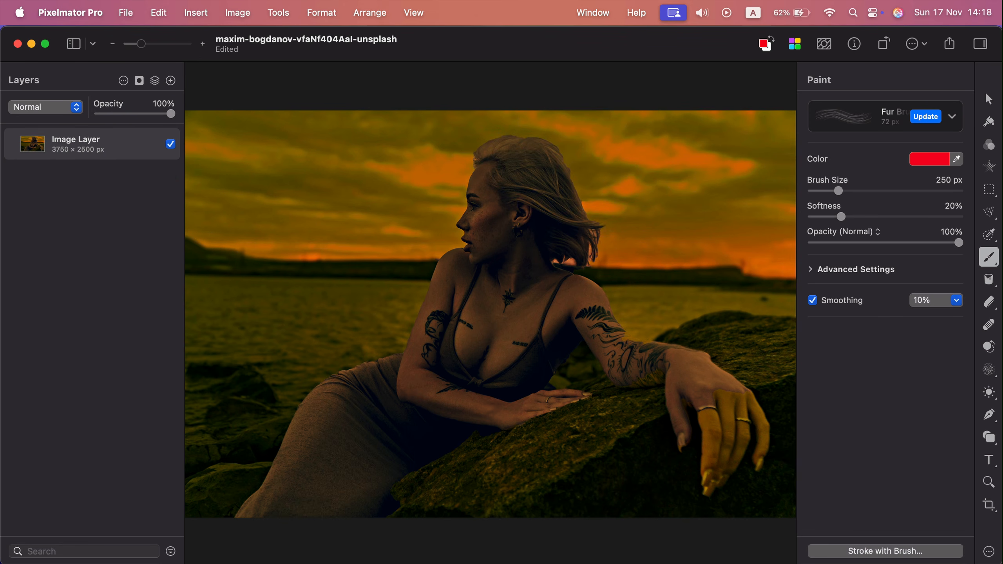
- Switch to Pixel Paint and draw a small red rectangle in the sky beside the woman's head at 10 px pixel size
left_click(994, 267)
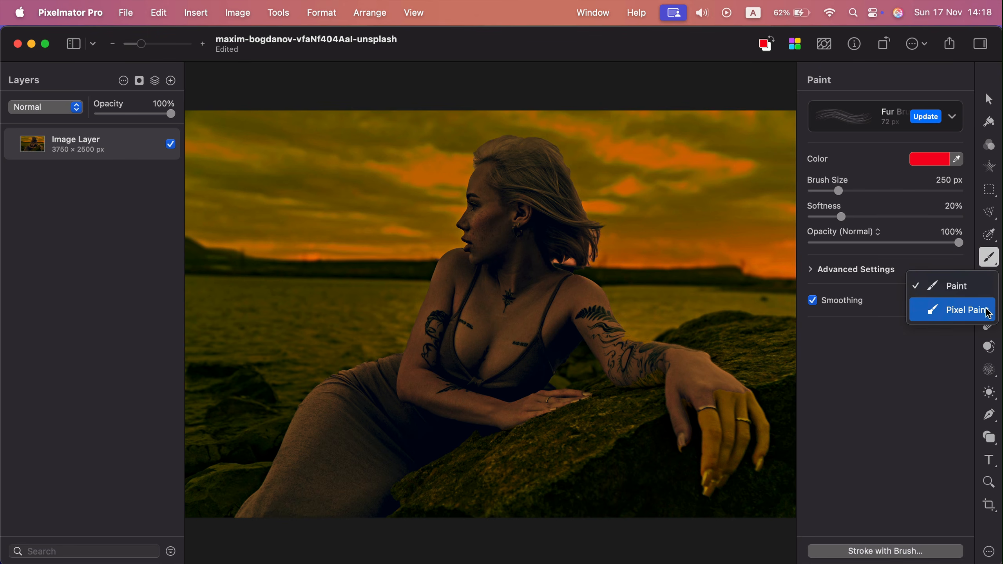
left_click(980, 287)
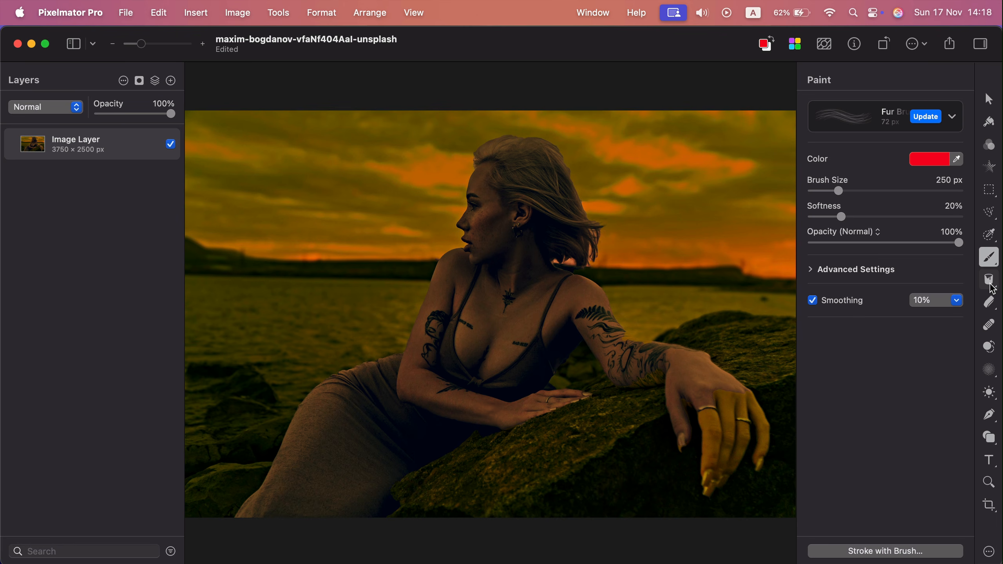
left_click(994, 290)
left_click(964, 310)
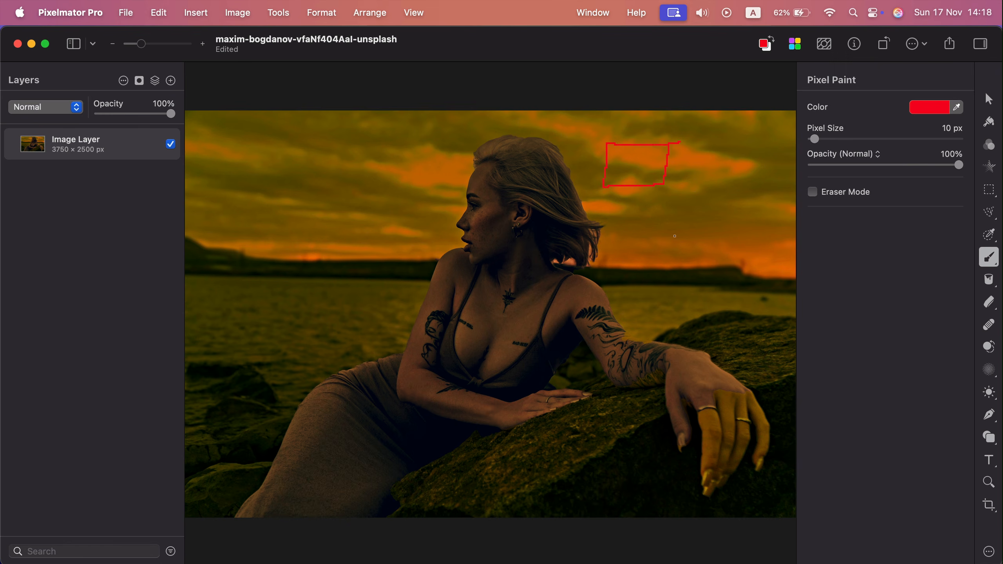
- Try Color Fill in red on the sky, spreading it over most of the photo, and undo the fills
left_click(990, 280)
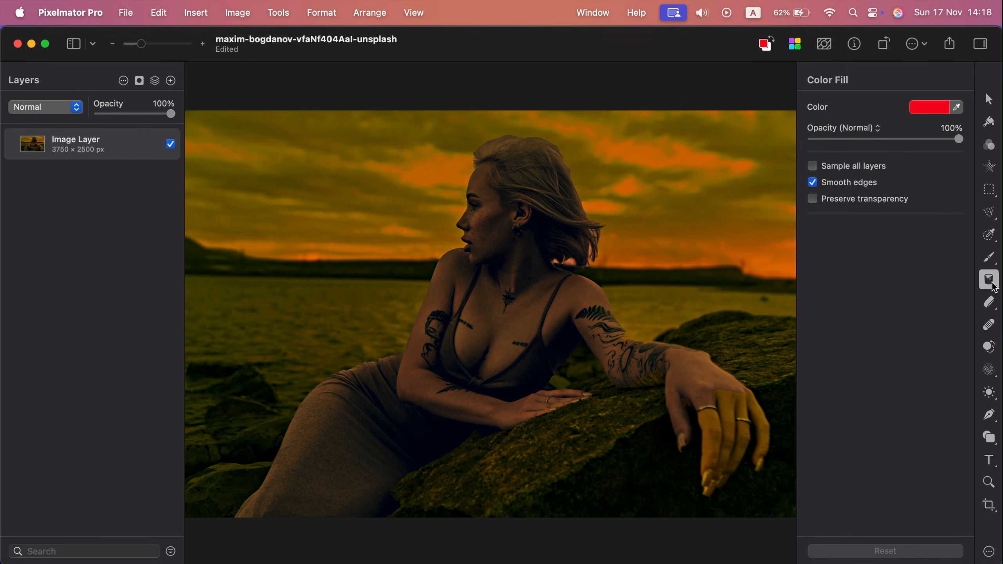
left_click(664, 157)
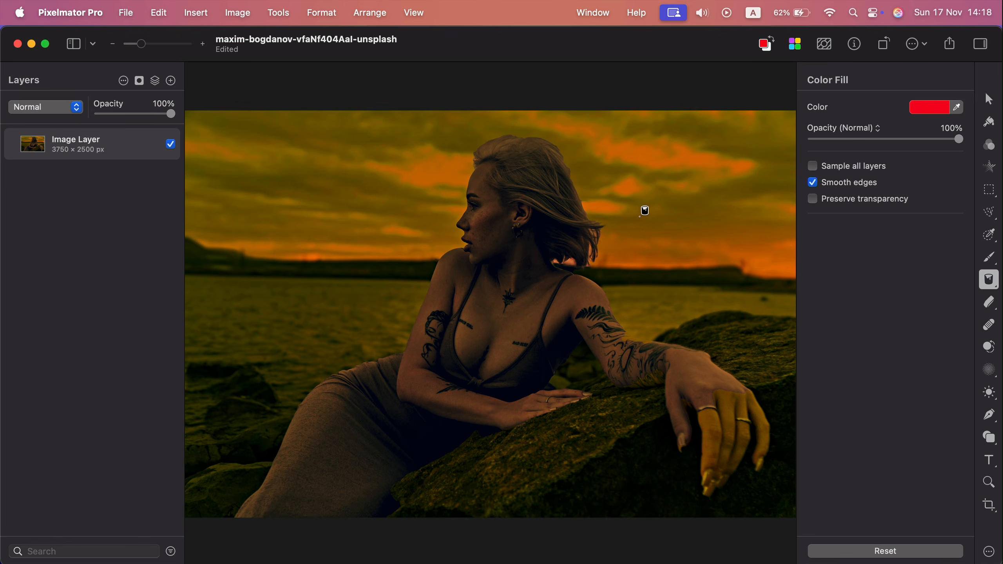
left_click_drag(733, 148, 654, 154)
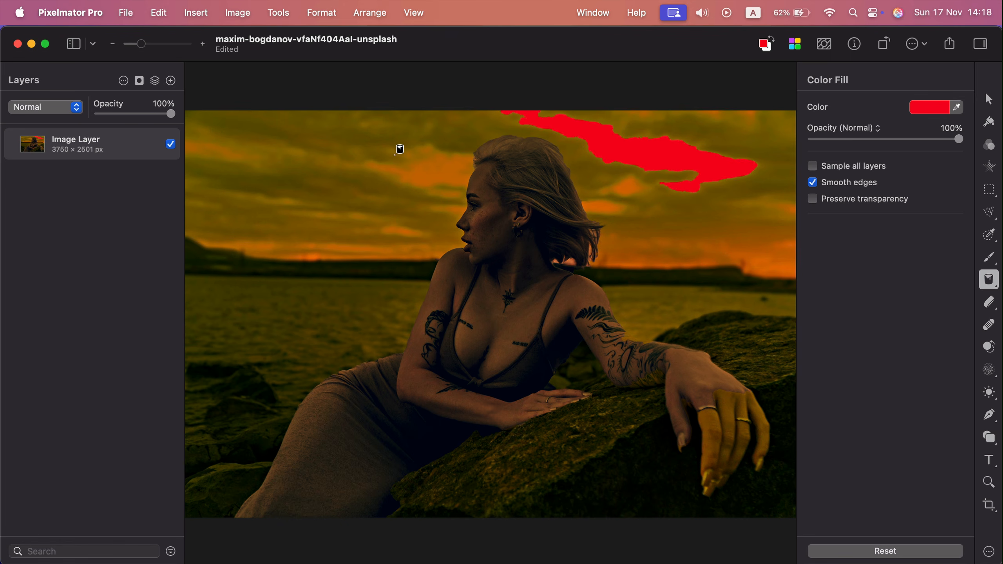
left_click_drag(410, 169, 198, 257)
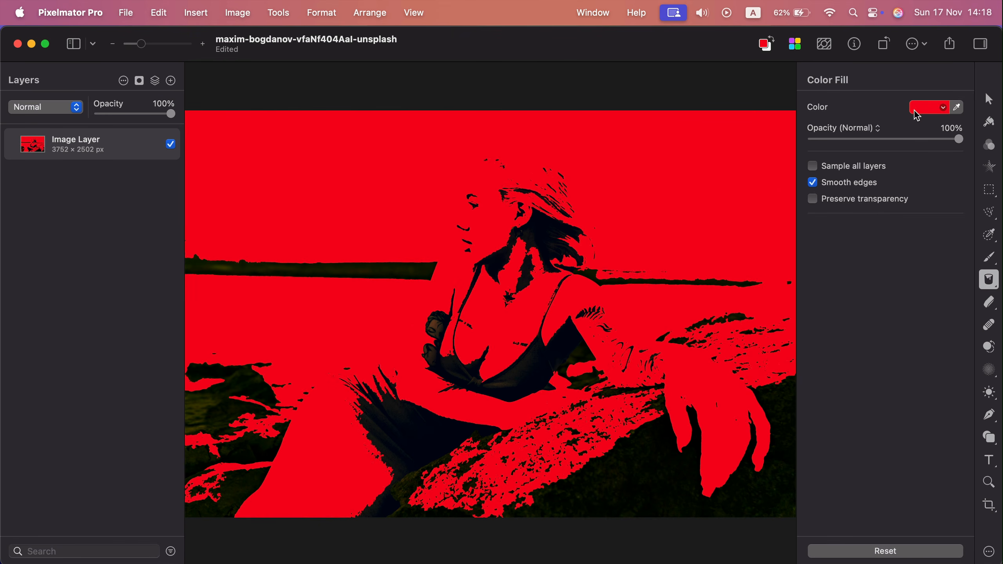
left_click(926, 113)
left_click(867, 104)
key("super+z")
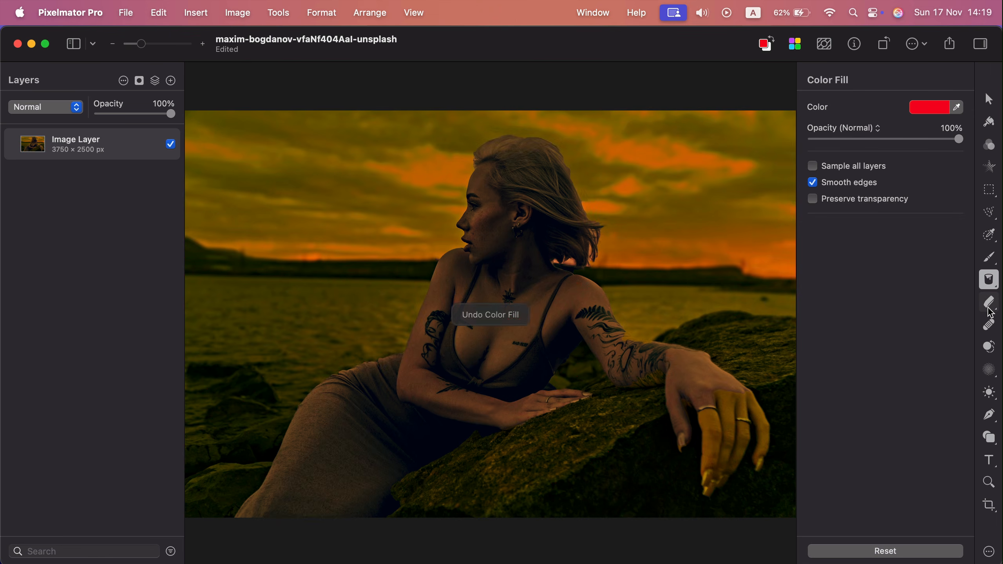
- Switch to Gradient Fill and choose the red-to-magenta gradient preset
left_click(996, 295)
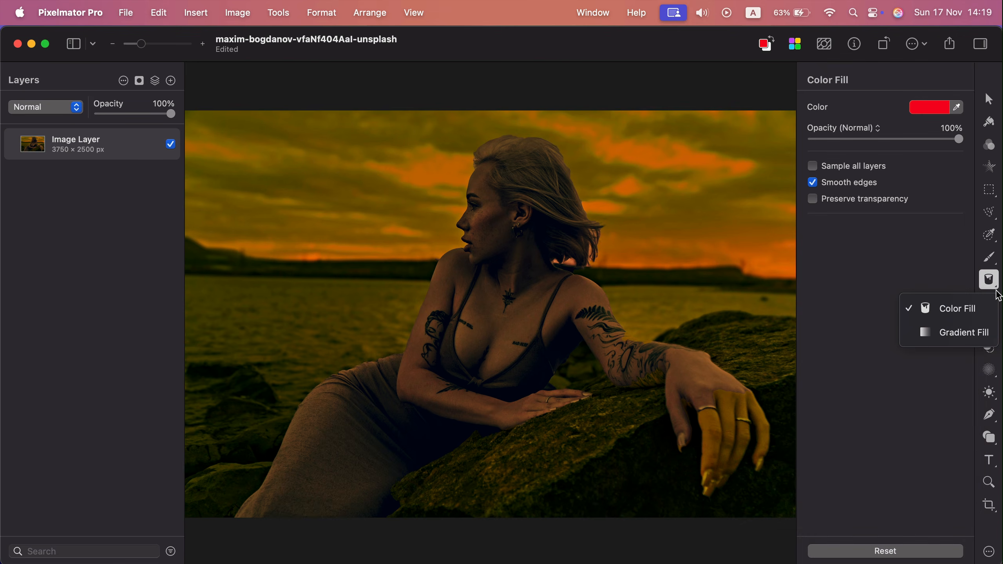
left_click(941, 333)
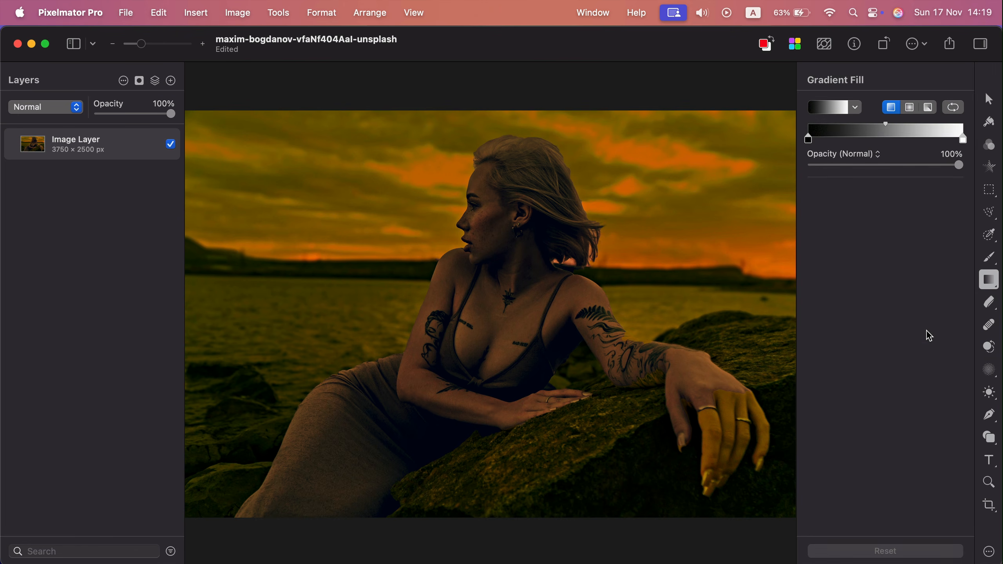
left_click(832, 106)
left_click(887, 183)
left_click(799, 69)
- Fill the photo layer with the linear gradient diagonally from the upper right to the lower left, and undo it
left_click_drag(705, 139, 366, 374)
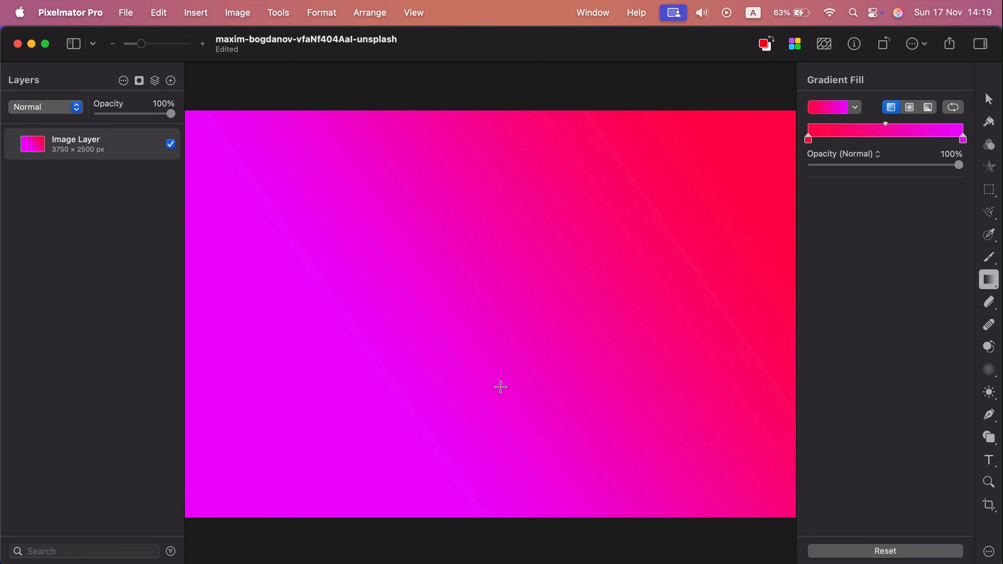
key("super+z")
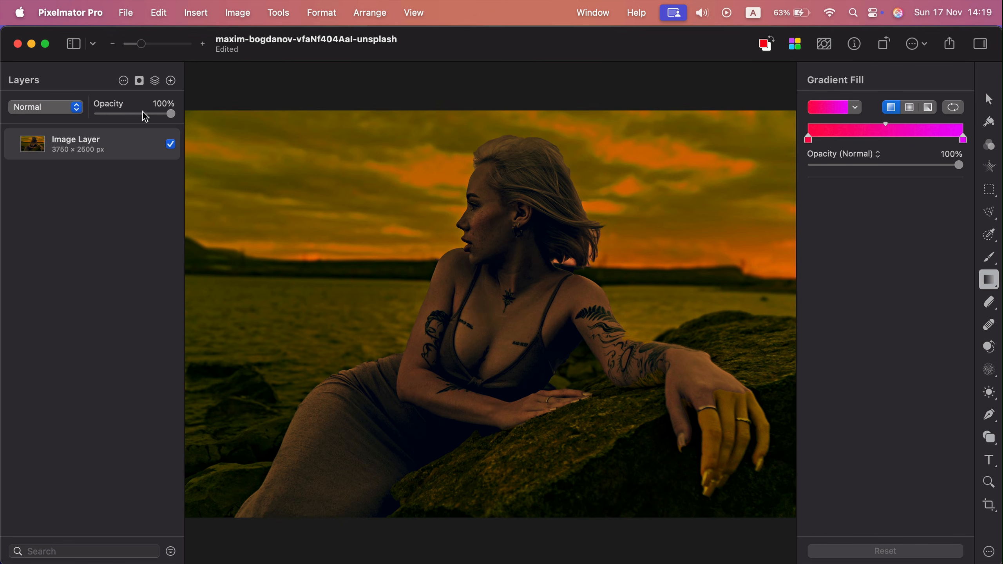
- Add an empty layer above the photo, and select the water left of the woman on the photo layer with Color Selection
left_click(171, 81)
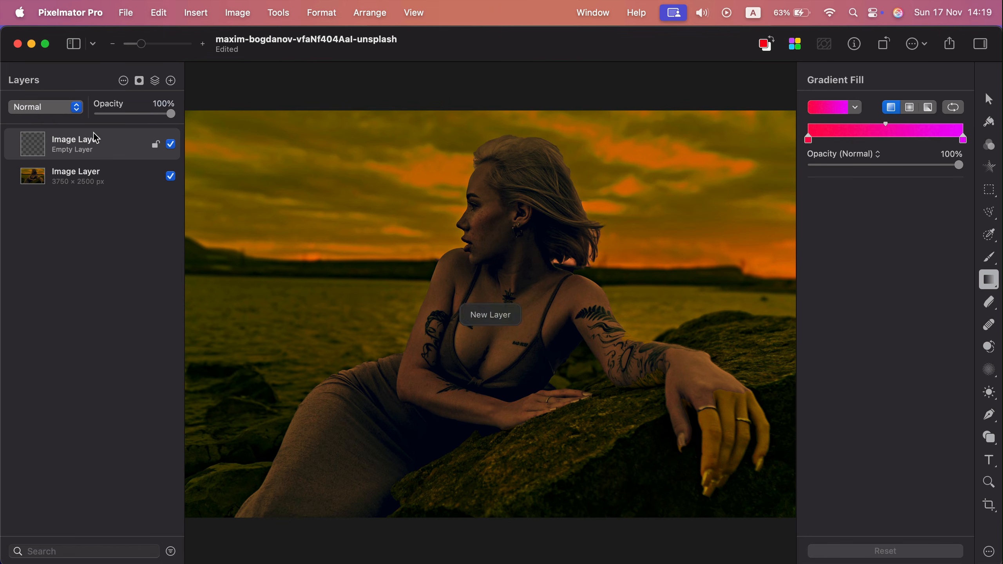
left_click(118, 180)
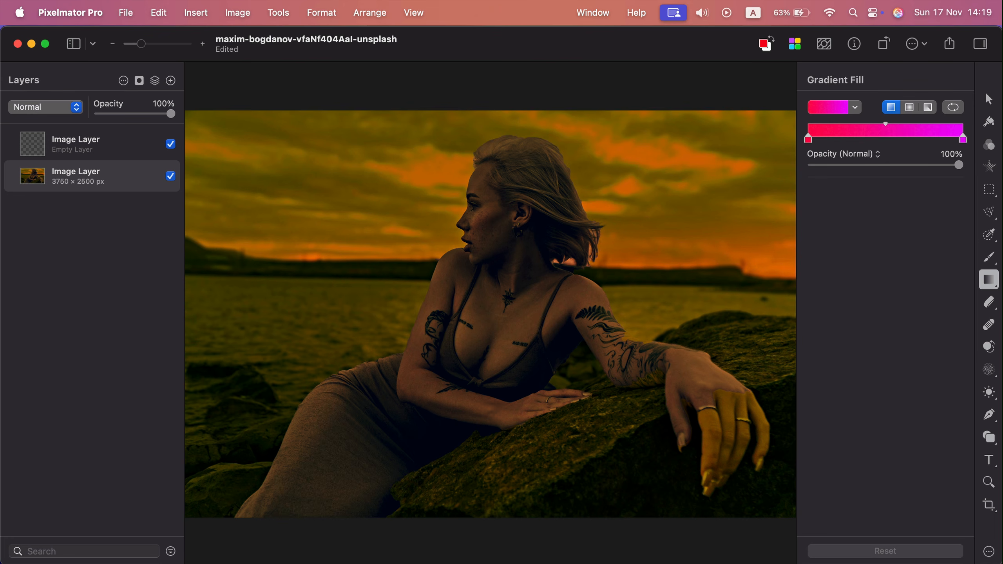
left_click(991, 242)
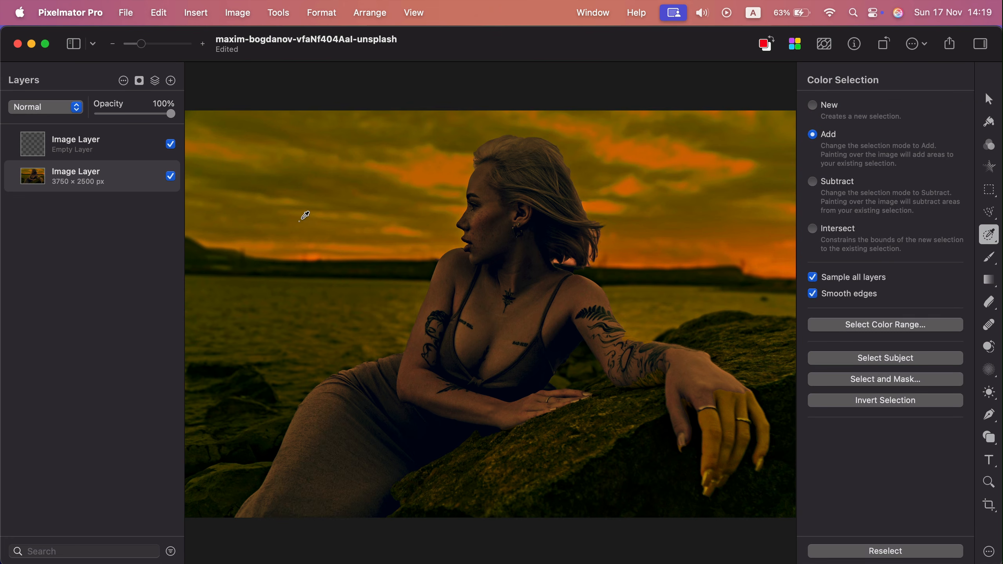
mouse_move(268, 312)
left_mouse_down()
mouse_move(292, 313)
mouse_move(285, 253)
mouse_move(264, 293)
left_mouse_up()
- Fill the water selection on the empty layer with the red-to-magenta linear gradient from its upper right to lower left, and deselect it
left_click(92, 140)
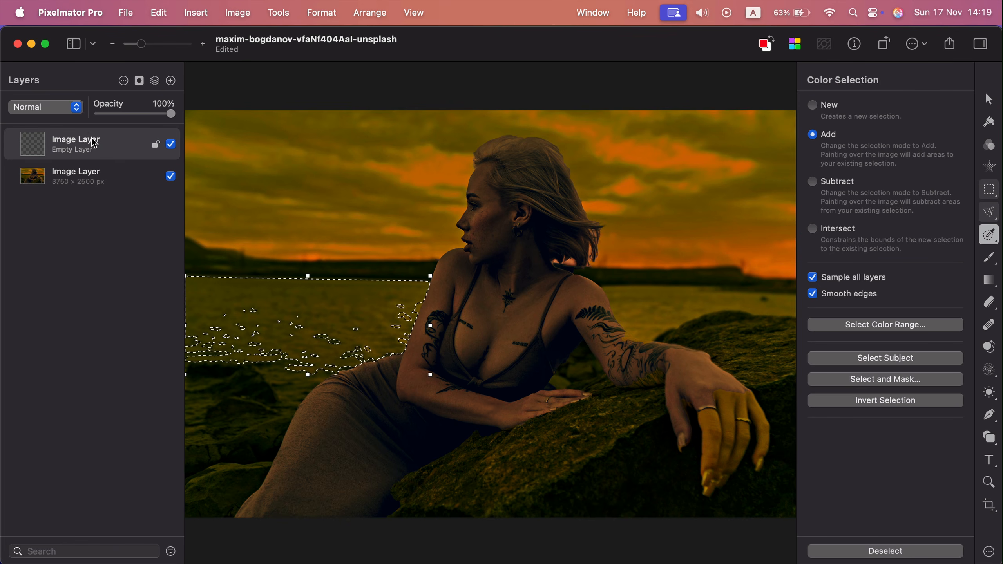
key("g")
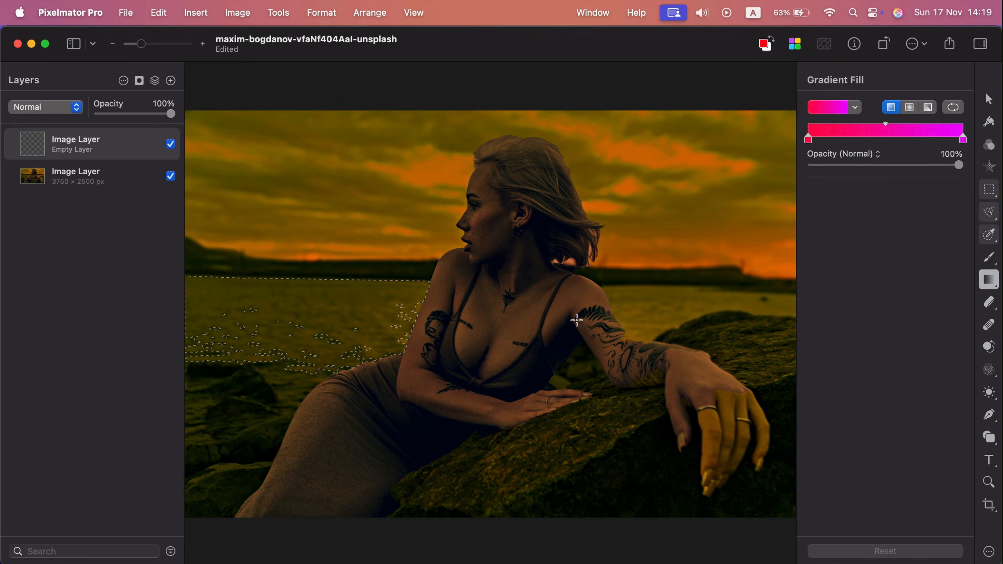
left_click_drag(391, 289, 313, 373)
left_click(69, 103)
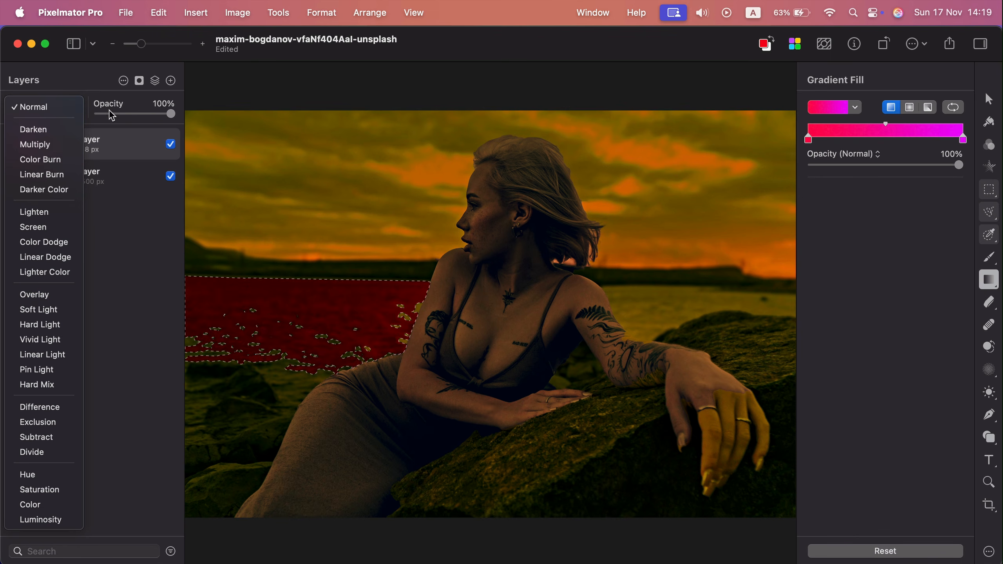
left_click(87, 84)
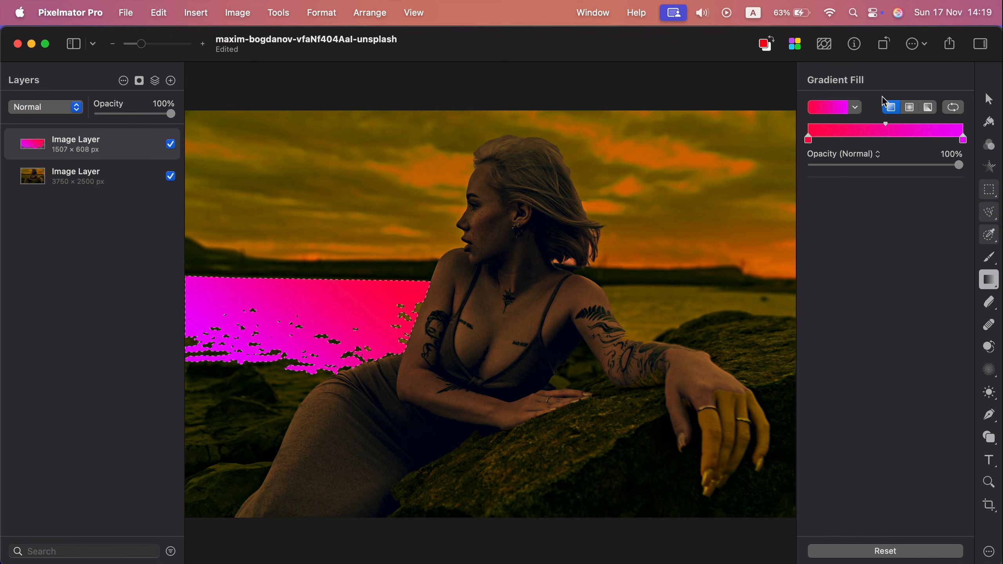
left_click(989, 99)
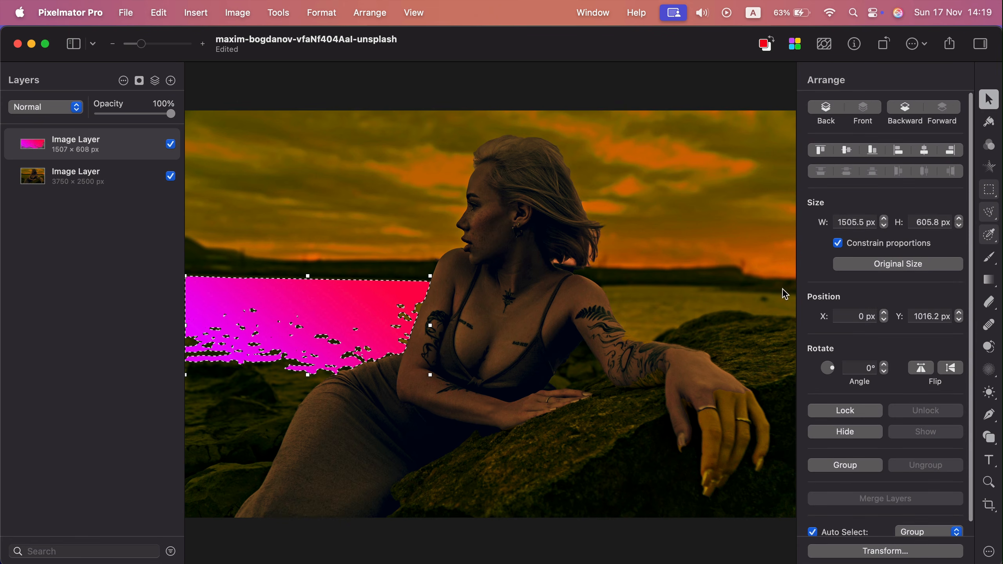
key("super+d")
- Erase a diagonal band from the middle of the gradient with the Hard Basic brush at 100 px
left_click(992, 281)
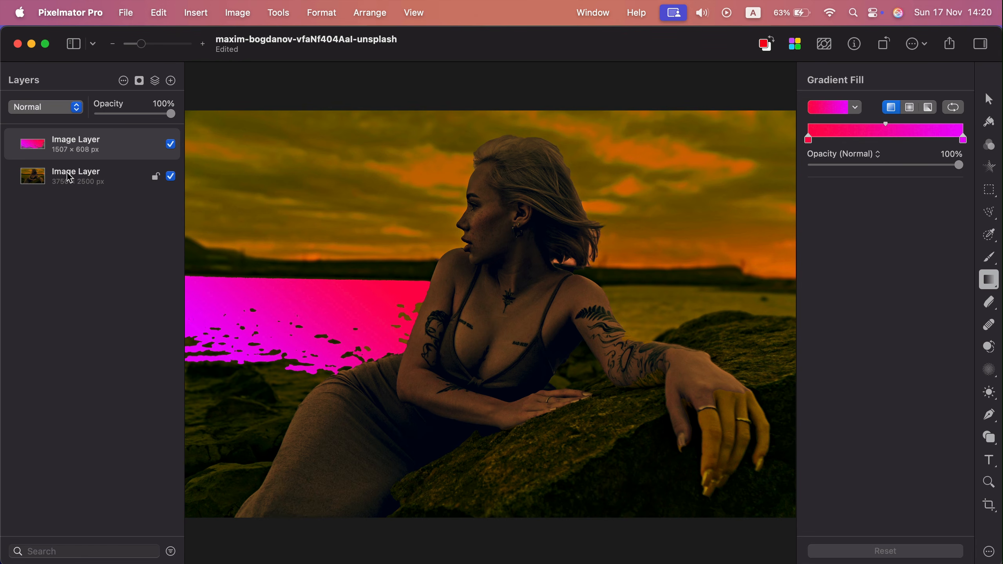
left_click(989, 303)
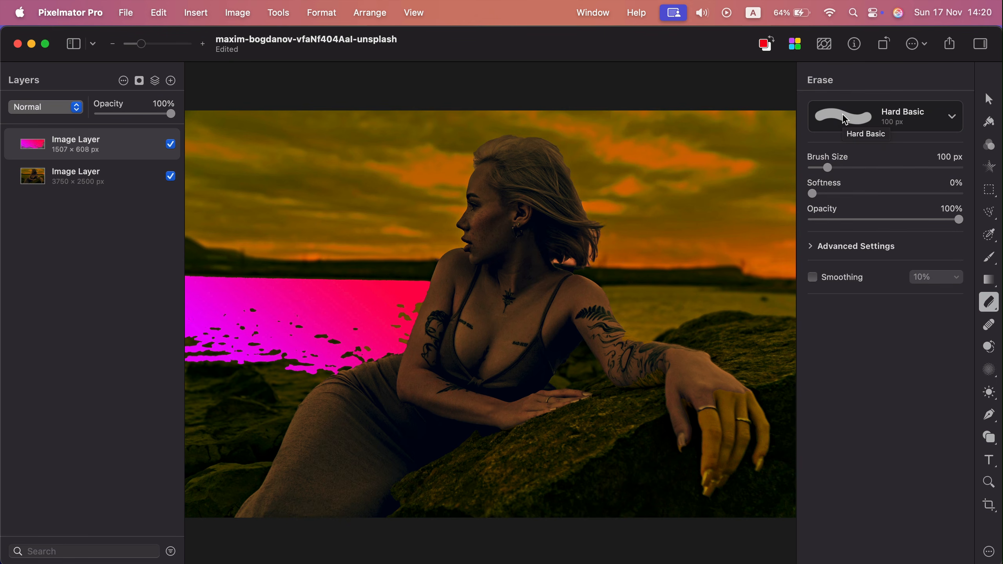
left_click_drag(365, 277, 285, 328)
mouse_move(222, 342)
left_mouse_down()
mouse_move(309, 278)
mouse_move(333, 267)
mouse_move(258, 323)
mouse_move(384, 262)
mouse_move(257, 337)
mouse_move(296, 262)
mouse_move(230, 340)
mouse_move(211, 322)
mouse_move(271, 264)
mouse_move(235, 328)
mouse_move(279, 285)
mouse_move(227, 323)
left_mouse_up()
- Set the eraser to 391 px with 100% softness and erase softly along the red part of the gradient
mouse_move(829, 168)
left_mouse_down()
mouse_move(847, 168)
mouse_move(838, 193)
mouse_move(959, 193)
left_mouse_up()
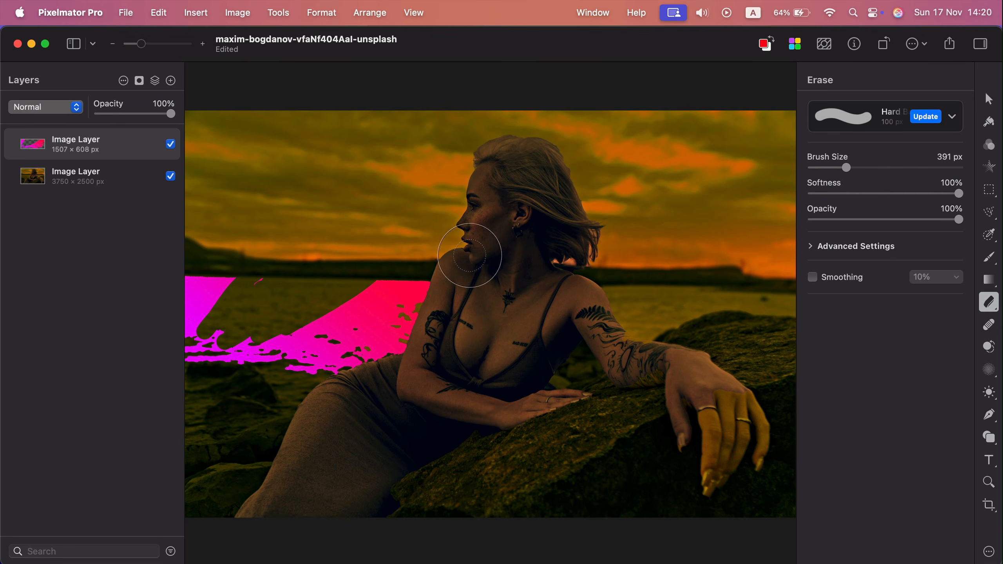
mouse_move(384, 265)
left_mouse_down()
mouse_move(347, 277)
mouse_move(390, 264)
mouse_move(359, 277)
mouse_move(387, 254)
mouse_move(326, 297)
mouse_move(385, 268)
mouse_move(274, 331)
mouse_move(397, 268)
left_mouse_up()
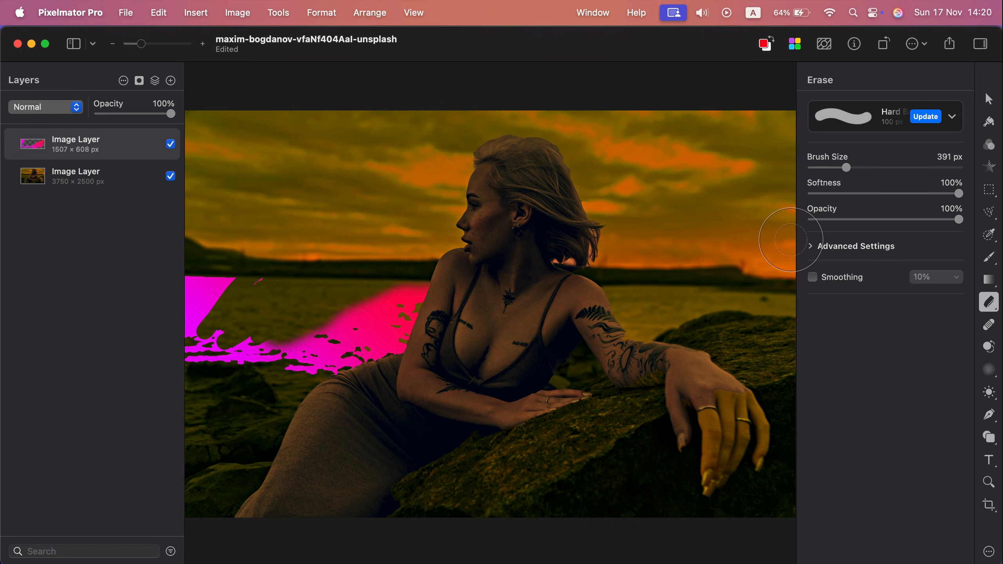
left_click(822, 247)
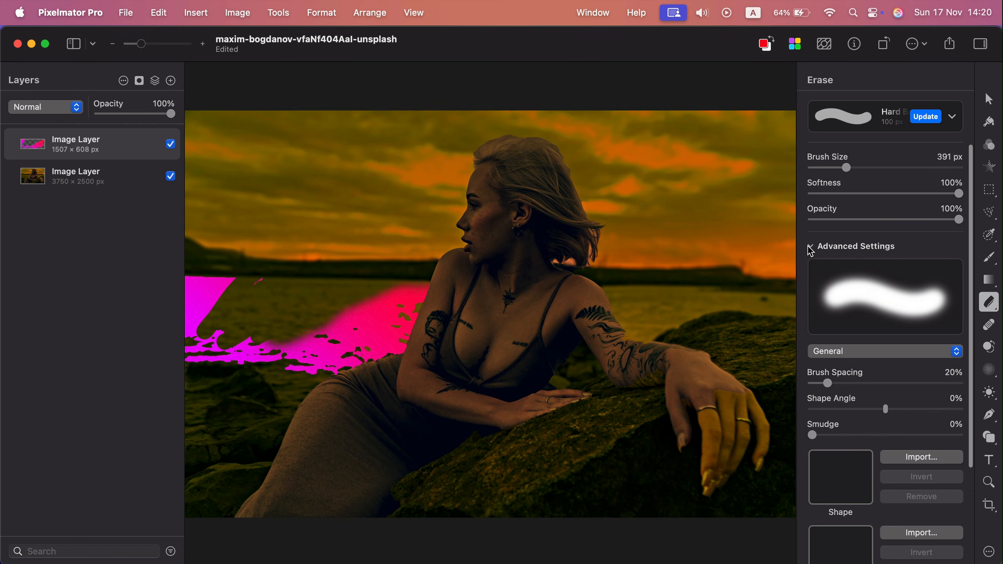
left_click(810, 250)
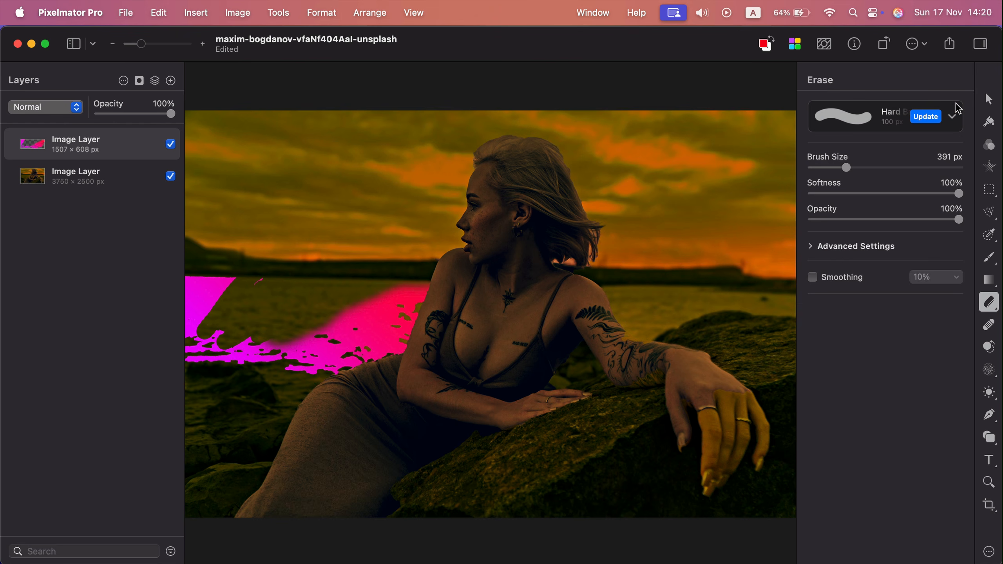
- Choose the Carbon brush from the Crayons collection for the Erase tool
left_click(954, 117)
left_click(750, 233)
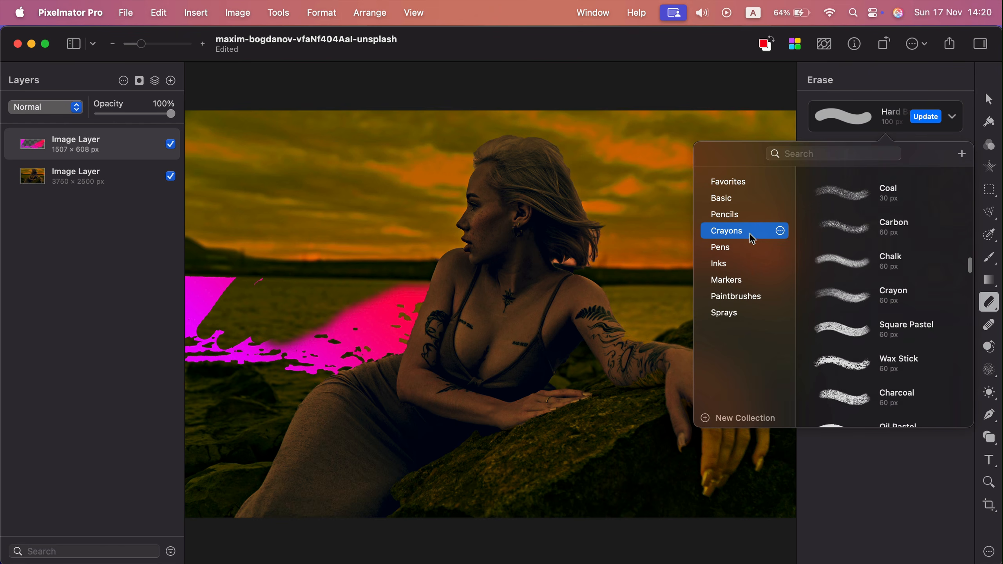
left_click(838, 224)
left_click(929, 108)
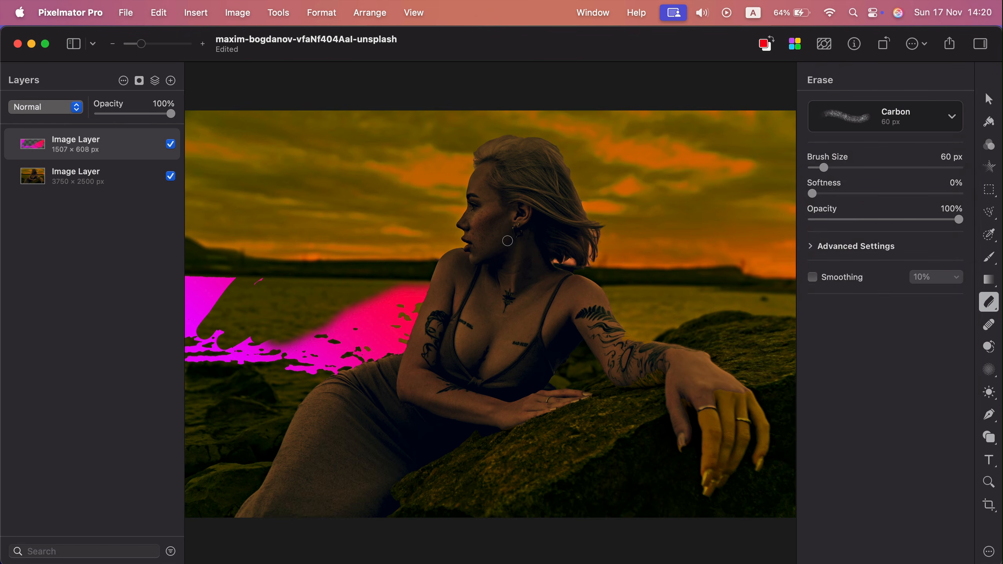
- Enlarge the Carbon eraser to 400 px and erase across the remaining gradient from the red part to the magenta part
key("bracketright")
key("bracketright")
key("bracketright")
key("bracketright")
key("bracketright")
key("bracketright")
key("bracketright")
key("bracketright")
key("bracketright")
key("bracketright")
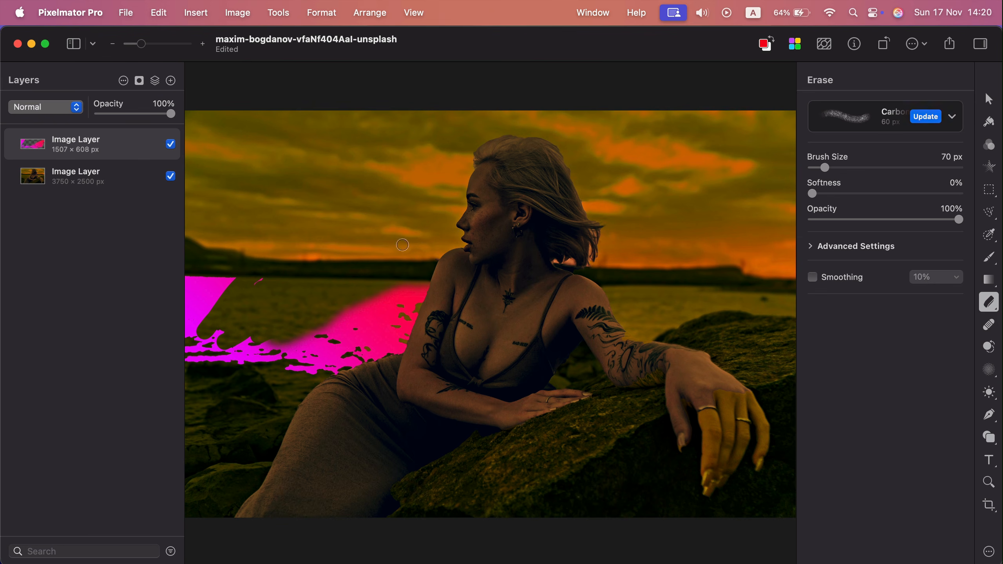
mouse_move(416, 280)
left_mouse_down()
mouse_move(356, 328)
mouse_move(348, 314)
mouse_move(348, 332)
mouse_move(193, 294)
mouse_move(179, 269)
mouse_move(191, 314)
mouse_move(224, 280)
mouse_move(176, 247)
left_mouse_up()
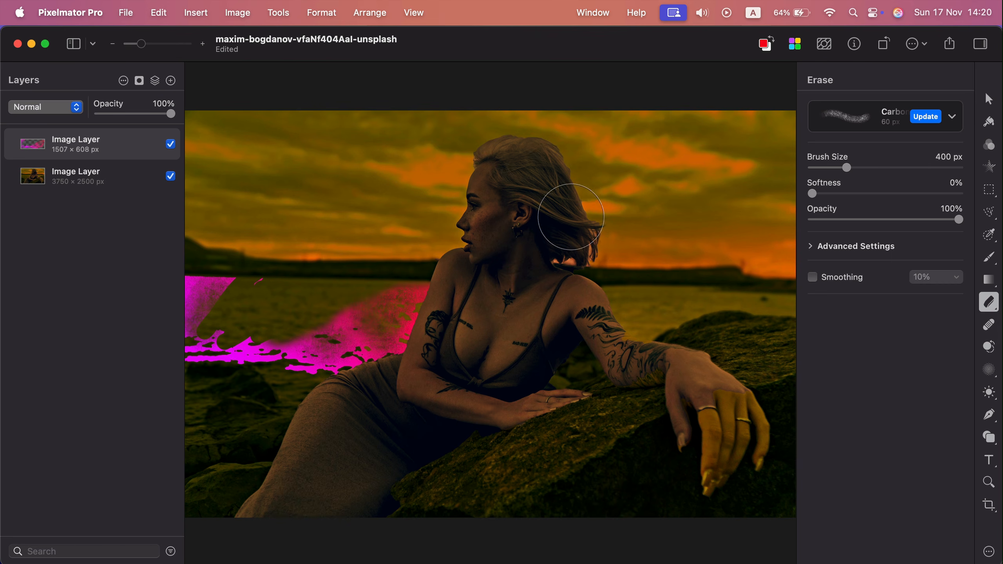
- Switch to Smart Erase and delete the gradient layer
left_click(992, 306)
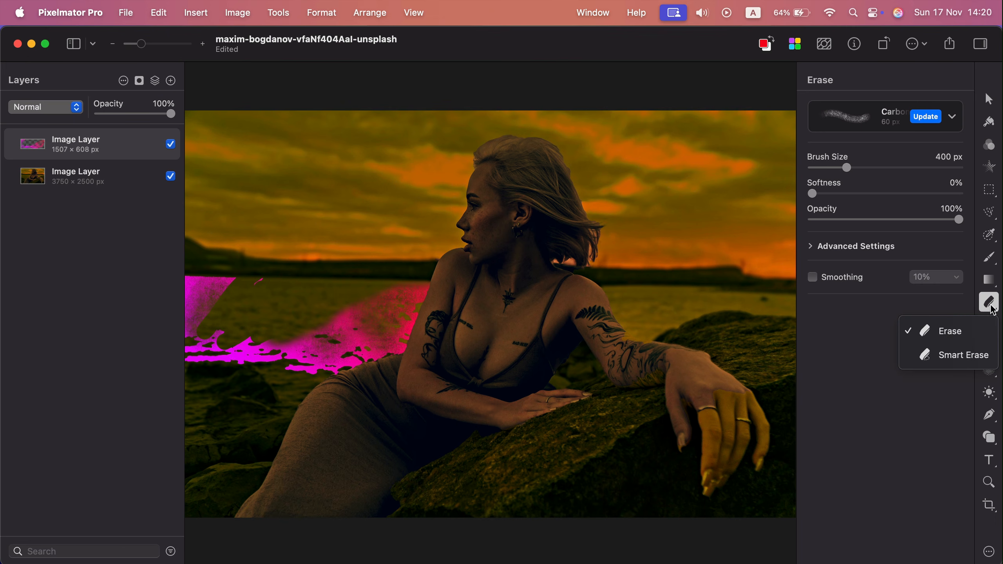
left_click(955, 355)
key("Delete")
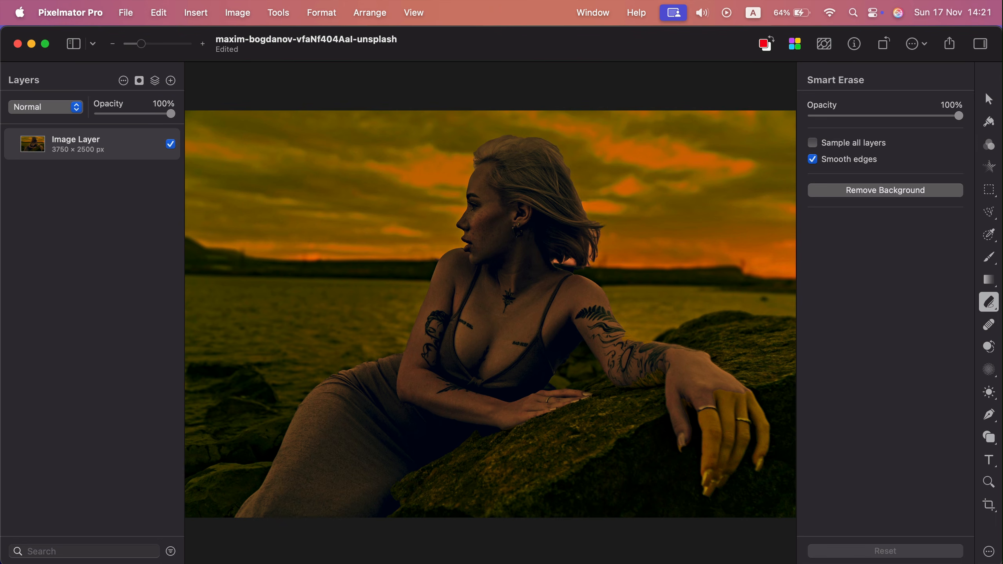
- Try automatic background removal on the photo layer and undo it
left_click(933, 191)
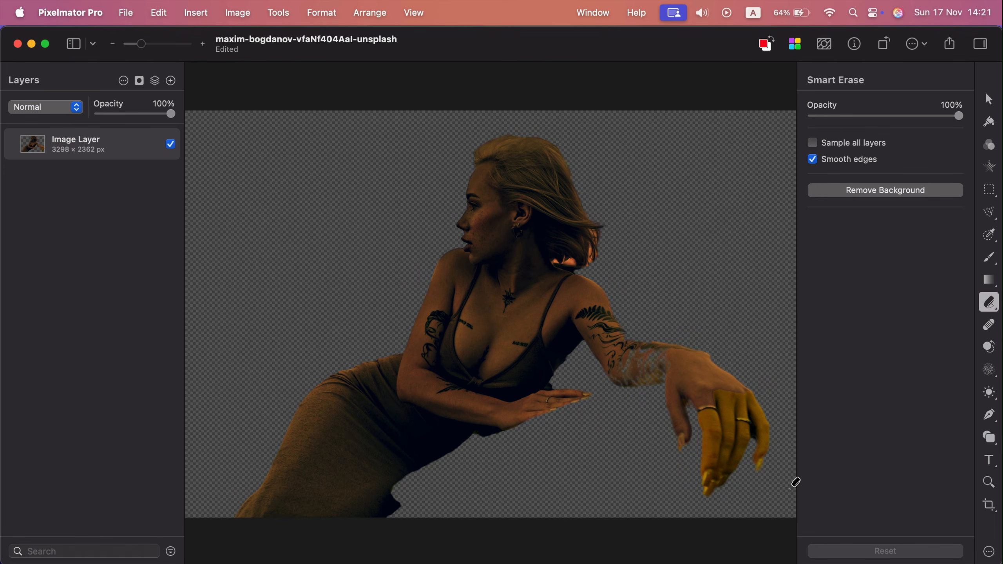
key("super+z")
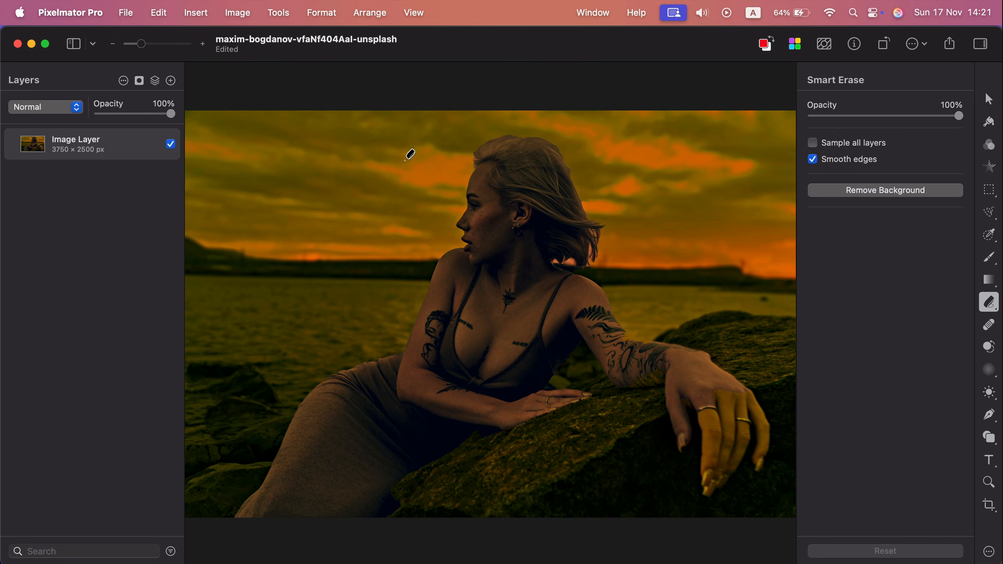
- Smart-erase the darker sky areas and the water left of the woman
mouse_move(380, 151)
left_mouse_down()
mouse_move(335, 171)
mouse_move(387, 150)
mouse_move(352, 160)
mouse_move(369, 142)
mouse_move(368, 152)
left_mouse_up()
mouse_move(279, 310)
left_mouse_down()
mouse_move(263, 326)
mouse_move(271, 325)
left_mouse_up()
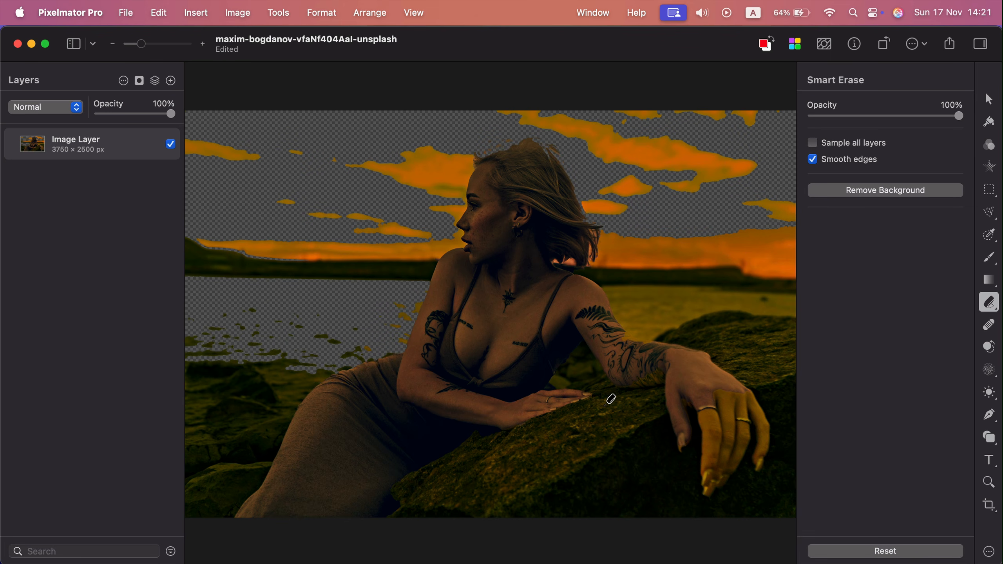
- Reduce the Repair brush to 10% and paint over the freckles and spots on the woman's cheek
left_click(989, 325)
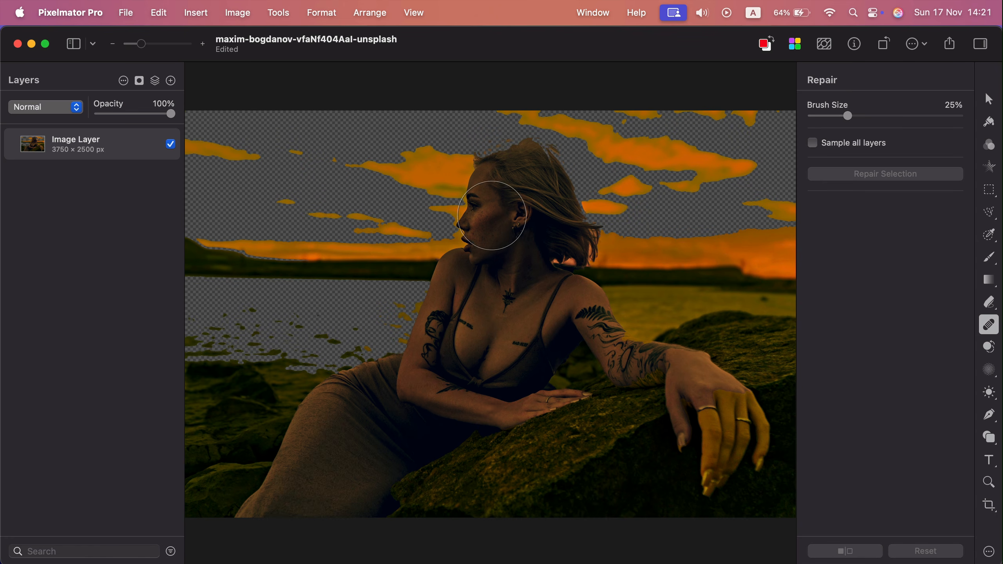
key("super+equal")
key("super+equal")
key("super+equal")
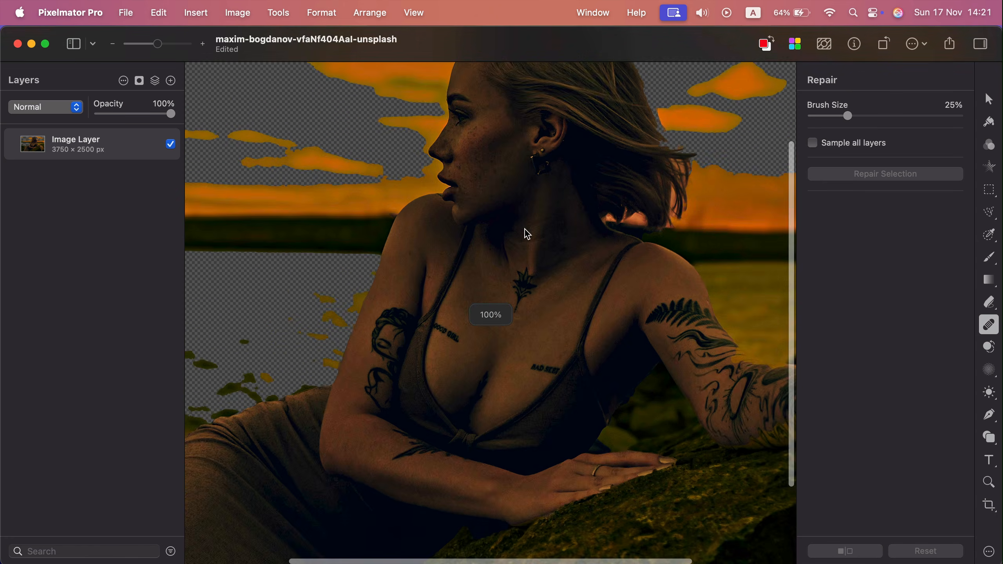
scroll(524, 230, "up", 10)
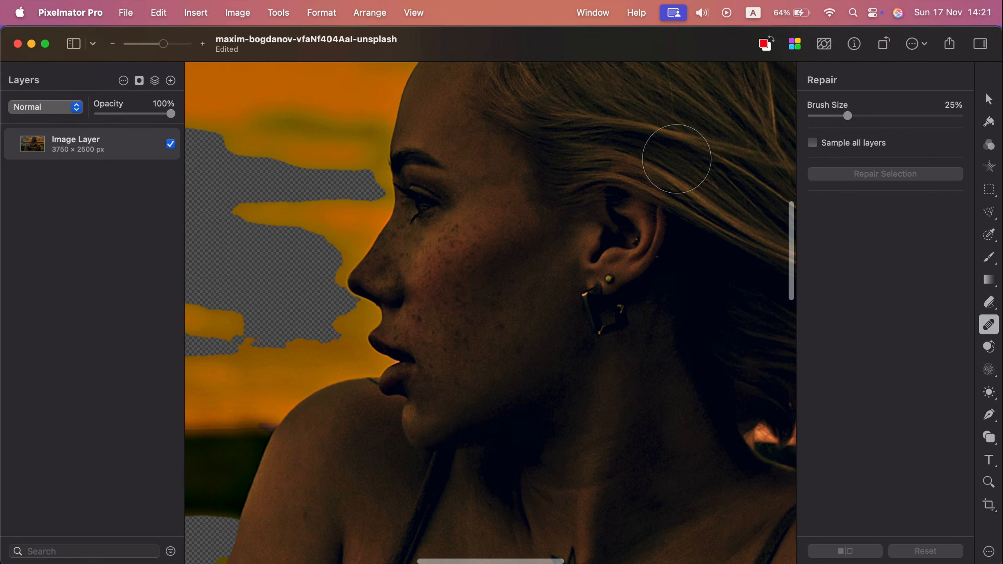
left_click_drag(846, 116, 837, 116)
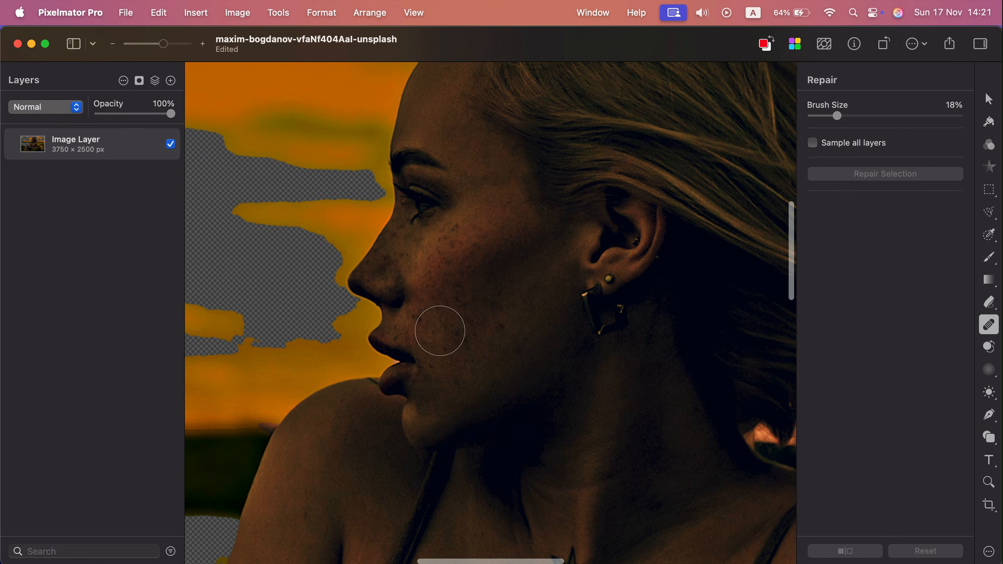
left_click_drag(488, 309, 494, 321)
left_click_drag(528, 363, 527, 359)
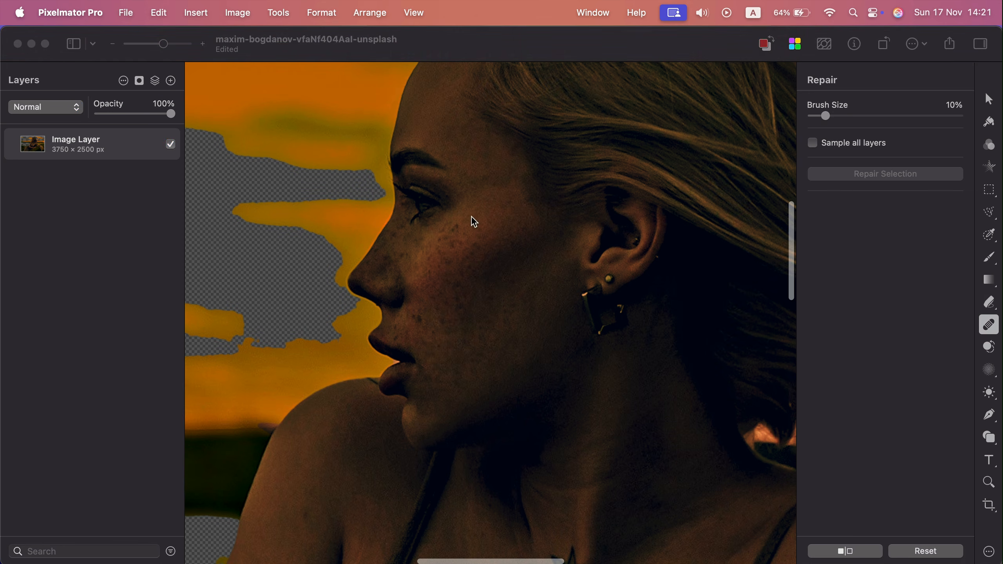
left_click(472, 217)
mouse_move(459, 225)
left_mouse_down()
mouse_move(444, 228)
mouse_move(468, 228)
mouse_move(445, 233)
mouse_move(460, 242)
mouse_move(452, 253)
left_mouse_up()
- Remove the "GOOD GIRL" tattoo from the woman's chest with the Repair tool
scroll(448, 389, "down", 10)
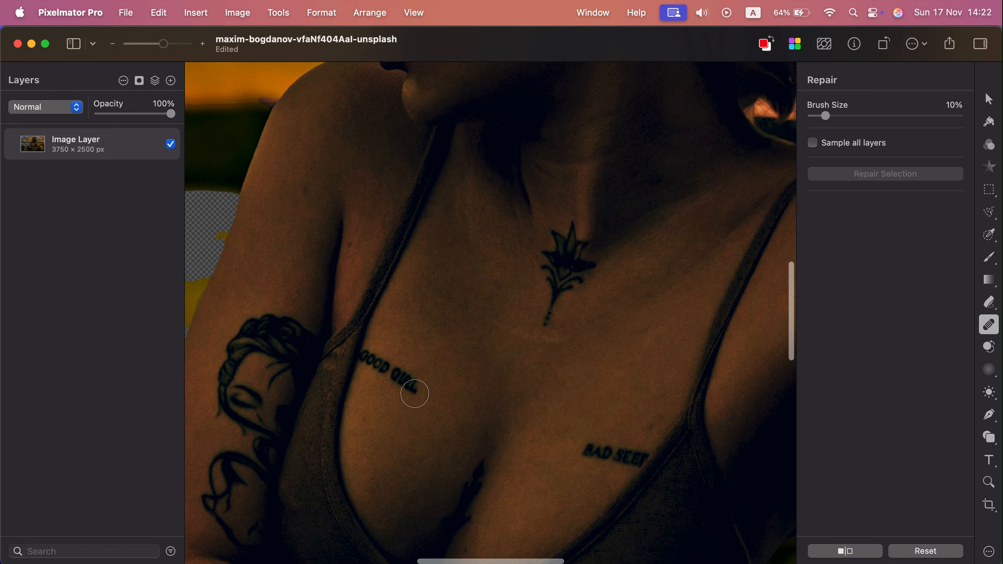
mouse_move(414, 394)
left_mouse_down()
mouse_move(416, 375)
mouse_move(399, 393)
mouse_move(411, 389)
mouse_move(411, 402)
mouse_move(381, 370)
mouse_move(375, 386)
mouse_move(381, 365)
mouse_move(375, 380)
mouse_move(369, 363)
mouse_move(367, 380)
mouse_move(405, 383)
left_mouse_up()
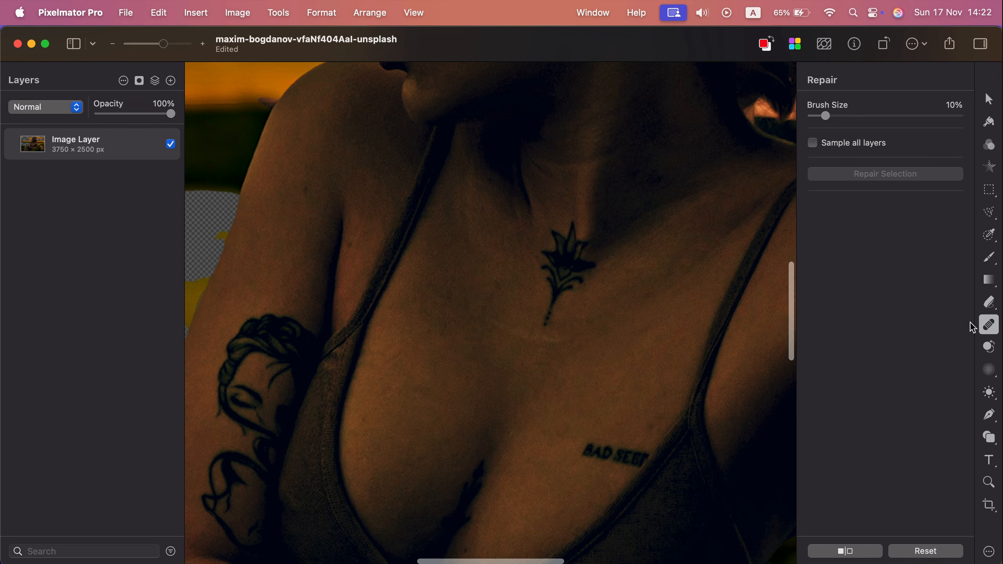
- Clone the remaining chest lettering tattoo onto the spot where the repaired tattoo was
left_click(990, 348)
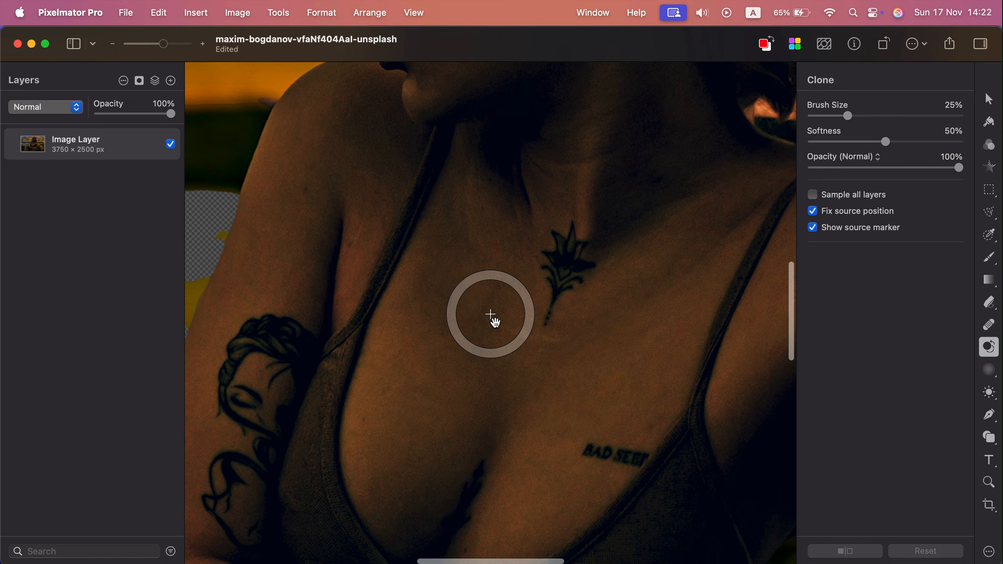
mouse_move(499, 321)
left_mouse_down()
mouse_move(374, 175)
mouse_move(630, 387)
mouse_move(609, 460)
mouse_move(601, 450)
left_mouse_up()
left_click(392, 395)
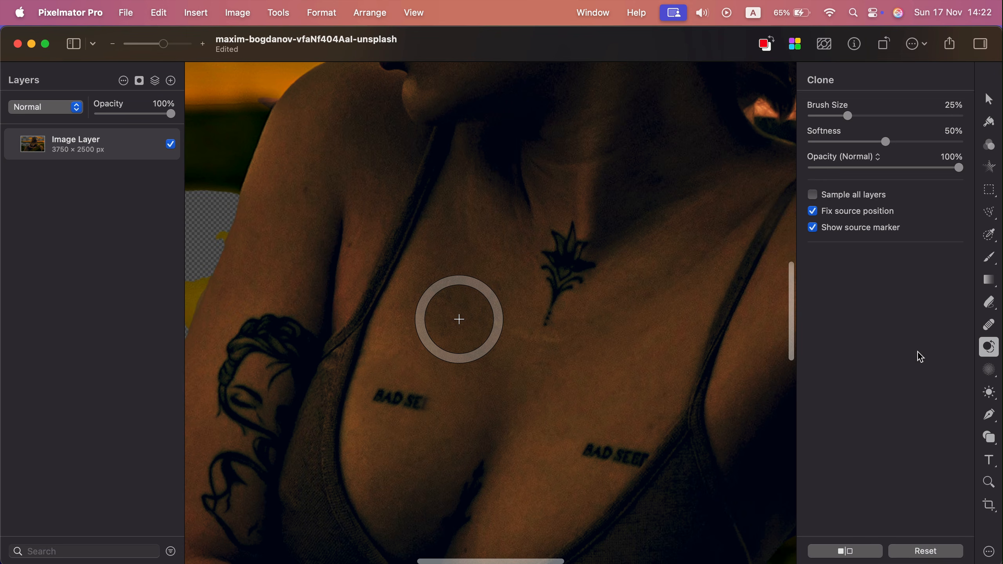
- Sharpen the cheek and eye area of the woman's face with the Sharpen tool
left_click(992, 374)
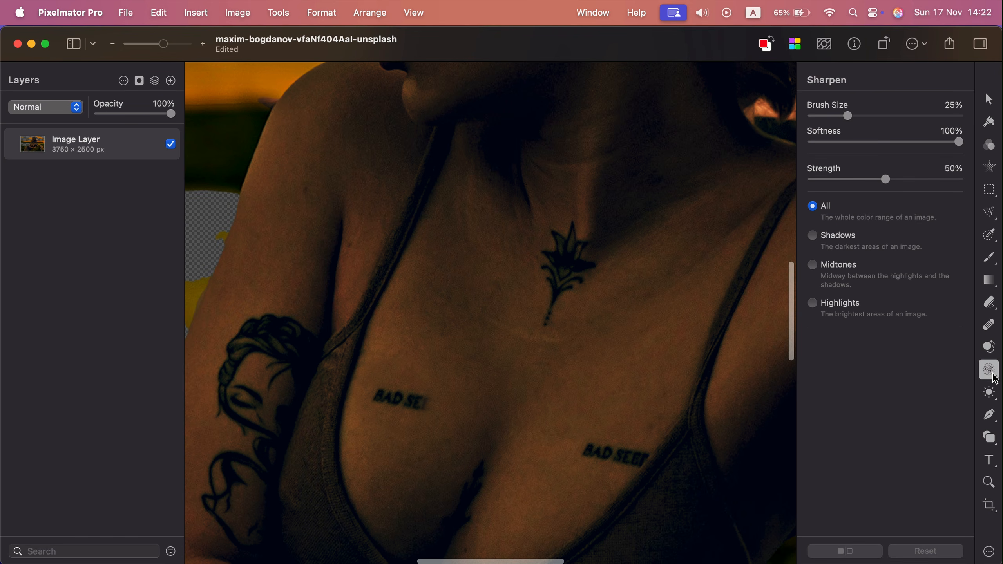
scroll(459, 263, "up", 5)
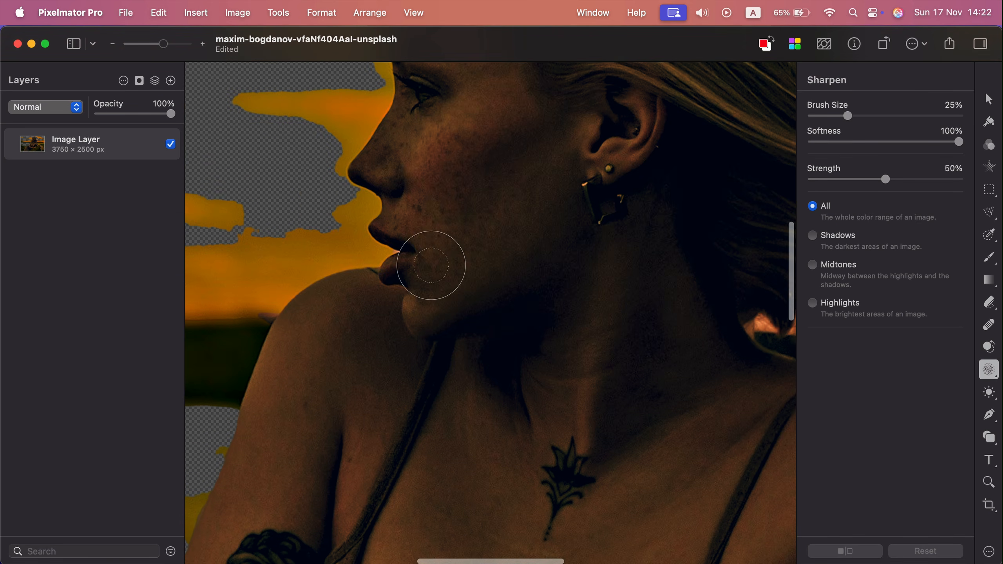
mouse_move(431, 187)
left_mouse_down()
mouse_move(449, 152)
mouse_move(439, 209)
mouse_move(458, 144)
mouse_move(430, 208)
mouse_move(456, 141)
mouse_move(423, 213)
mouse_move(424, 170)
mouse_move(427, 141)
mouse_move(429, 176)
mouse_move(455, 198)
mouse_move(452, 233)
mouse_move(455, 169)
mouse_move(444, 207)
mouse_move(435, 144)
mouse_move(444, 239)
mouse_move(451, 153)
left_mouse_up()
scroll(425, 168, "up", 3)
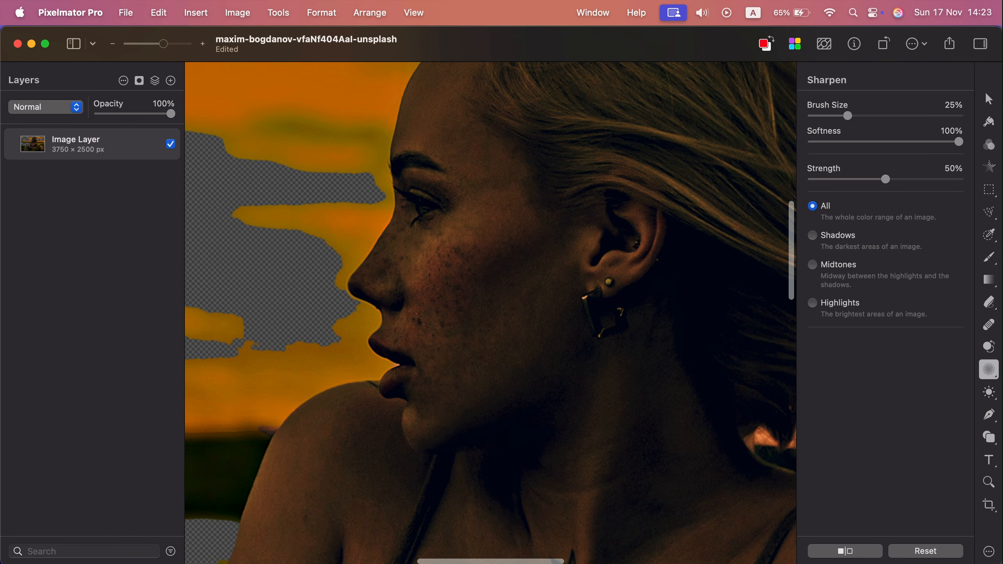
- Brighten the woman's cheek and eye area with the Lighten tool at 11% strength
left_click(989, 399)
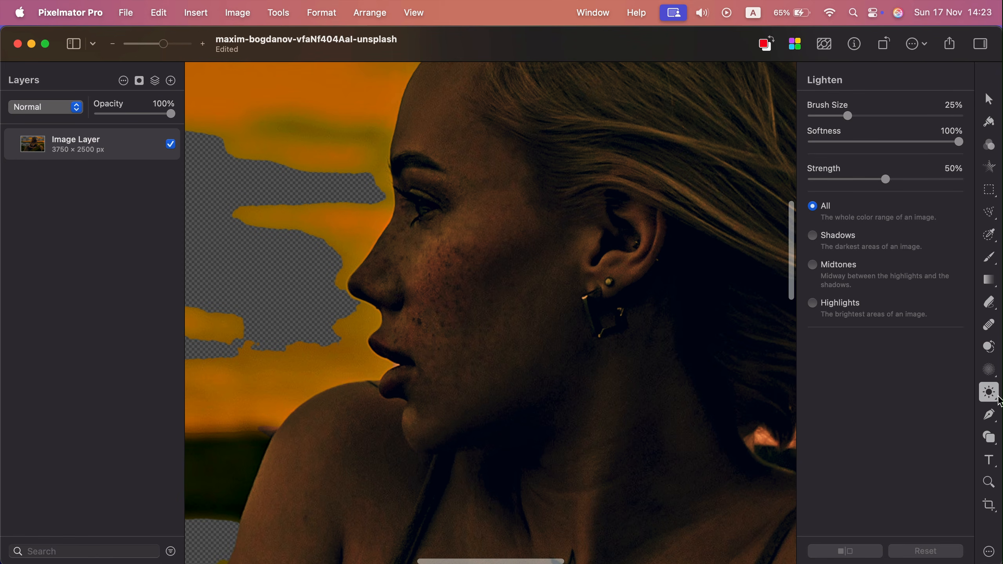
mouse_move(470, 180)
left_mouse_down()
mouse_move(446, 223)
mouse_move(444, 166)
left_mouse_up()
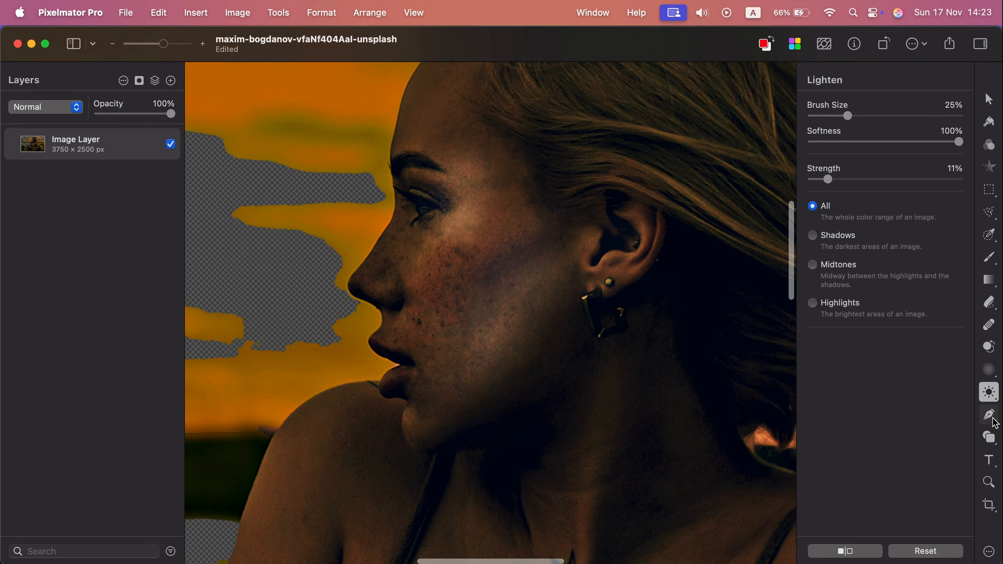
- Draw a closed curved Pen path about 439 × 336 px over the woman's face and turn on its fill
left_click(993, 420)
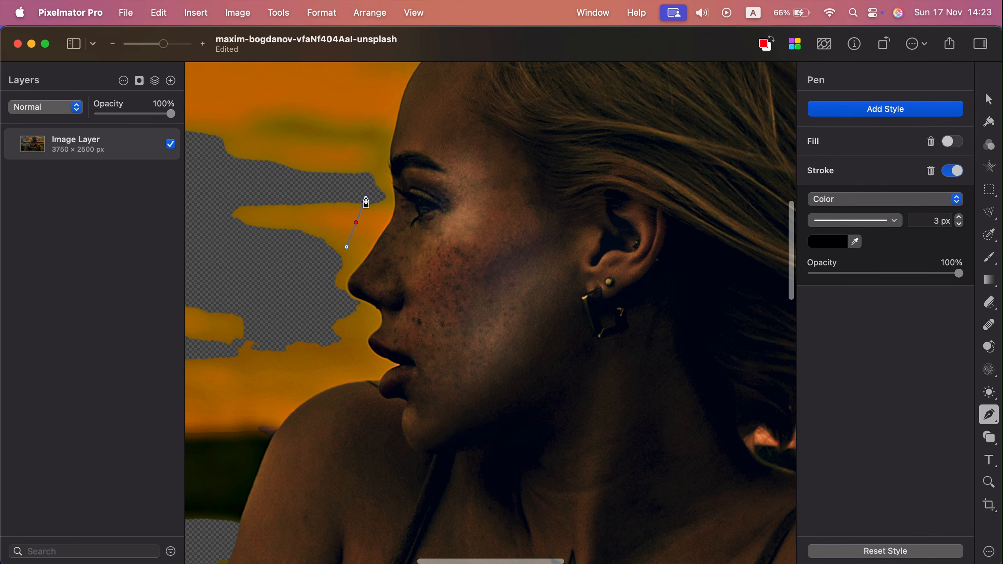
left_click_drag(500, 152, 566, 151)
left_click_drag(653, 244, 666, 312)
left_click_drag(574, 370, 621, 379)
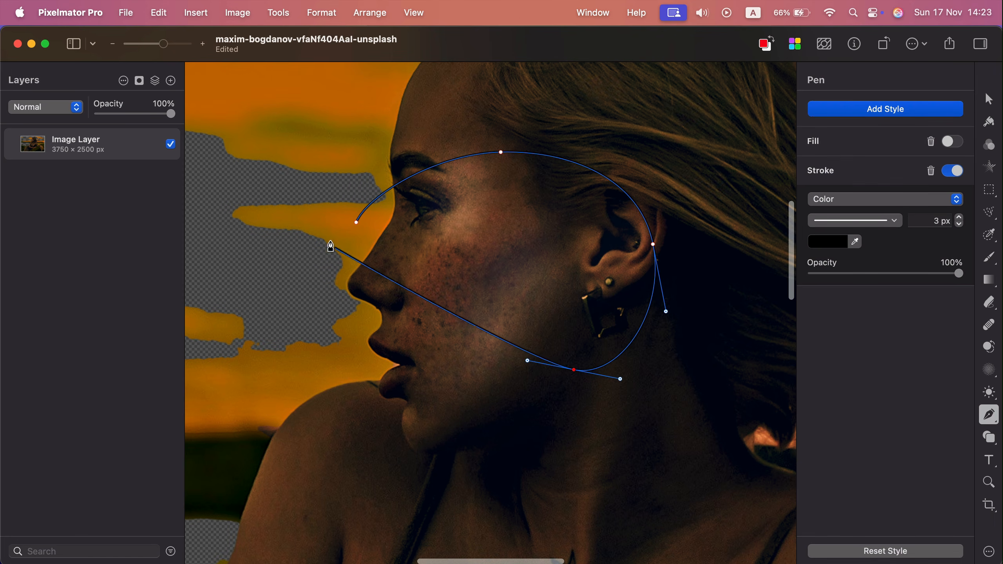
left_click_drag(356, 223, 351, 109)
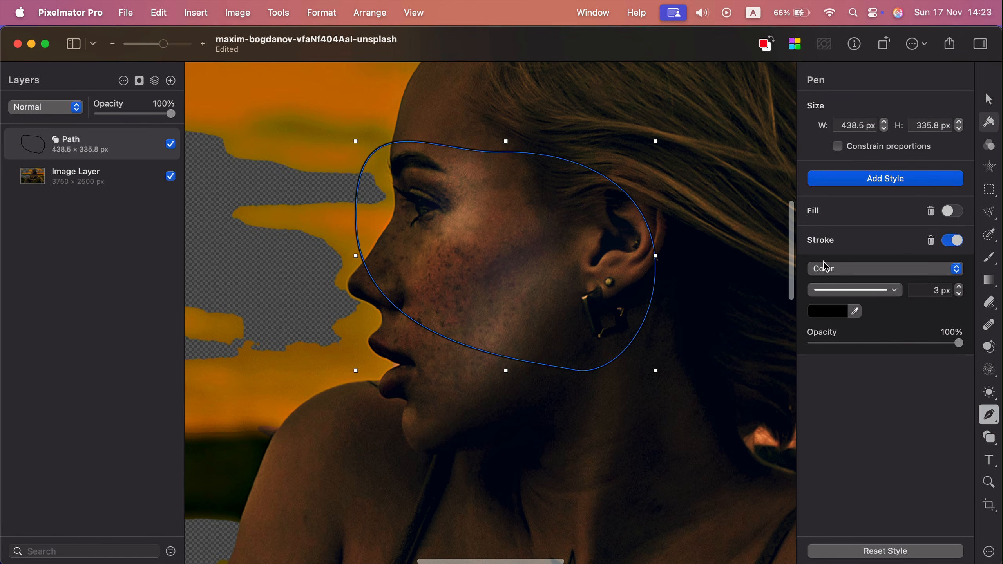
left_click(958, 215)
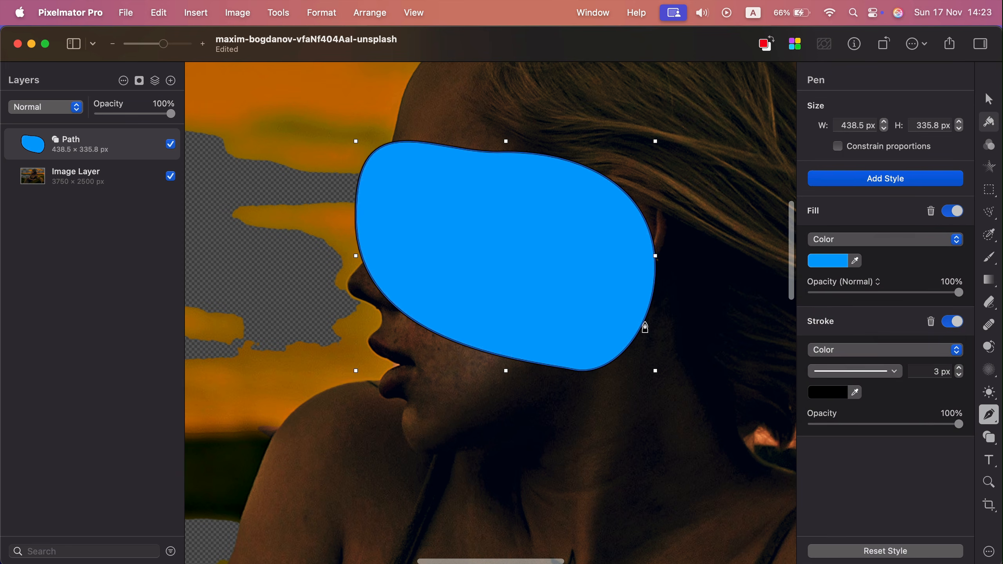
- Draw a closed freeform path about 568 × 367 px over the lower face and neck with the Freeform Pen
left_click(989, 418)
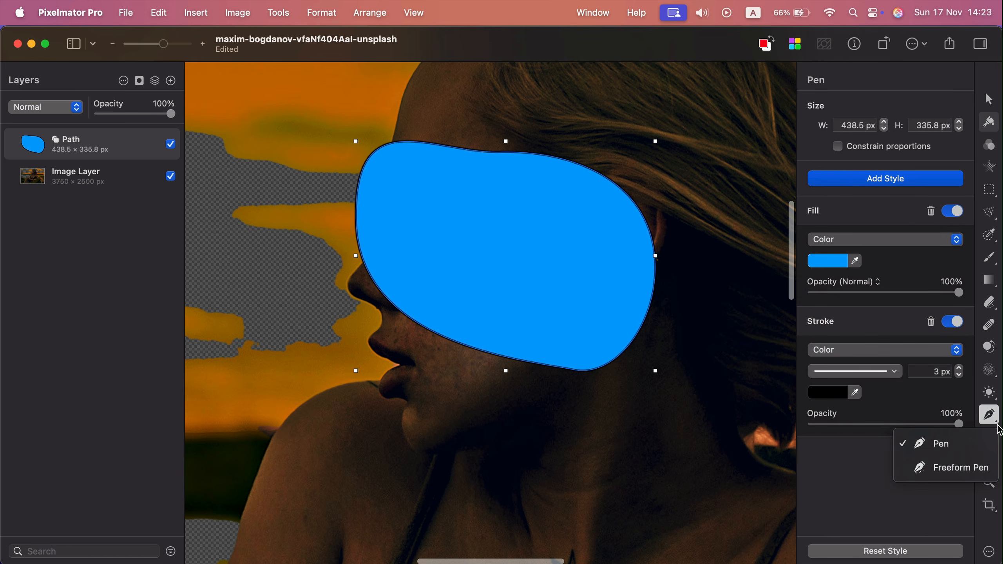
left_click(965, 474)
mouse_move(345, 436)
left_mouse_down()
mouse_move(302, 381)
mouse_move(298, 312)
mouse_move(324, 231)
mouse_move(425, 239)
mouse_move(578, 310)
mouse_move(589, 449)
mouse_move(493, 487)
mouse_move(411, 476)
mouse_move(336, 438)
left_mouse_up()
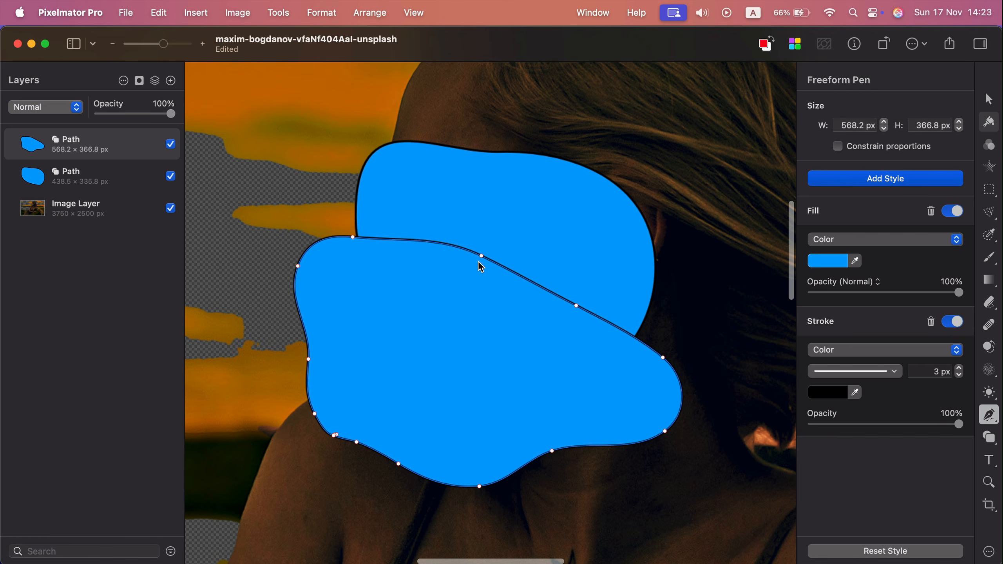
- Reshape the freeform path by moving its upper anchor points and deleting the anchor at its right end
left_click_drag(483, 257, 411, 384)
left_click_drag(575, 306, 491, 397)
left_click(663, 358)
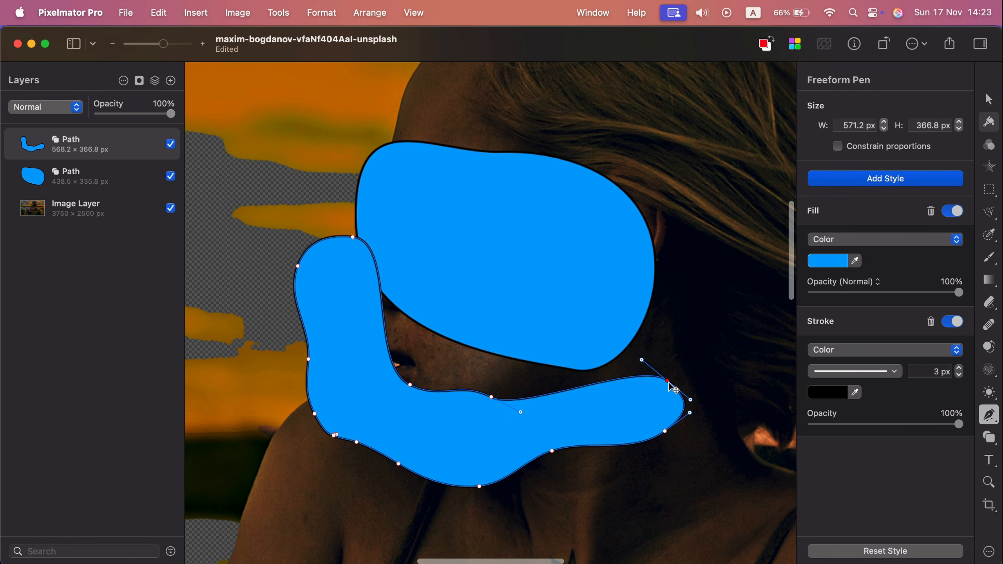
key("Delete")
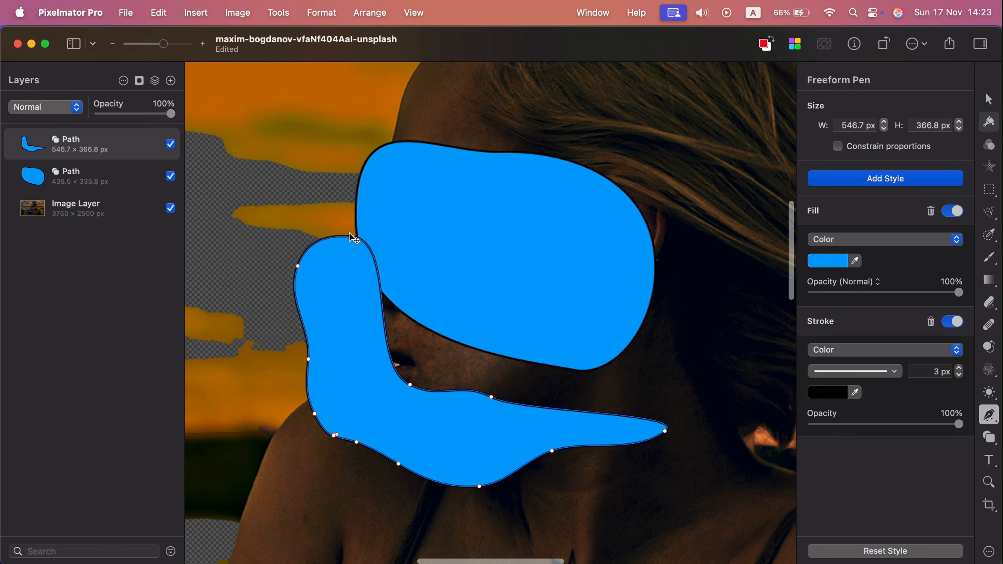
left_click_drag(351, 239, 360, 355)
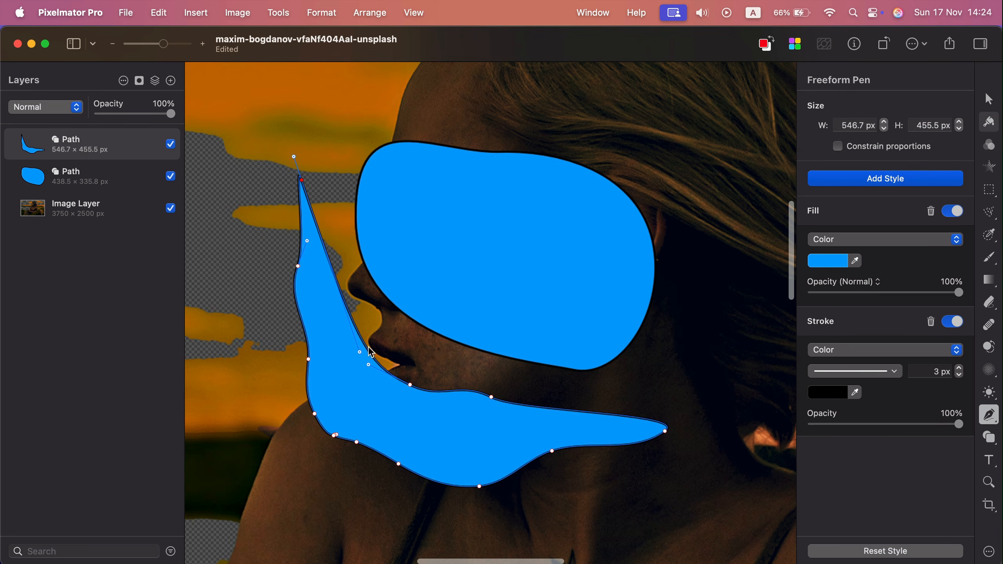
- Fill the freeform path with red ED230D and turn off its stroke
left_click(828, 266)
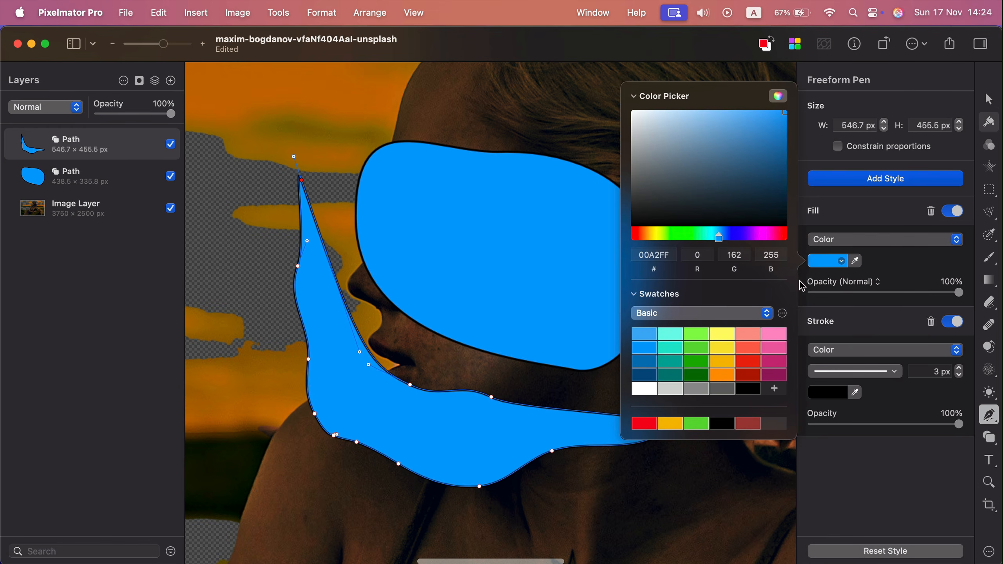
left_click(748, 362)
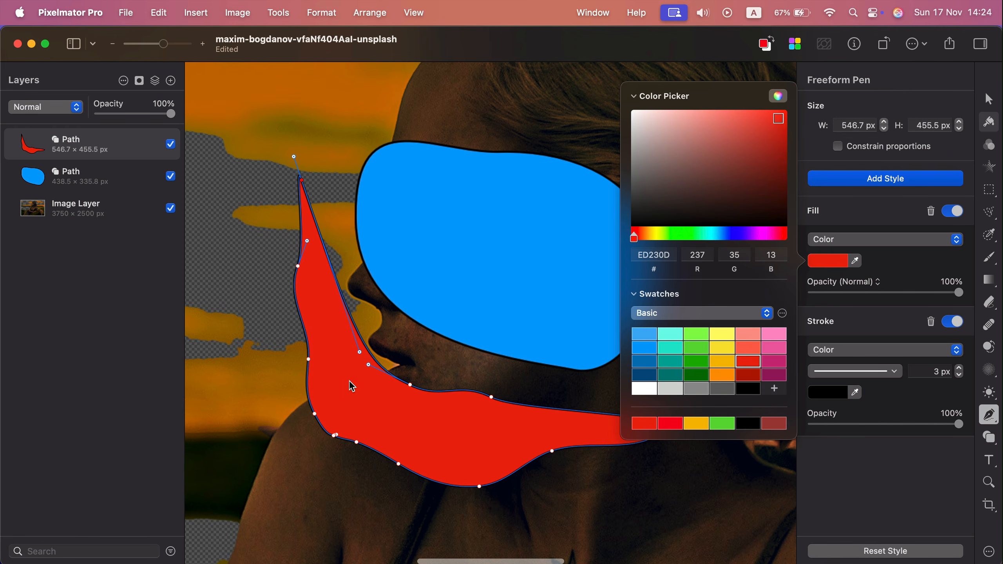
left_click(912, 477)
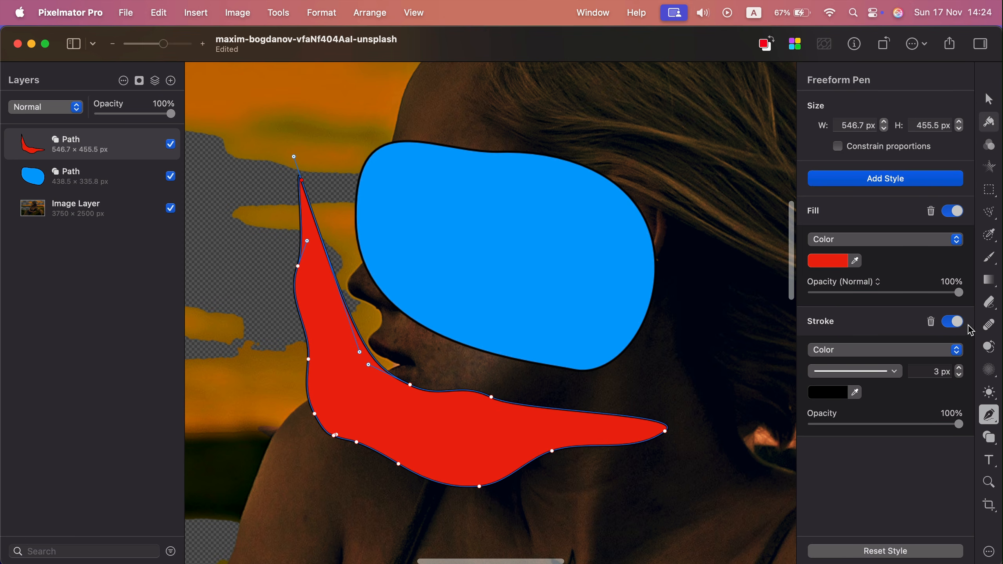
left_click(955, 324)
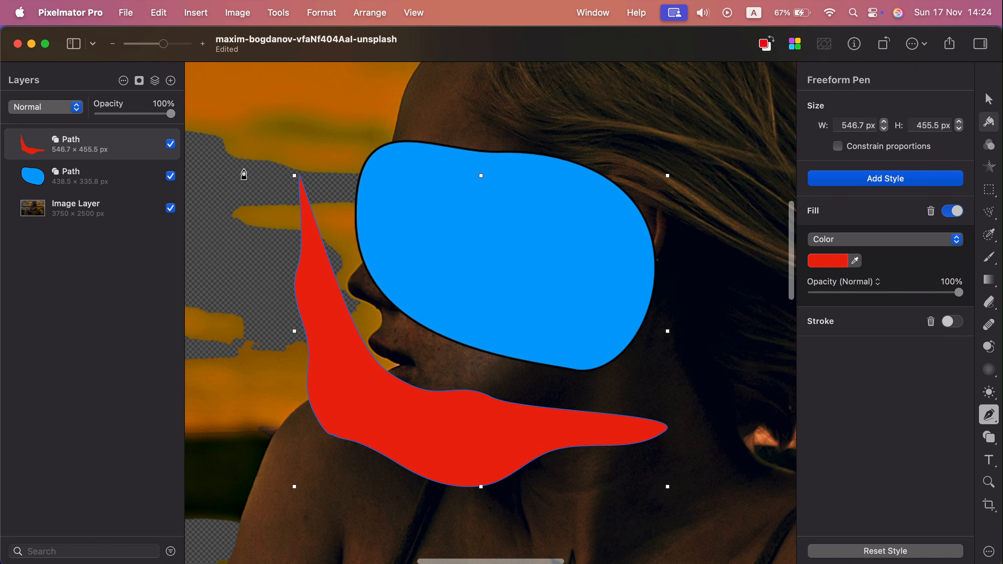
- Delete both the blue and the red path from the photo
left_click(989, 99)
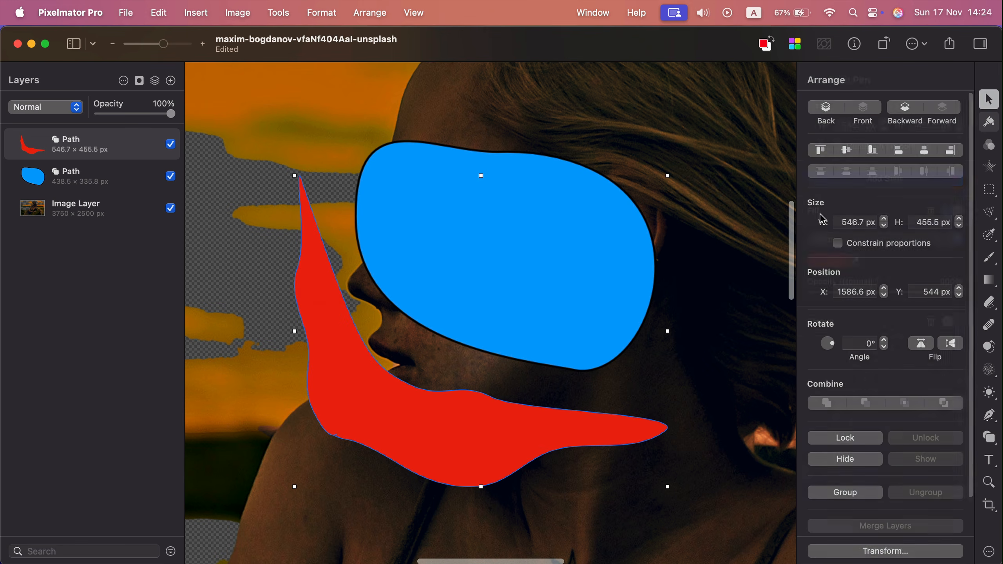
left_click(610, 240)
key("Delete")
left_click(510, 462)
key("Delete")
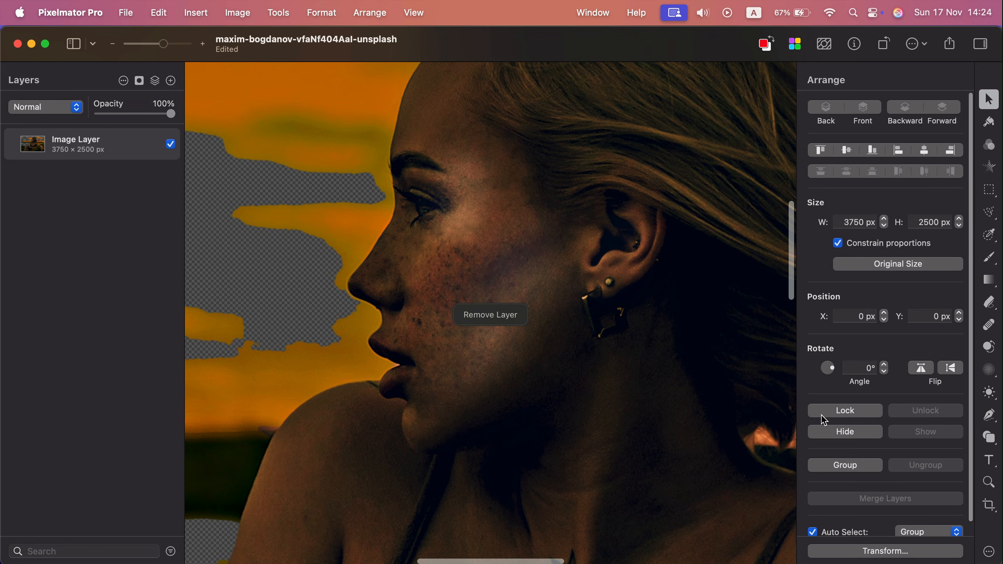
- Draw the Splatter 2 shape from the Organic collection, about 587 × 537 px, over the woman's face
left_click(990, 437)
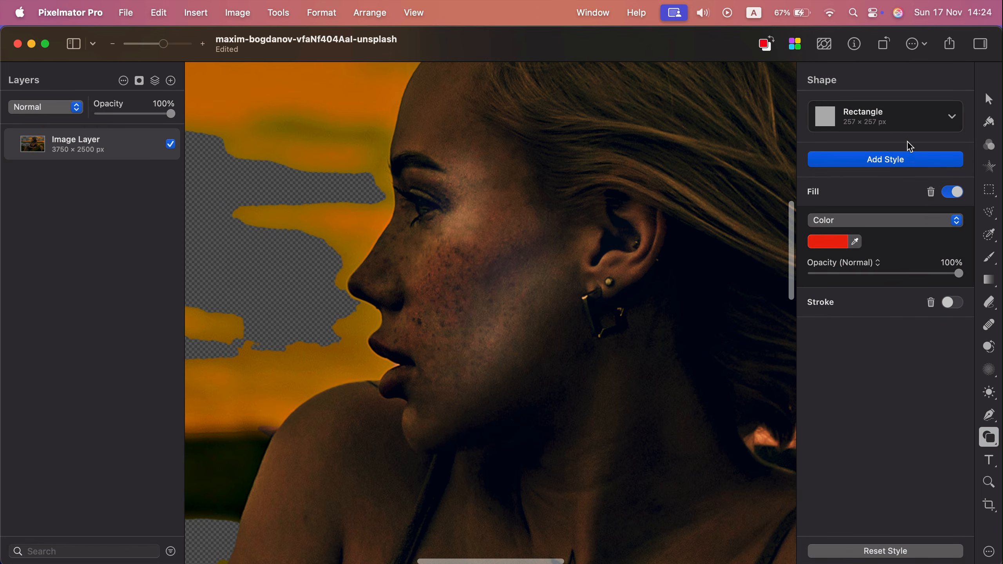
left_click(911, 125)
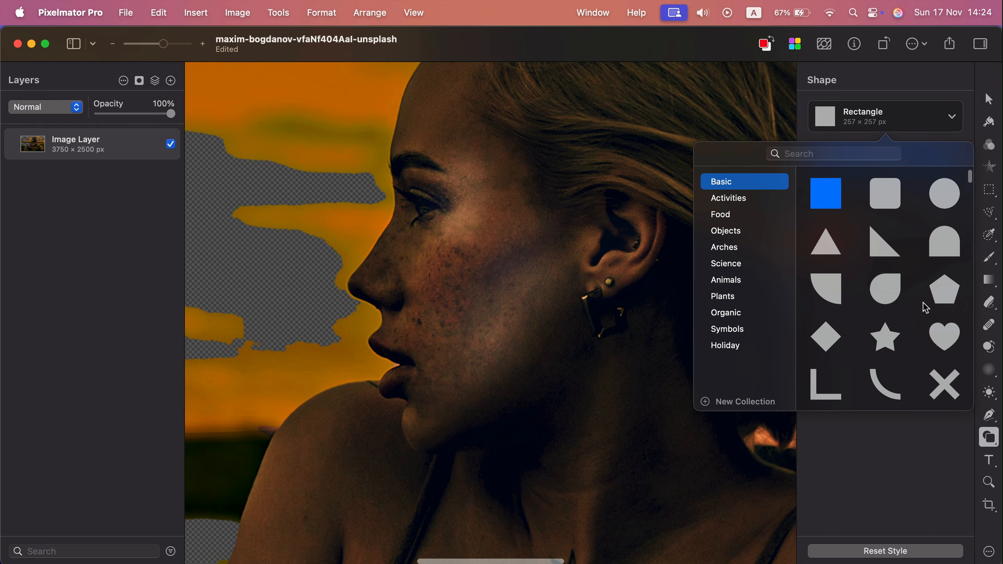
scroll(923, 302, "down", 15)
scroll(919, 321, "down", 20)
scroll(916, 317, "up", 8)
scroll(910, 307, "down", 4)
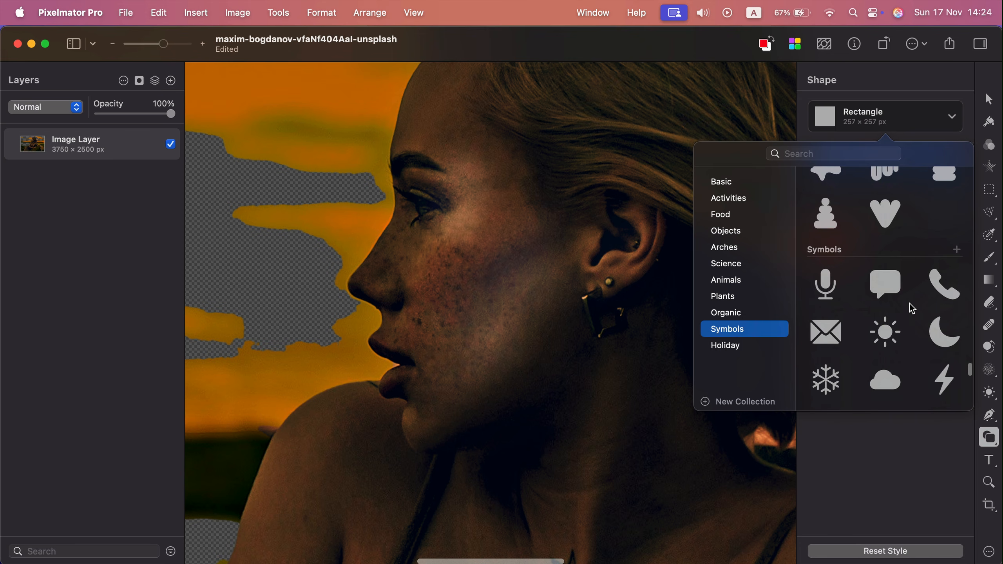
scroll(910, 305, "up", 3)
scroll(909, 304, "up", 4)
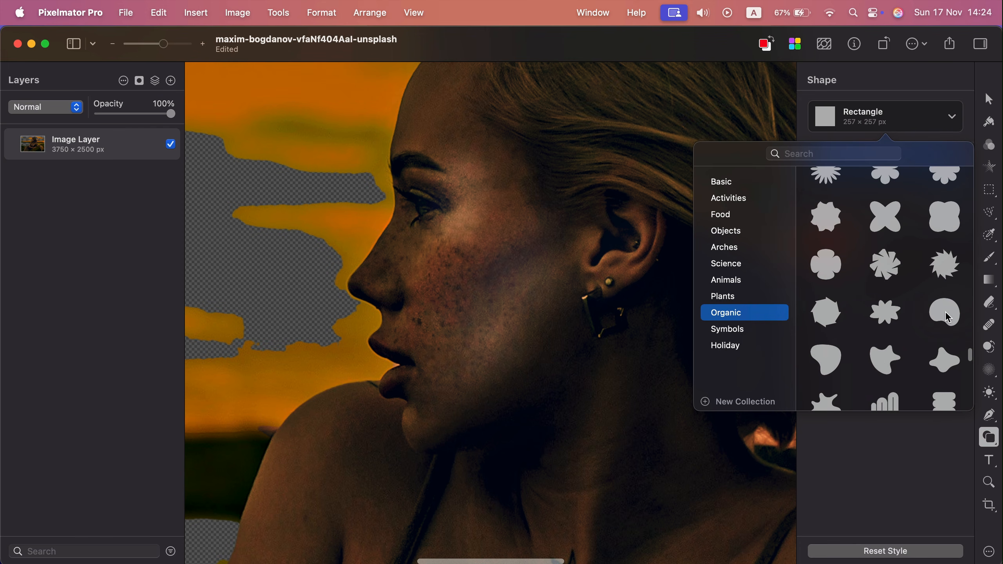
left_click(948, 316)
left_click_drag(249, 129, 742, 428)
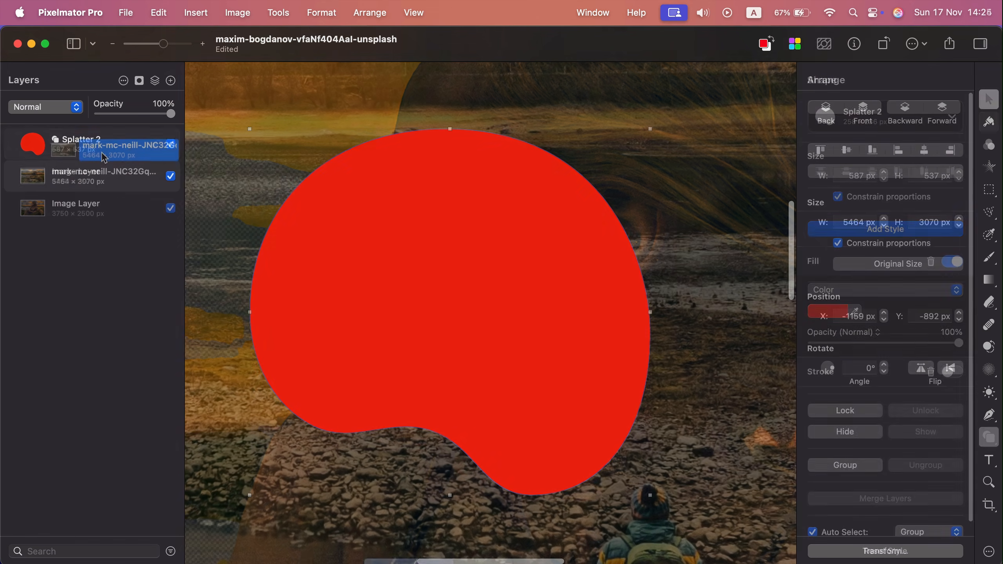
- Place the landscape photo layer directly above the Splatter 2 shape and create a clipping mask from it
left_click_drag(101, 151, 97, 176)
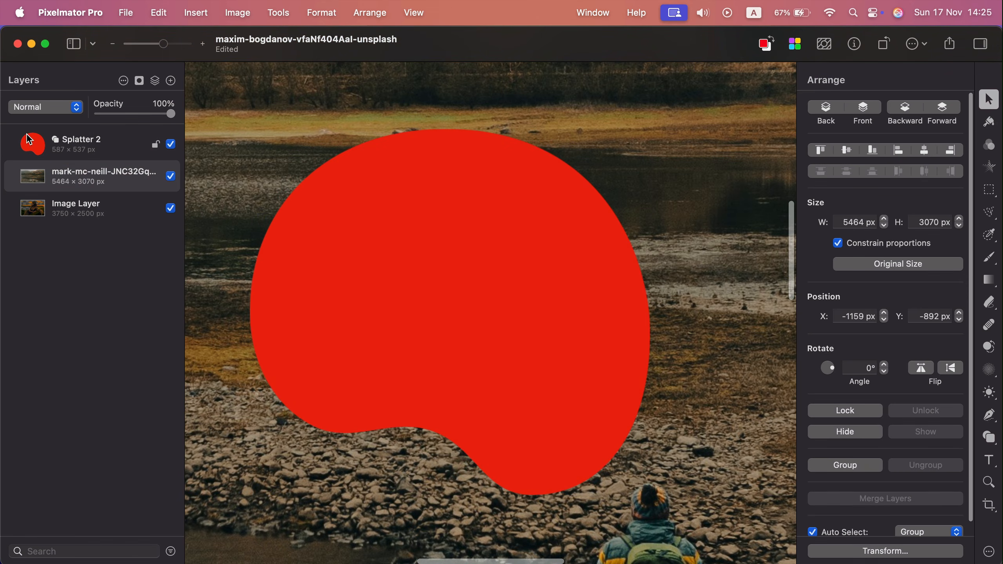
left_click(32, 145)
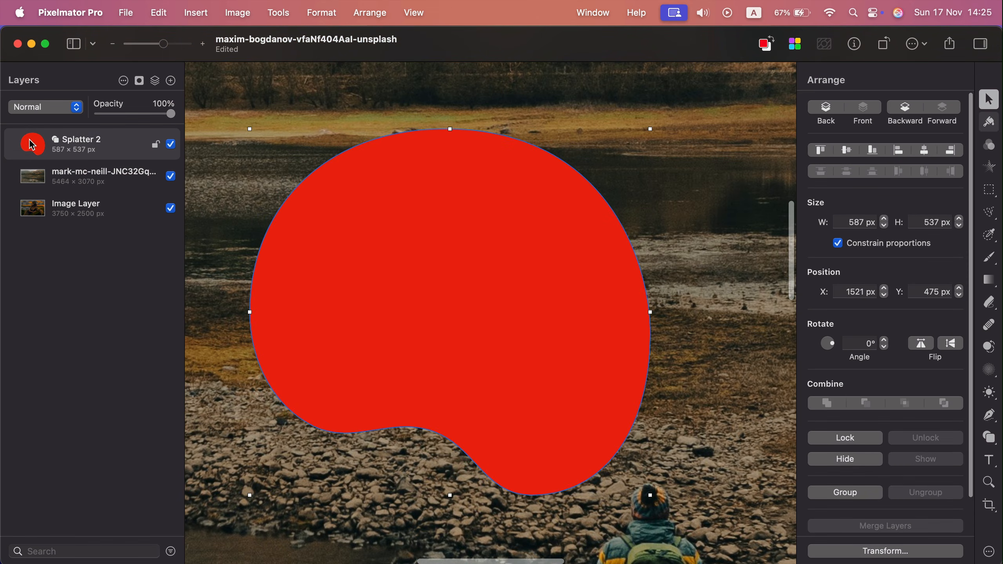
left_click(68, 184)
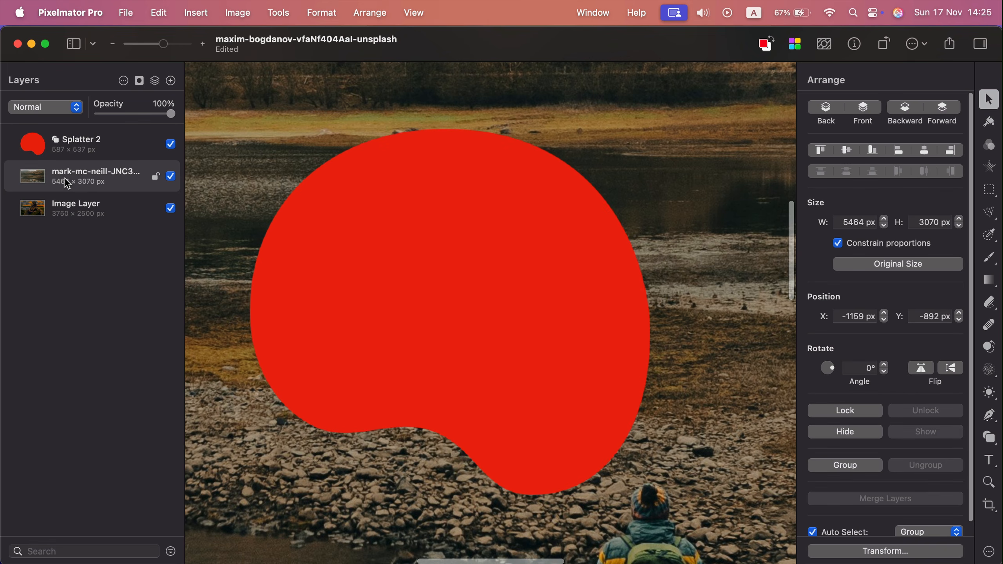
left_click_drag(68, 184, 57, 149)
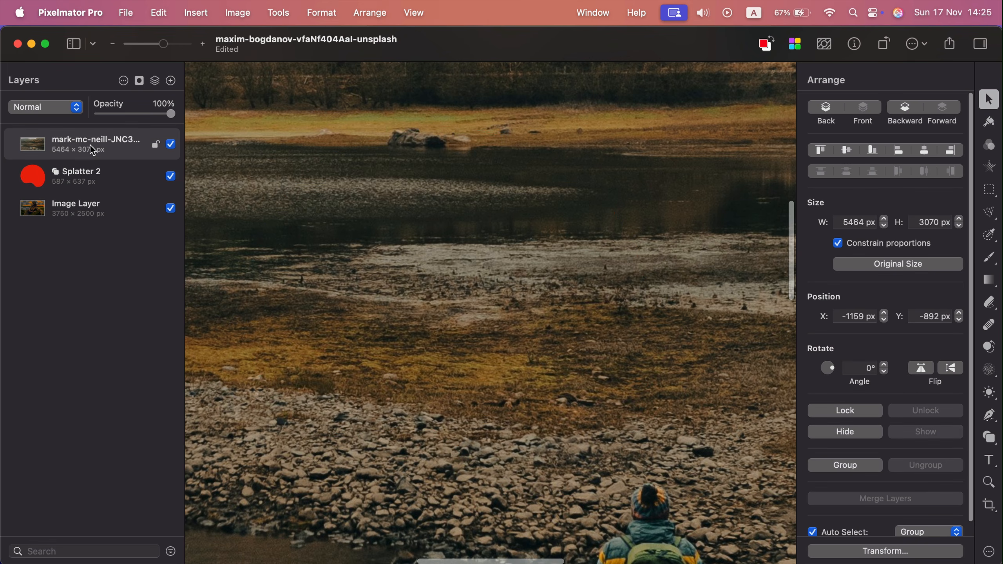
right_click(99, 148)
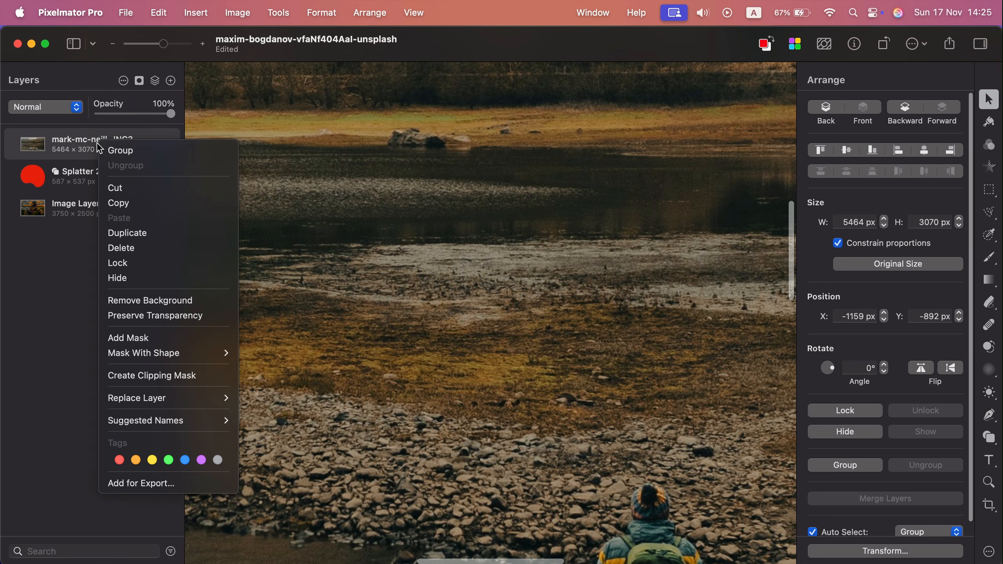
left_click(204, 381)
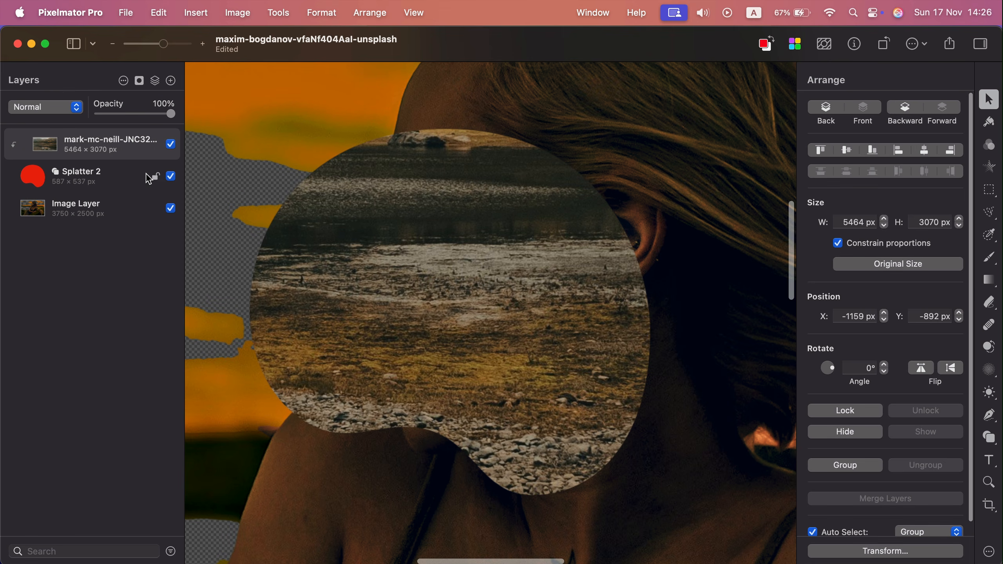
- Delete the Splatter 2 shape layer
left_click(134, 177)
key("Delete")
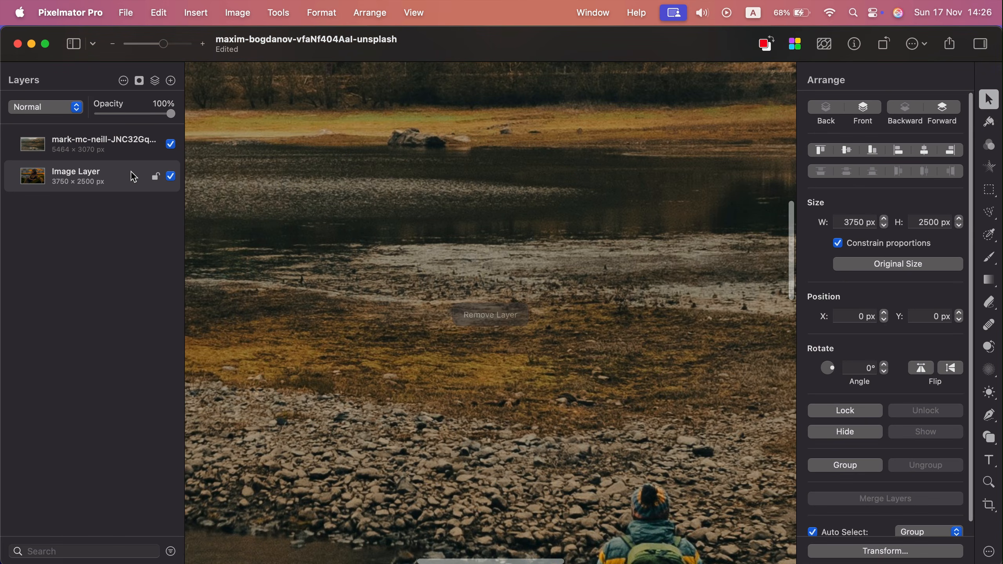
- Add an Oval shape mask to the landscape photo layer
left_click(114, 146)
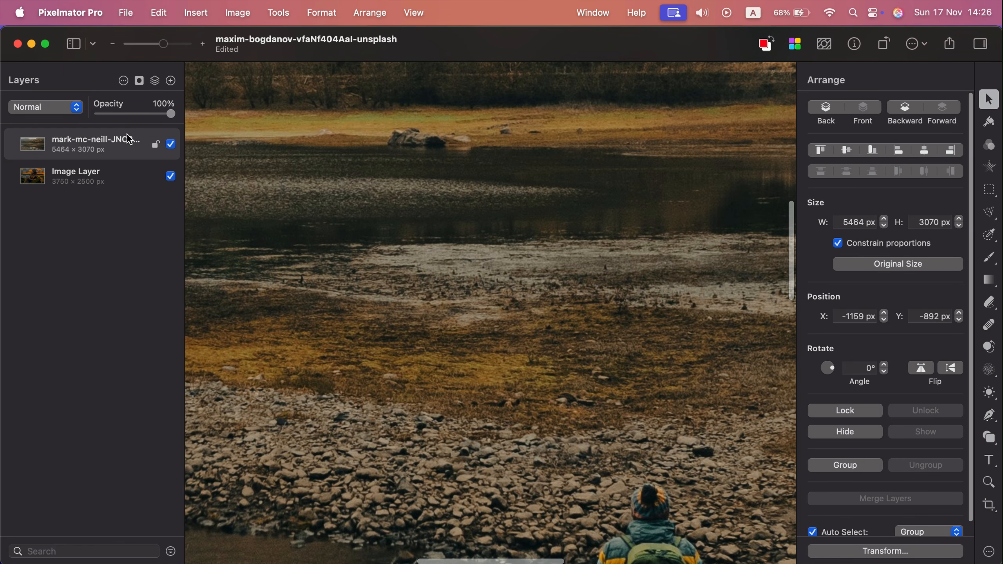
left_click(140, 81)
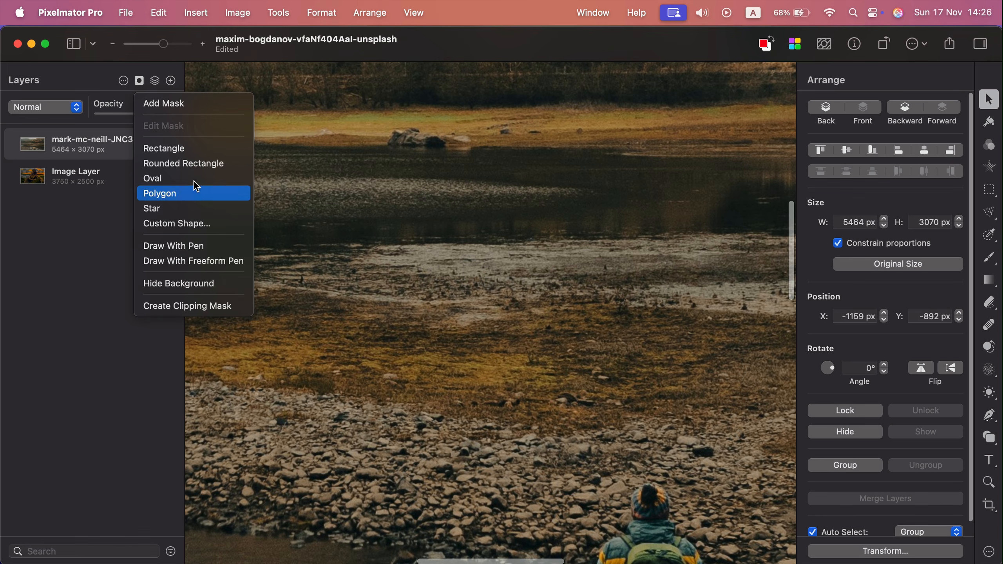
left_click(209, 177)
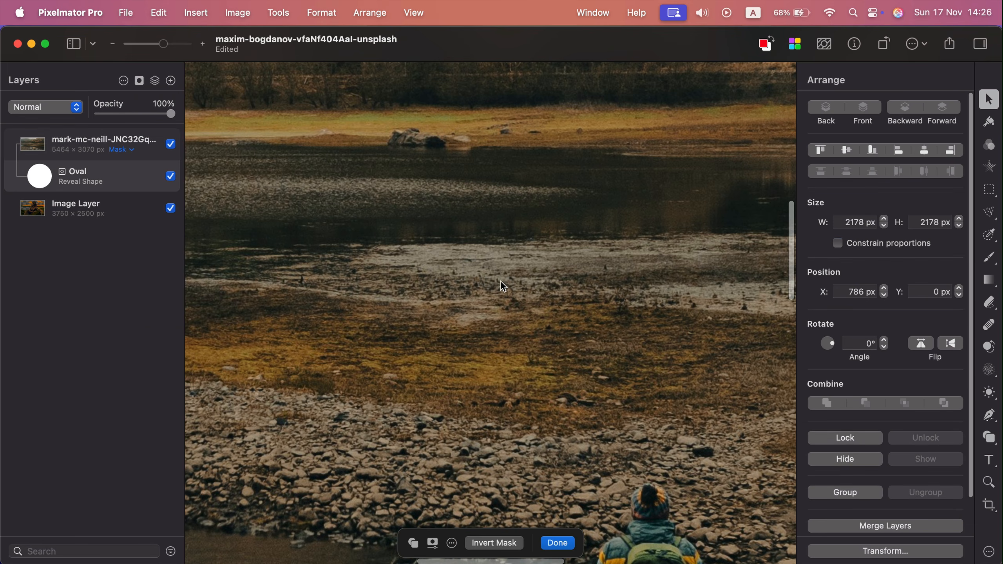
- Move the oval mask to about X 835 px, Y 214 px, so it frames the person standing on the rock
left_click_drag(340, 166, 696, 428)
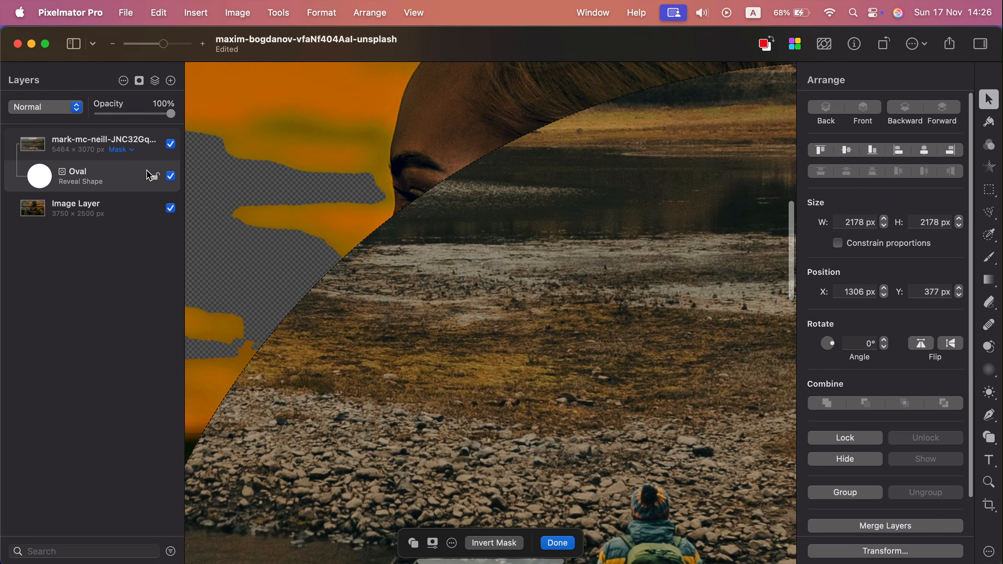
key("super+minus")
key("super+minus")
key("super+minus")
key("super+minus")
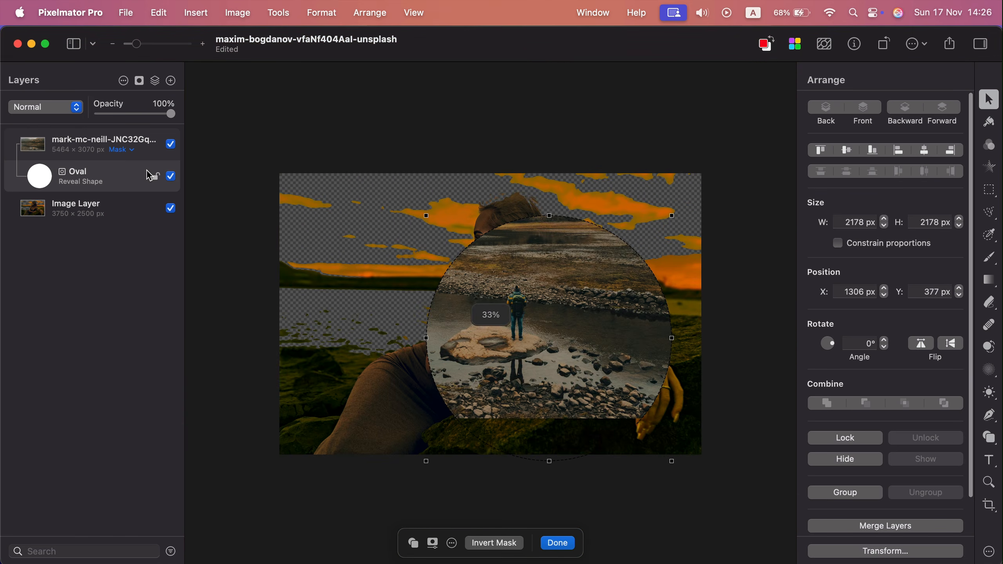
left_click_drag(602, 374, 551, 355)
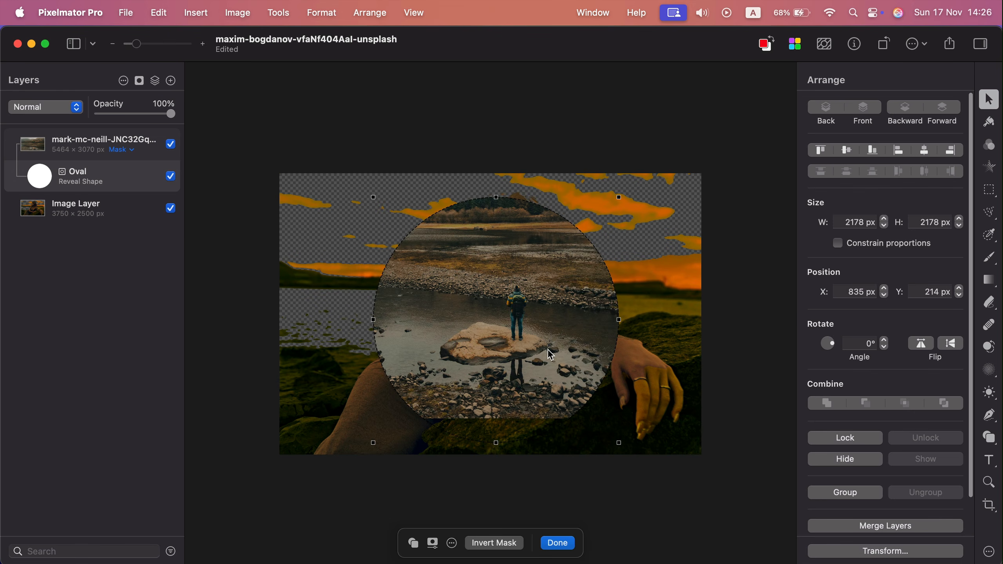
- Remove the oval mask from the landscape photo and delete the landscape photo layer
key("Delete")
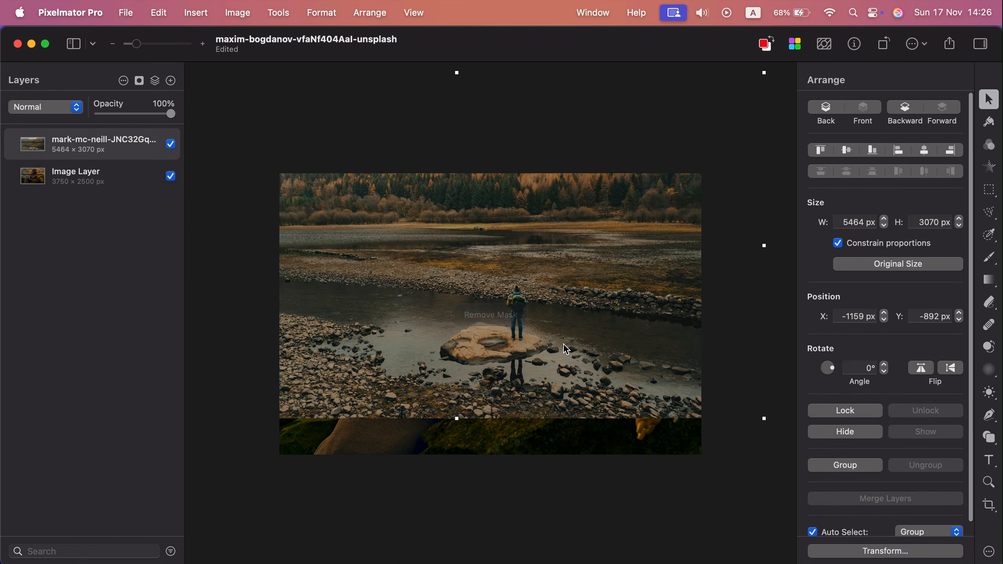
key("Delete")
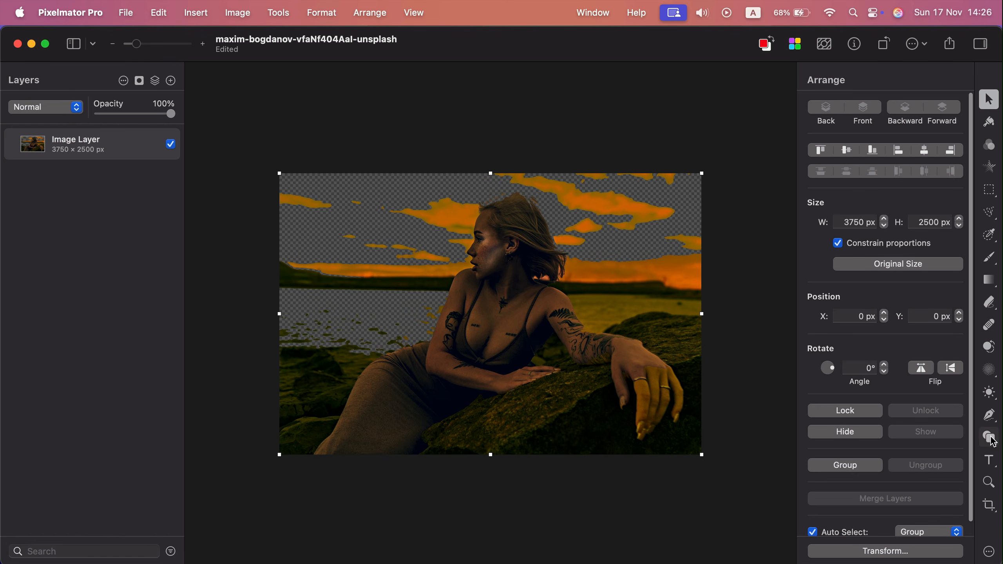
- Try to add text over the horizon beside the woman's face and delete the text layer
left_click(990, 463)
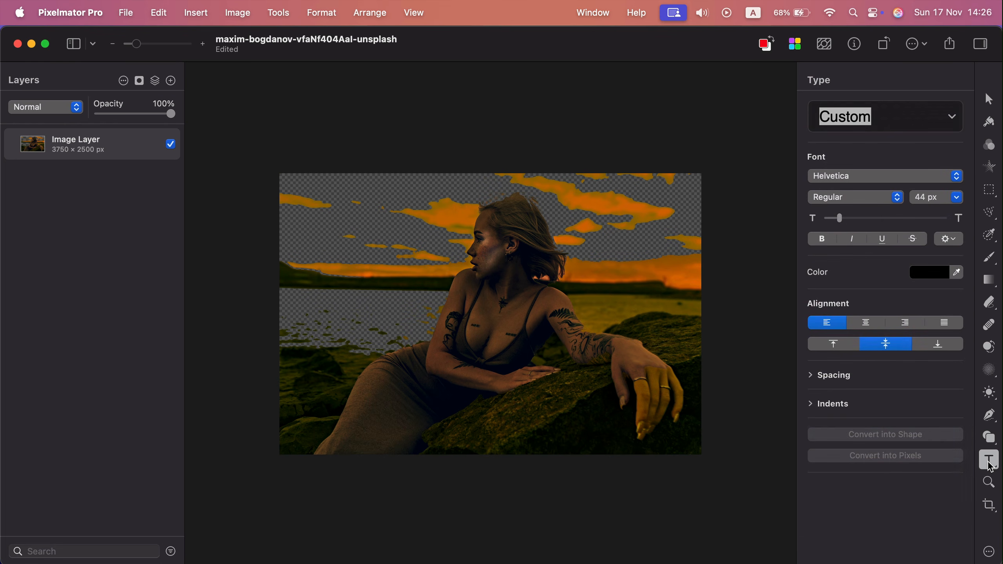
left_click(414, 266)
key("a")
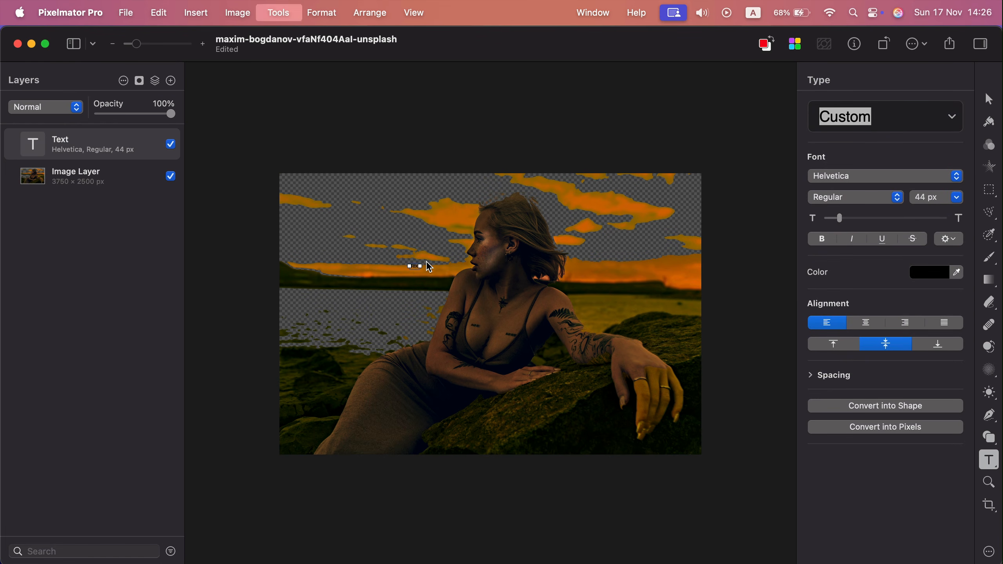
key("d")
key("s")
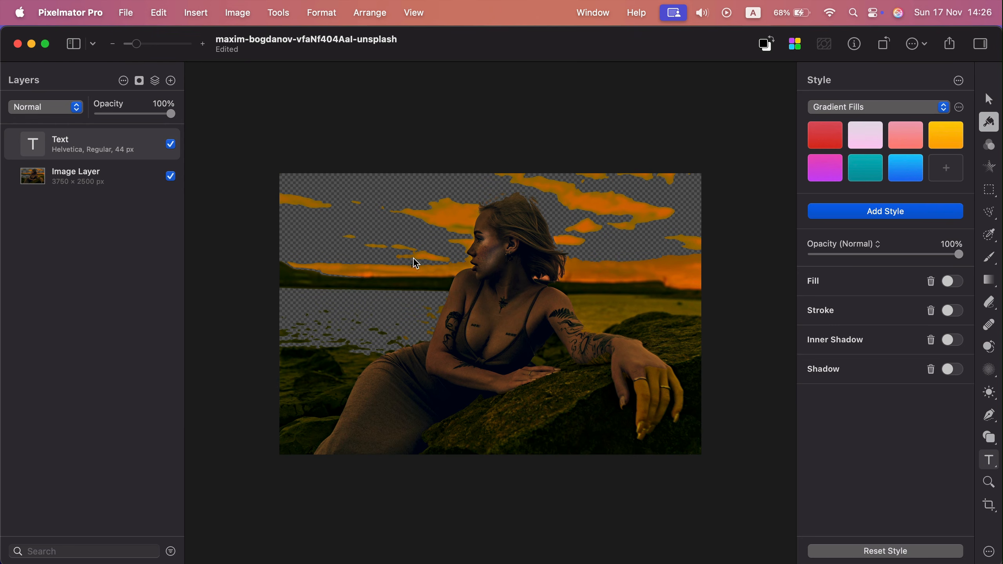
key("BackSpace")
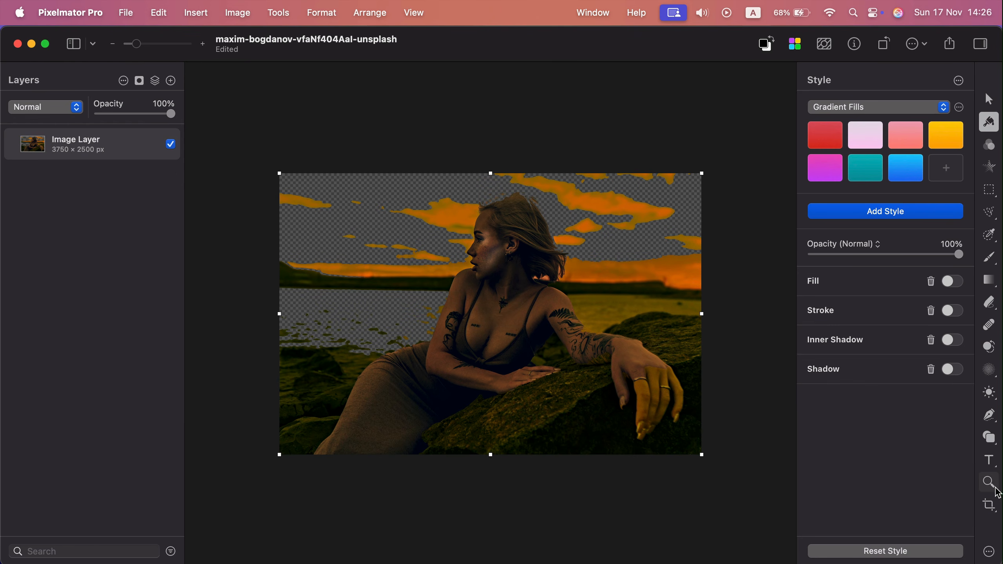
- Examine the portrait at several magnifications with the Zoom tool, returning to 33%
left_click(983, 489)
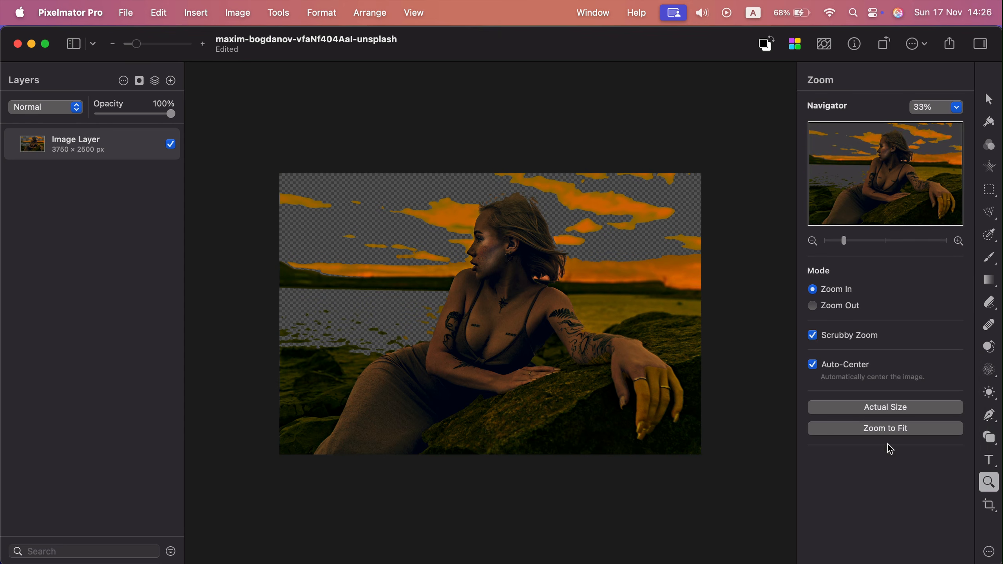
left_click_drag(561, 252, 560, 345)
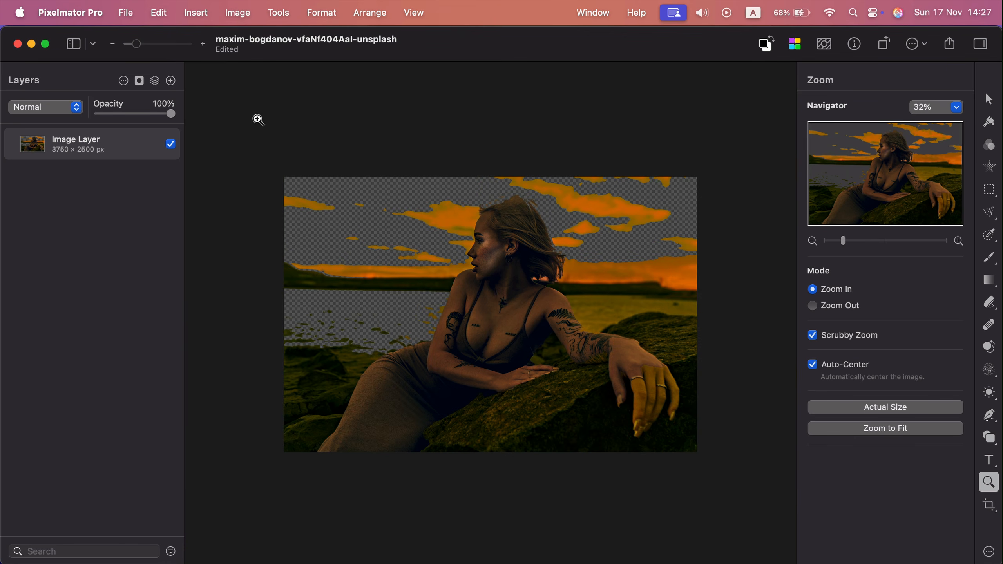
mouse_move(137, 43)
left_mouse_down()
mouse_move(180, 48)
mouse_move(149, 49)
left_mouse_up()
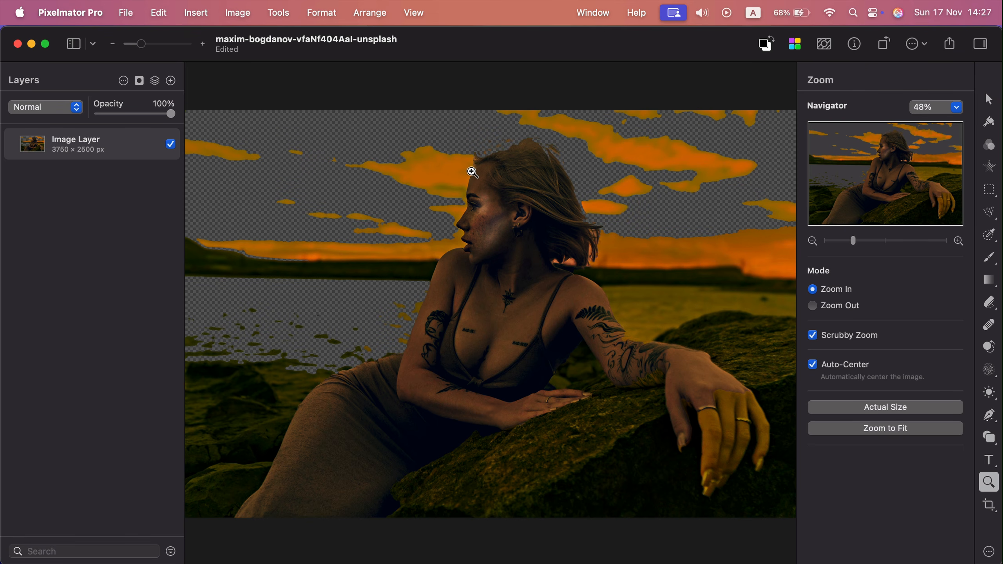
left_click(472, 173)
key("super+plus")
key("super+minus")
key("super+minus")
key("super+minus")
key("super+minus")
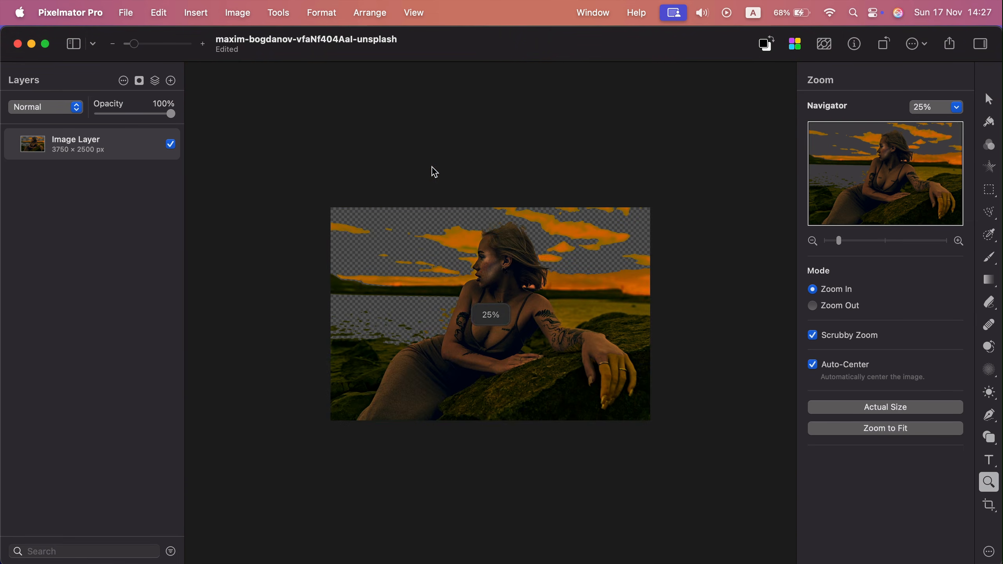
key("super+plus")
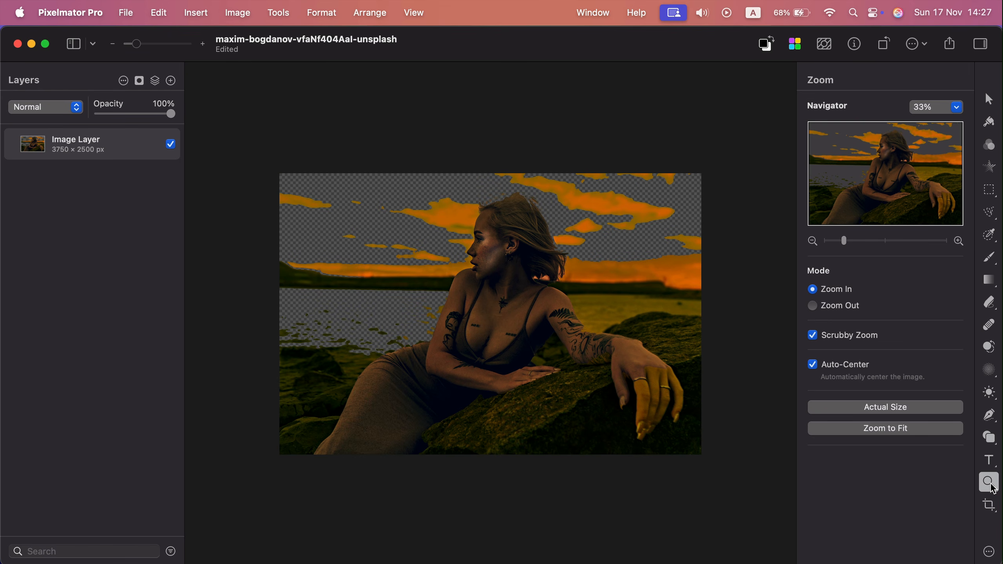
- Crop the image from both sides around the woman to 1447 × 2484 px, straightening it by -0.56°
left_click(989, 505)
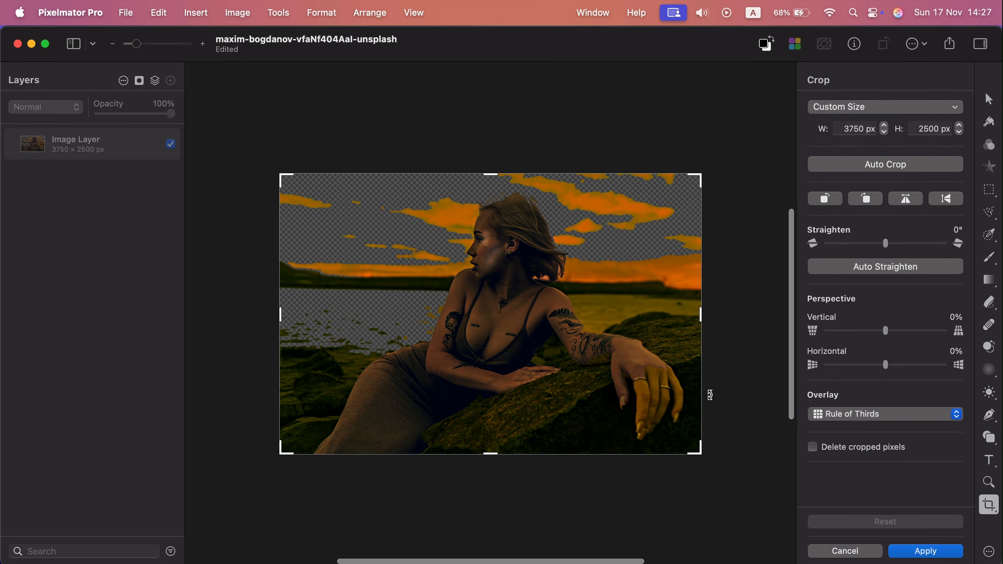
left_click_drag(701, 315, 580, 315)
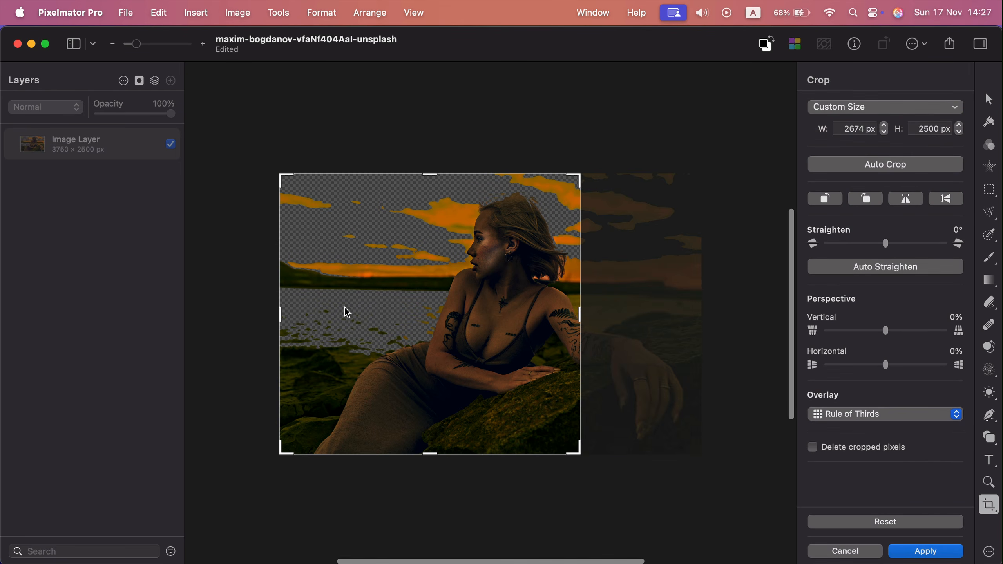
left_click_drag(281, 315, 417, 312)
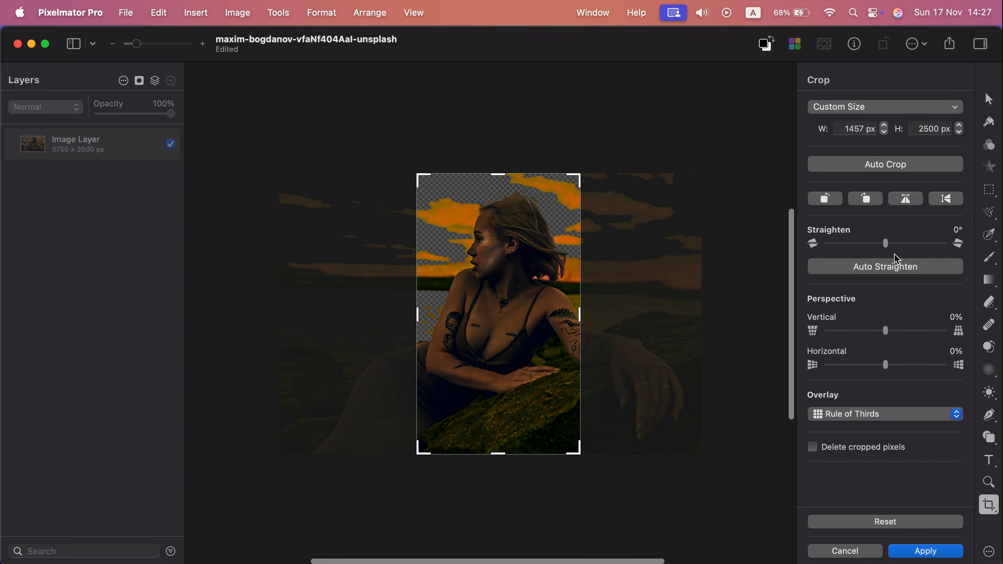
mouse_move(886, 243)
left_mouse_down()
mouse_move(906, 244)
mouse_move(854, 244)
mouse_move(883, 245)
left_mouse_up()
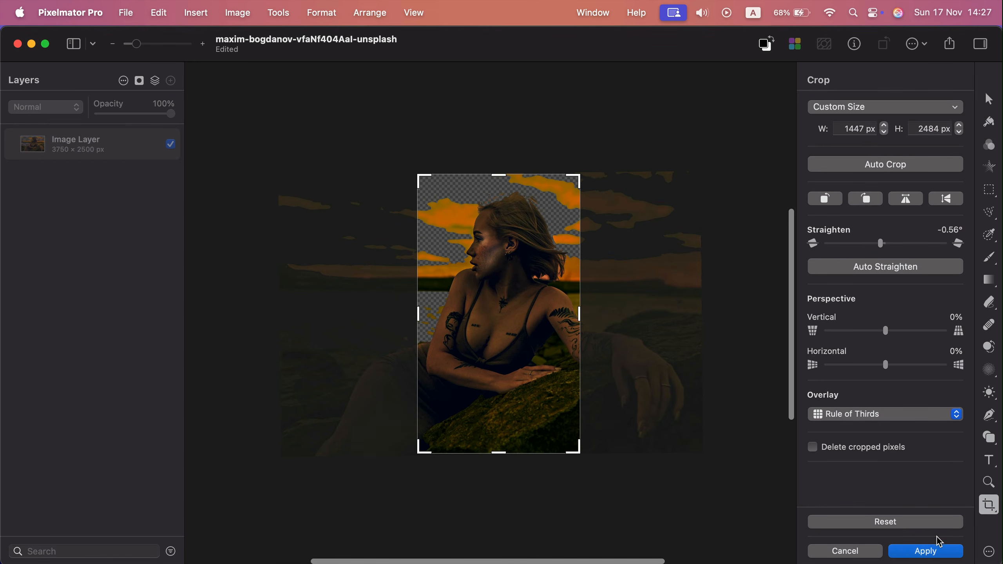
left_click(939, 554)
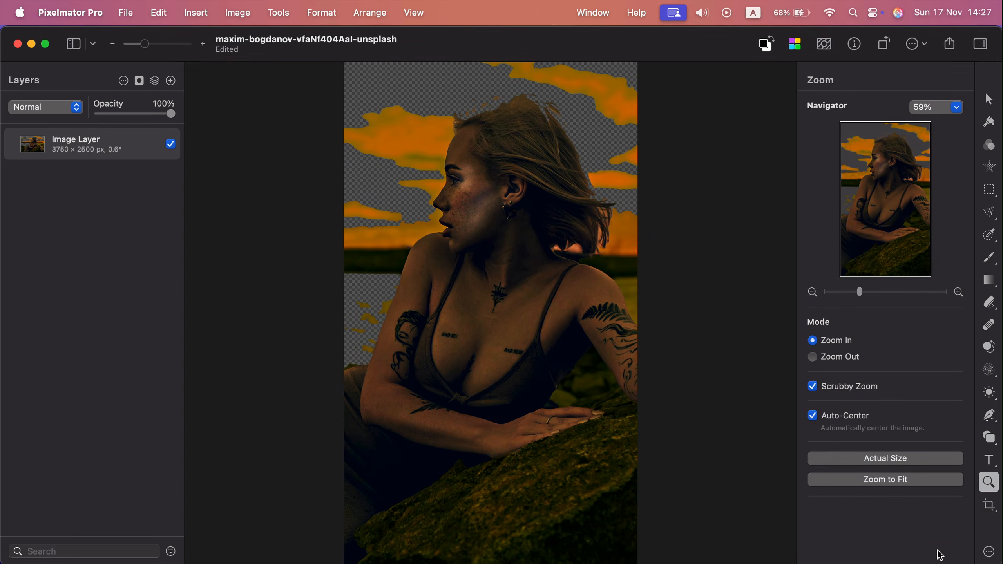
- Export the cropped portrait with Export for Web as a 1x PNG to the Downloads folder
left_click(999, 519)
right_click(998, 518)
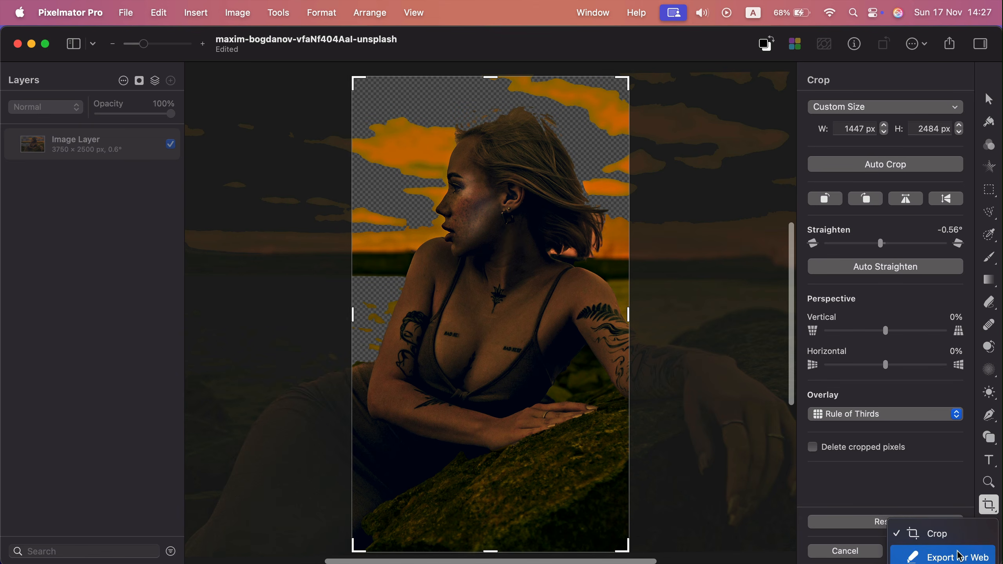
left_click(970, 559)
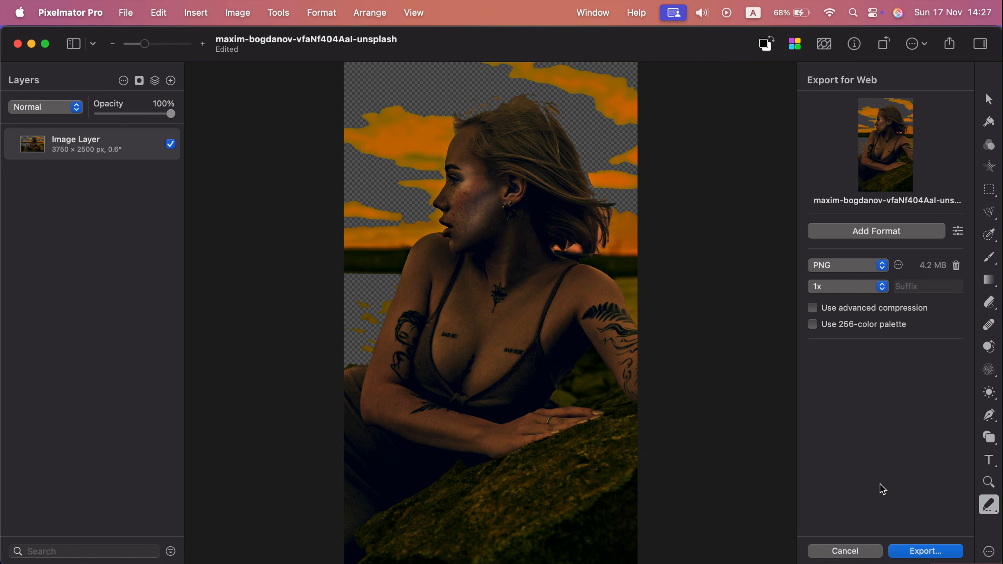
left_click(952, 552)
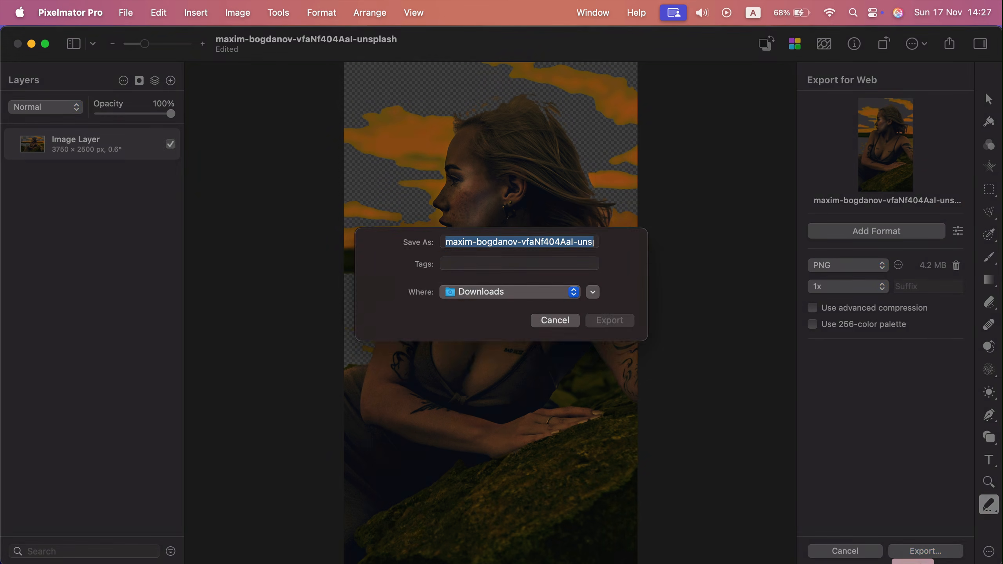
left_click(628, 335)
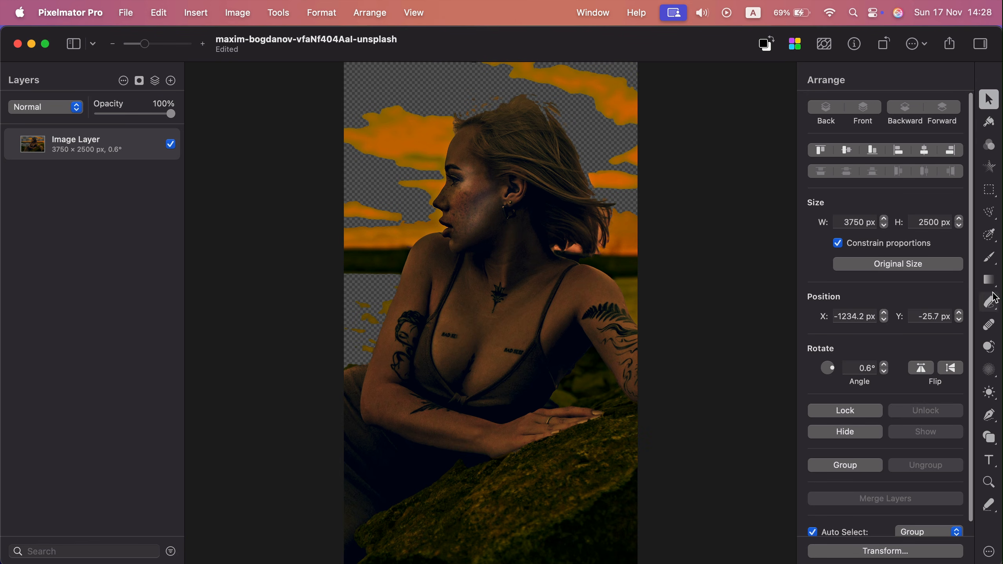
- Switch the text tool to its Circular Type variant
left_click(990, 461)
left_click(996, 471)
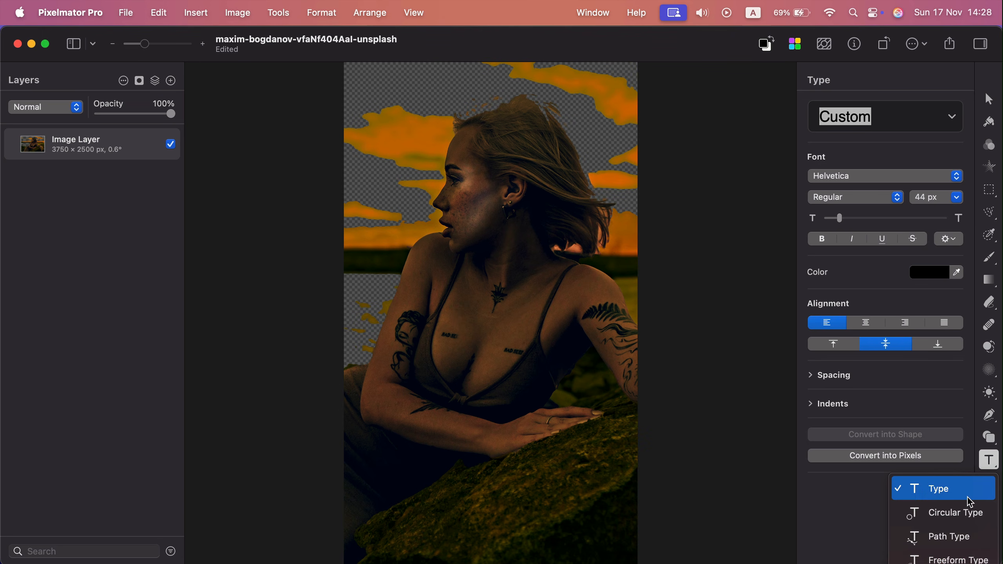
left_click(970, 513)
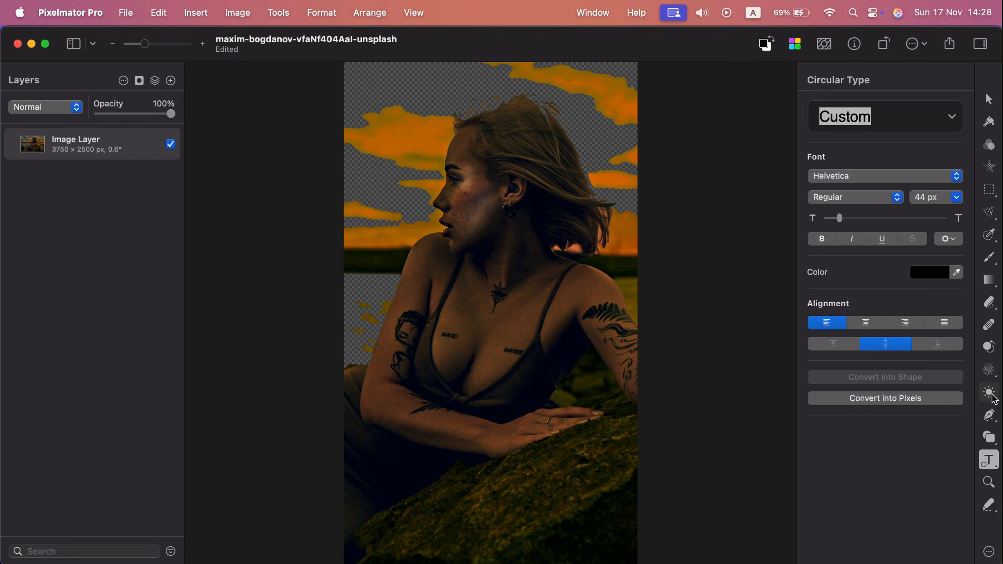
- Look through the Sharpen, Soften and Smudge tools, keep Sharpen as the variant, and return to the Arrange tool
left_click(993, 373)
left_click(994, 374)
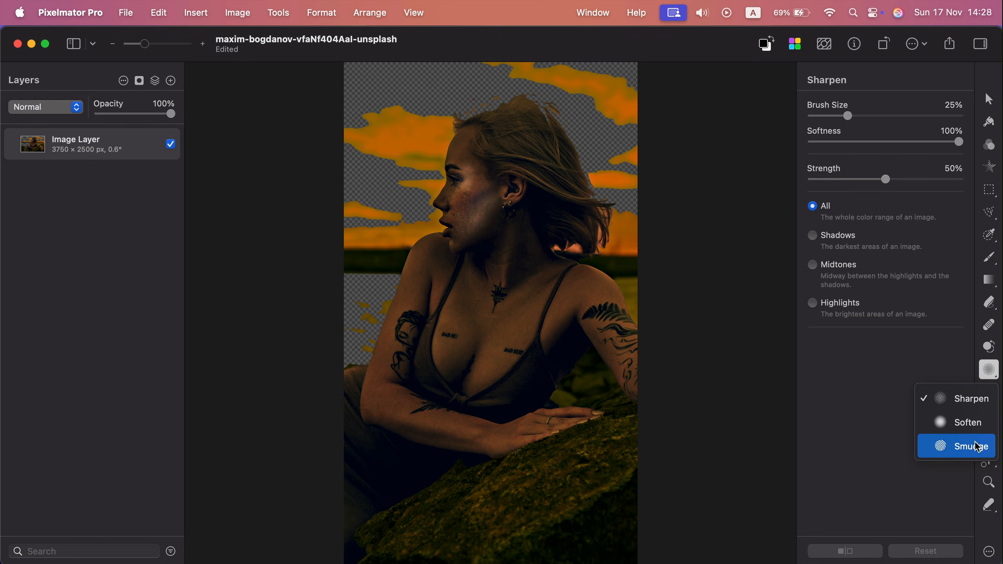
left_click(972, 402)
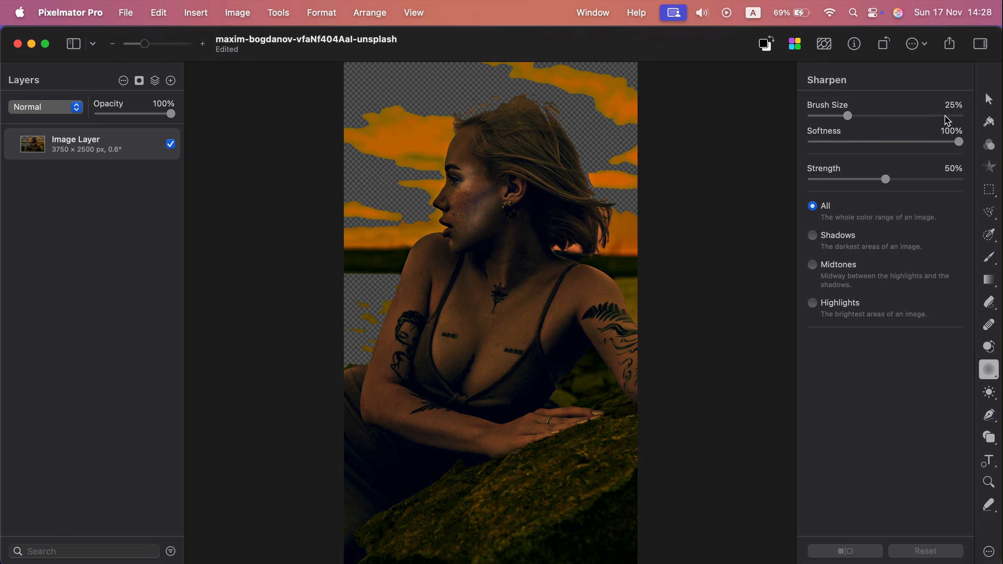
left_click(990, 101)
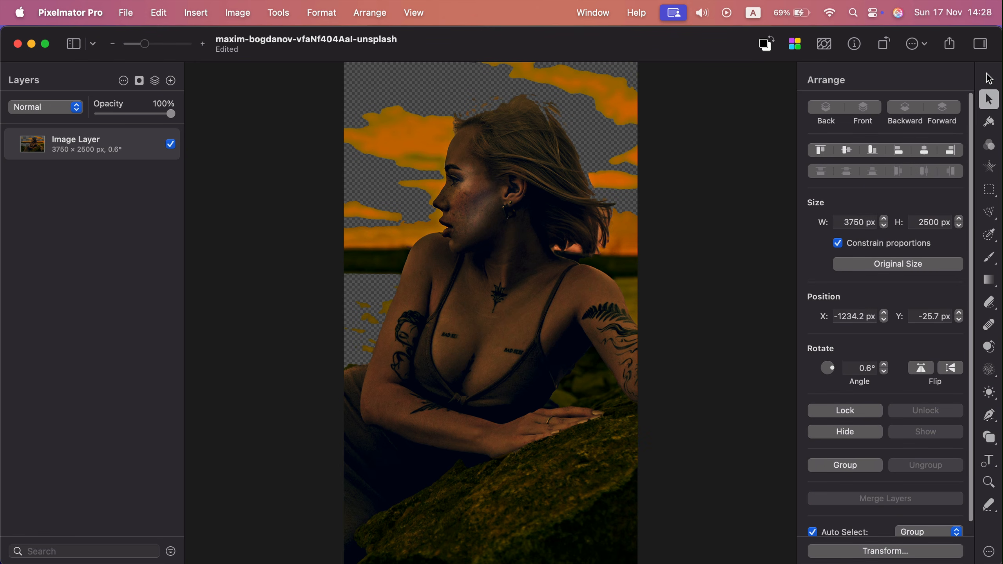